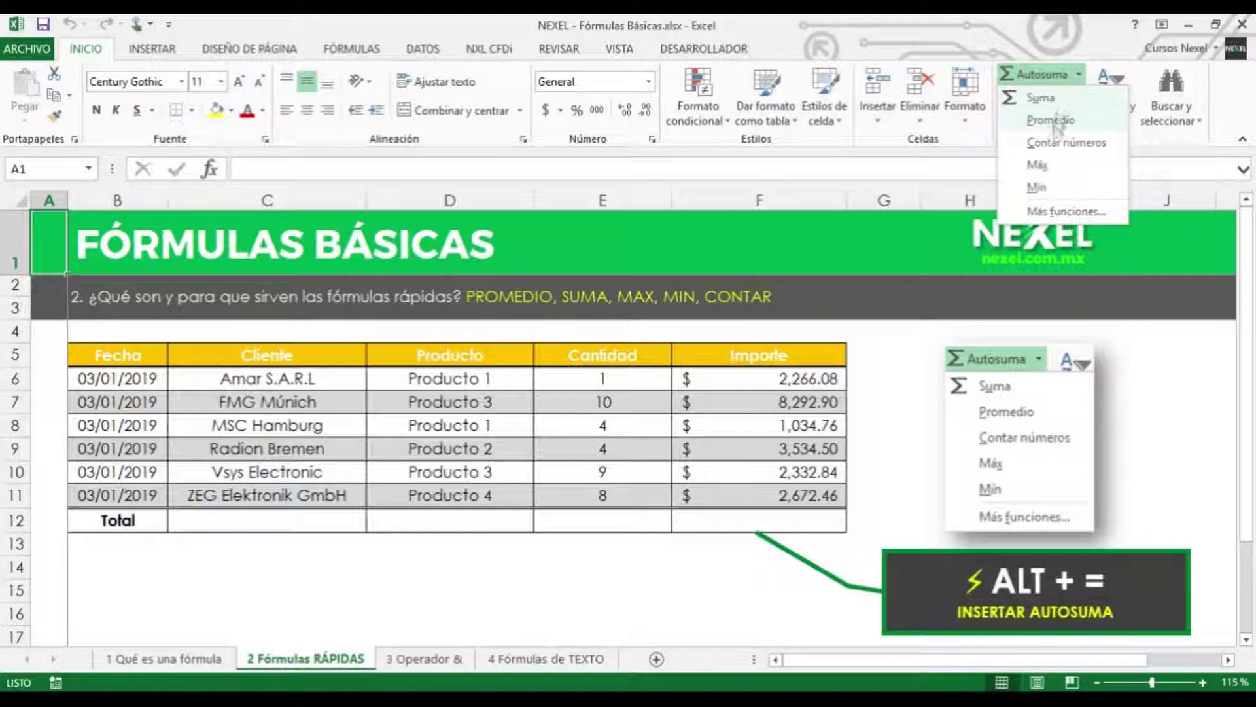
Step: Insert an AutoSum of the Importe amounts F6:F11 in the Total row cell F12
click(1080, 75)
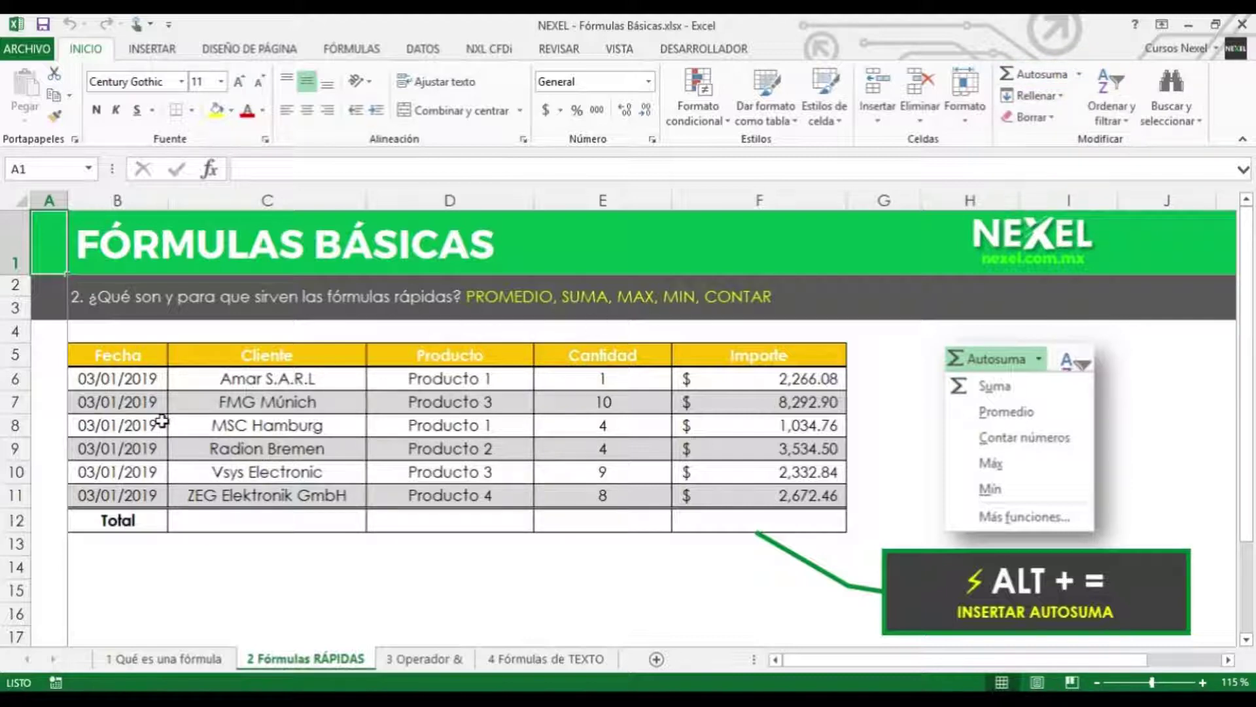
click(723, 518)
drag(726, 379, 746, 494)
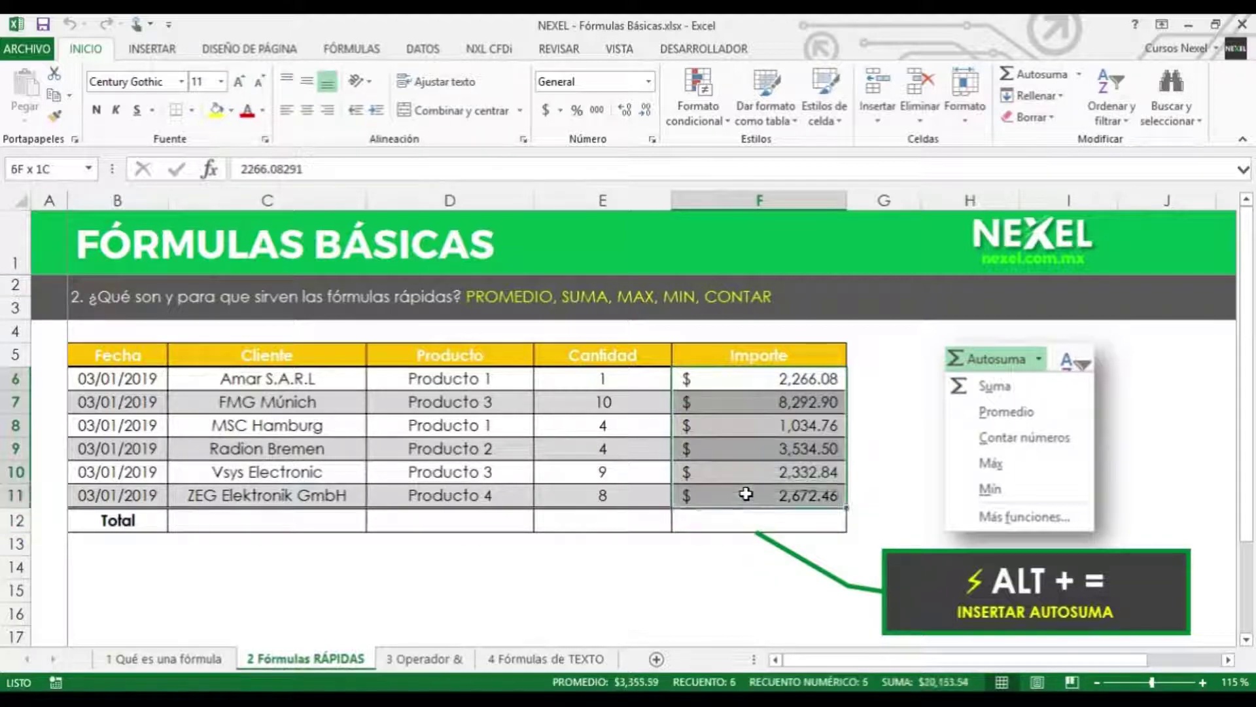
click(730, 518)
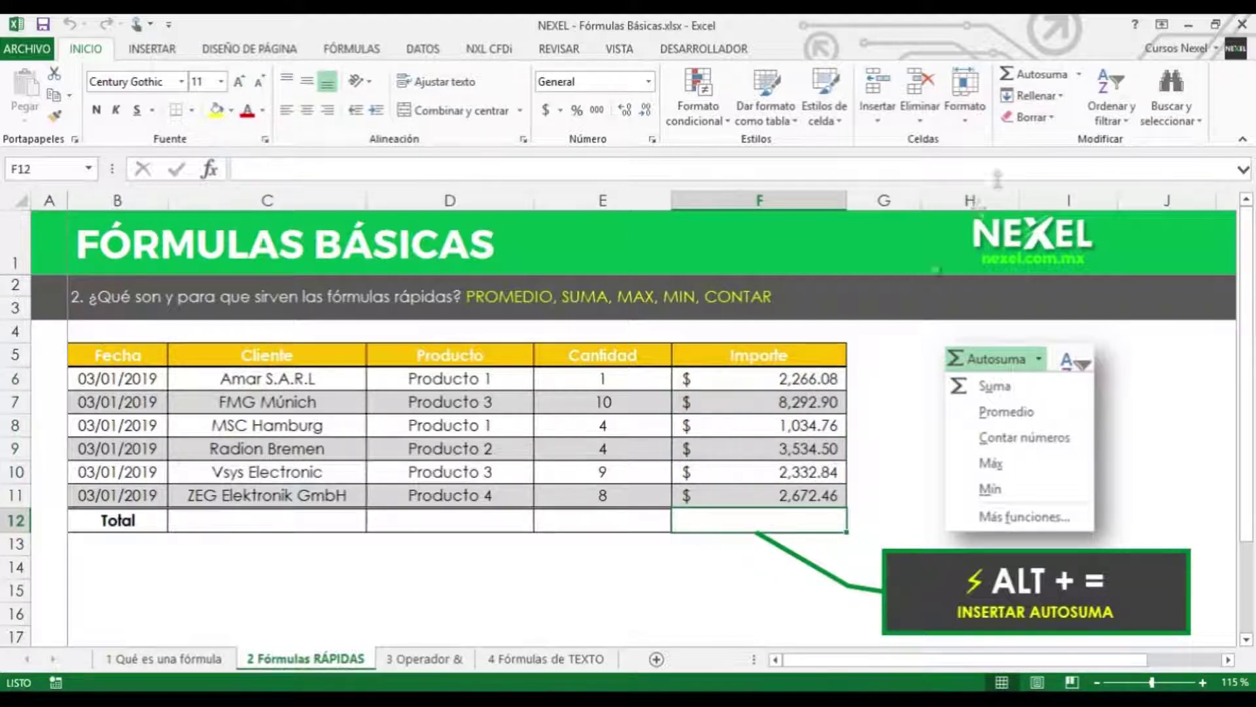
click(1033, 75)
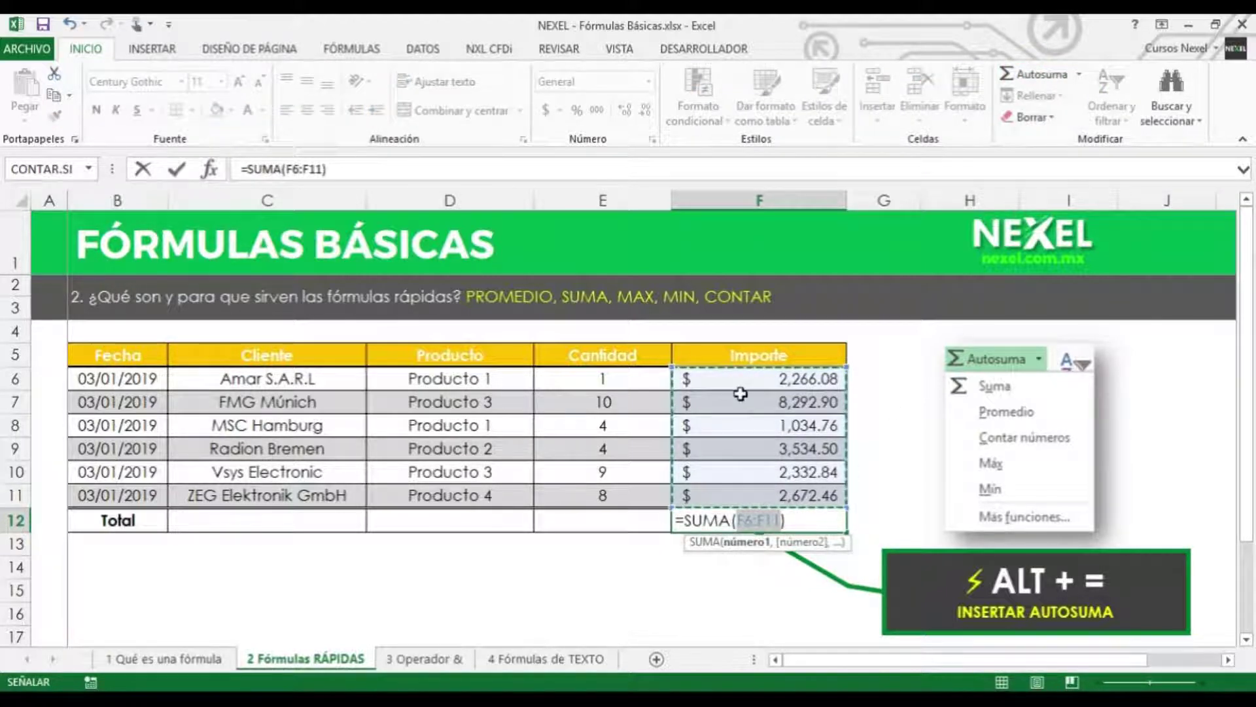
key(Return)
key(Up)
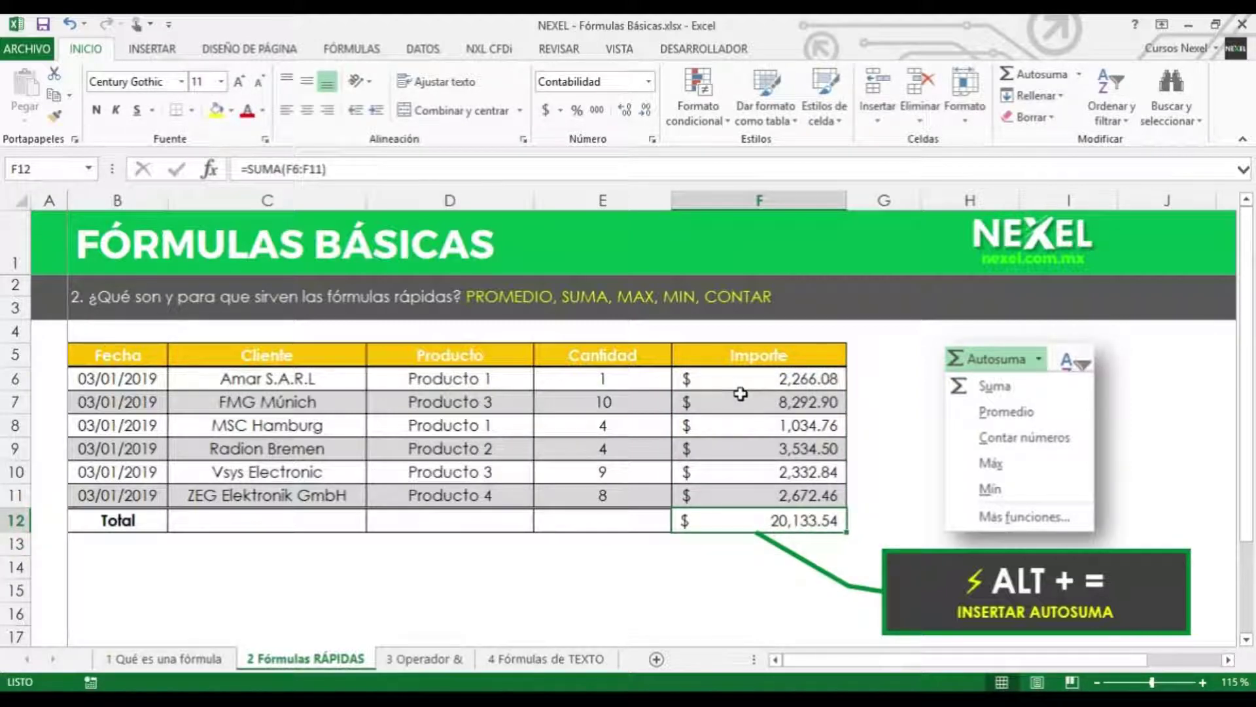
Step: Clear cell F12 and insert the sum of F6:F11 there again with AutoSum
key(Delete)
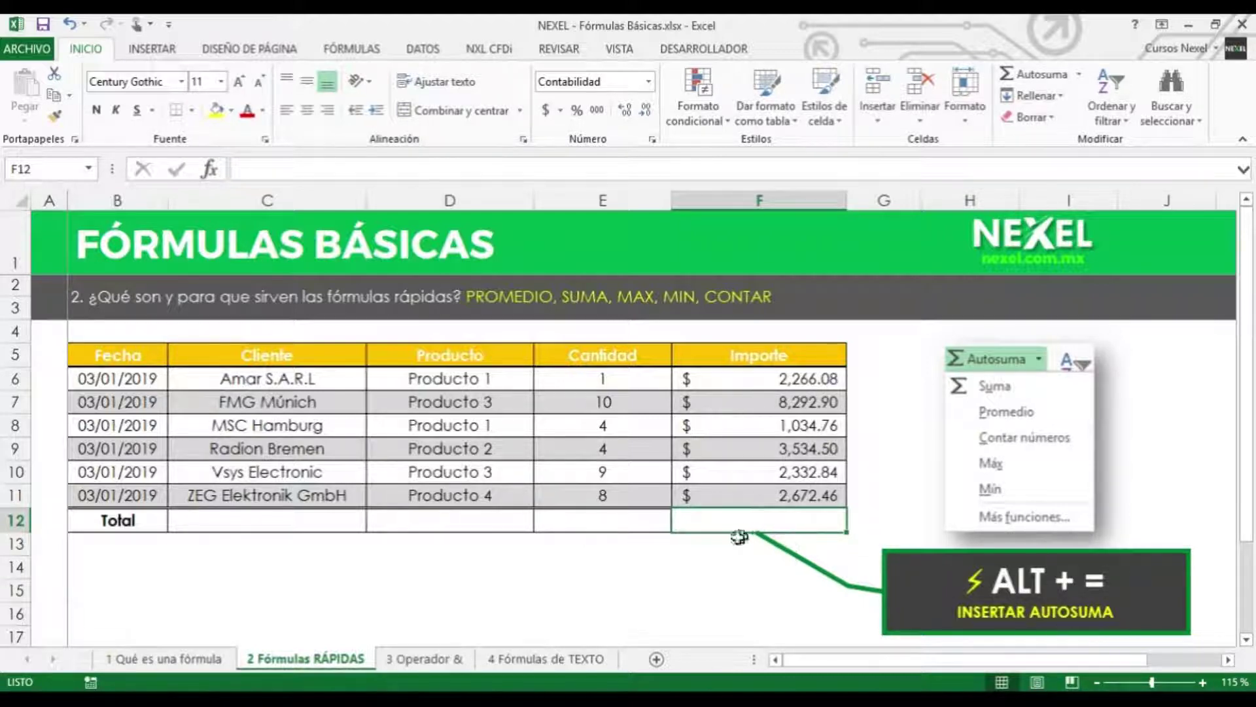
key(alt+equal)
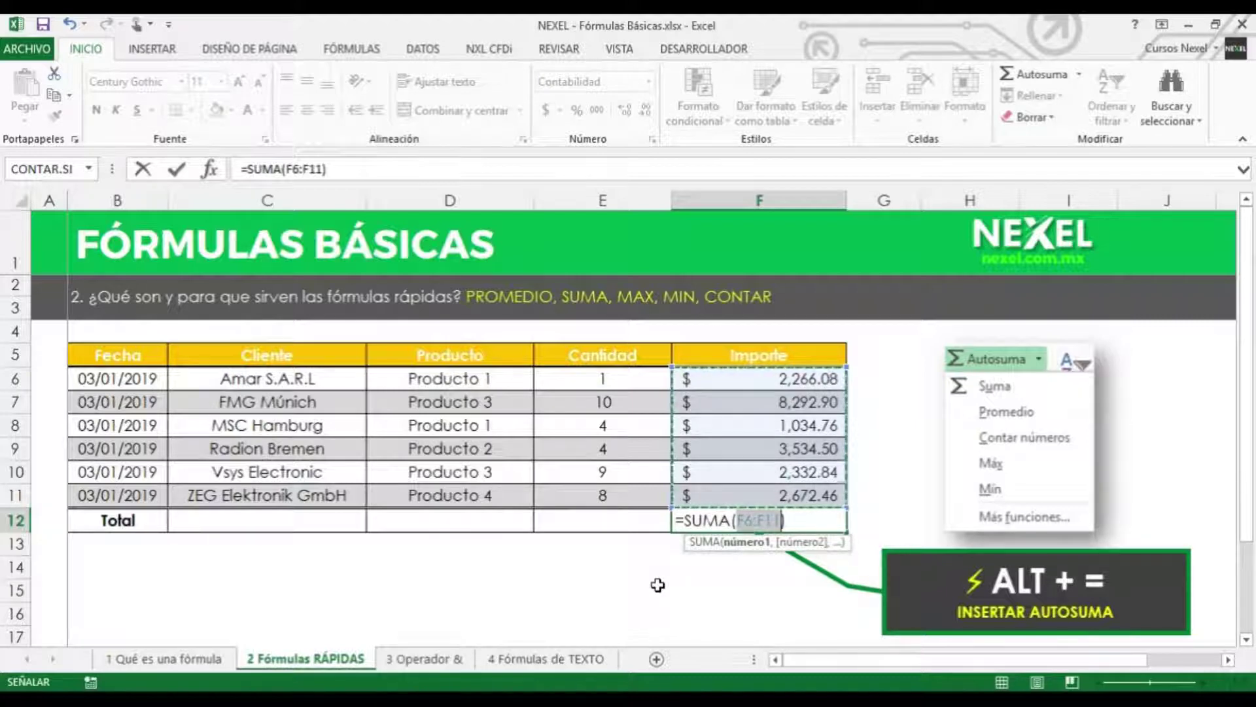
key(Return)
key(Up)
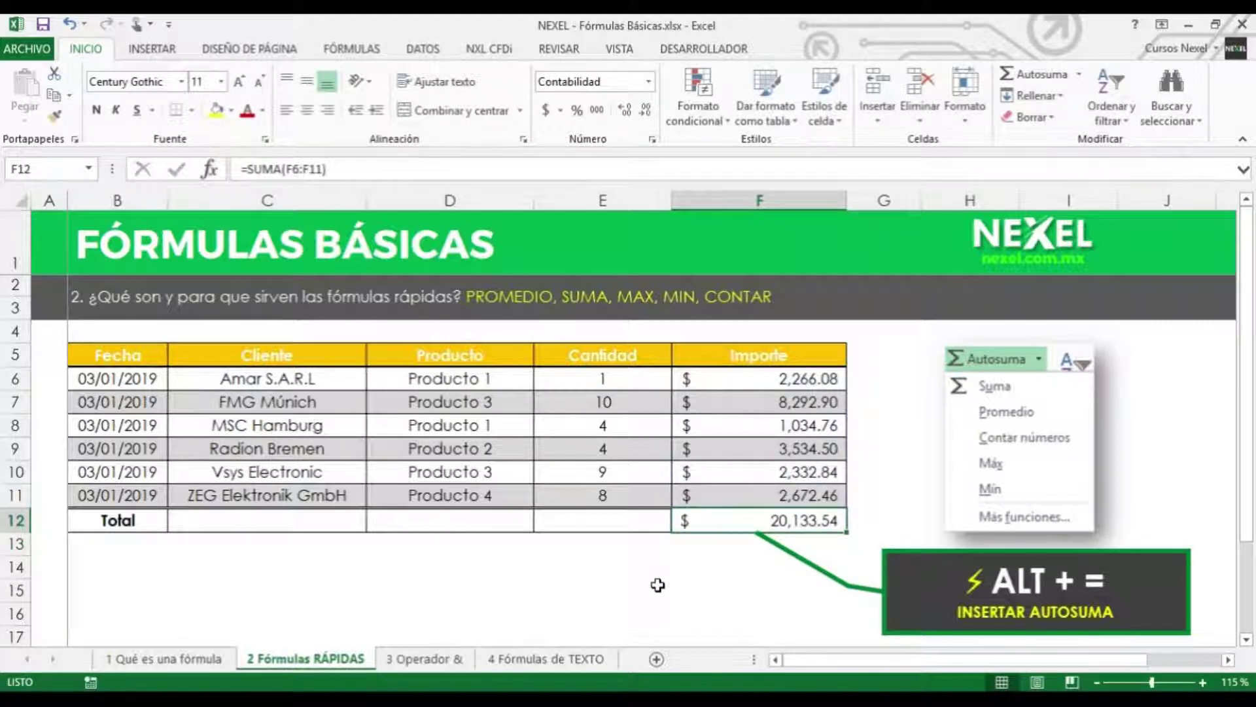
key(Left)
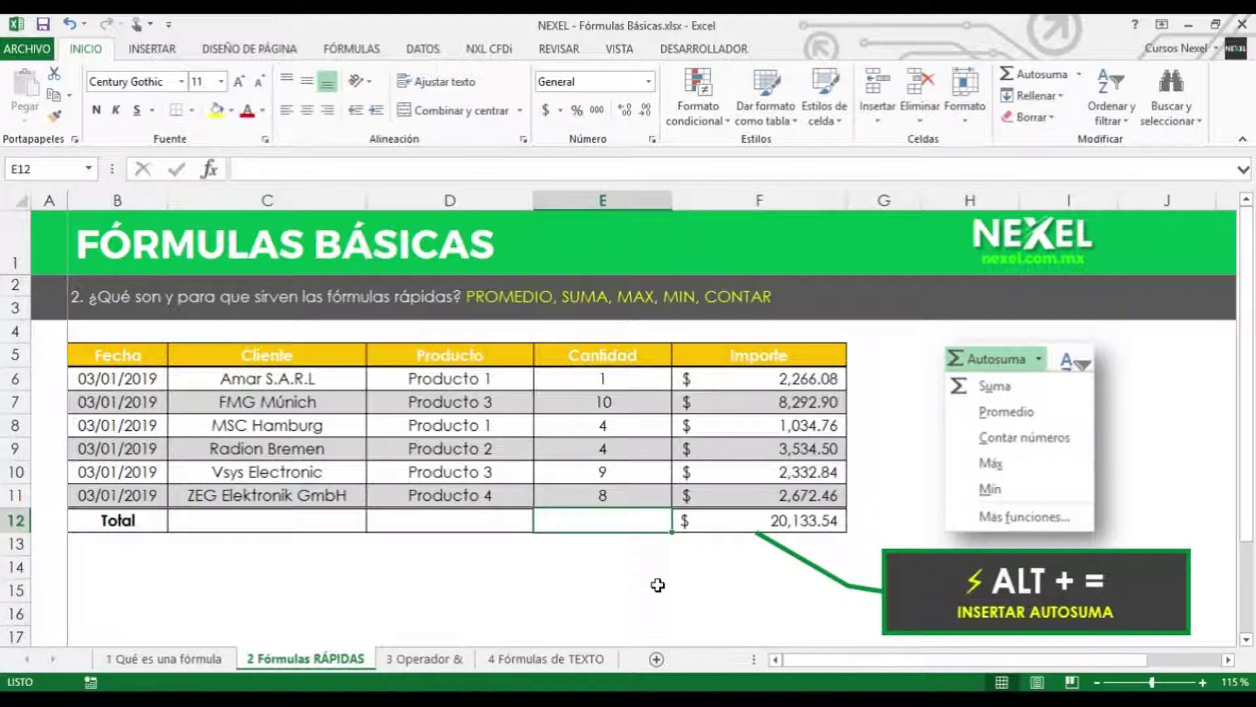
Step: Replace the formula in F12 with the average (PROMEDIO) of F6:F11 and select those amounts for comparison
click(725, 521)
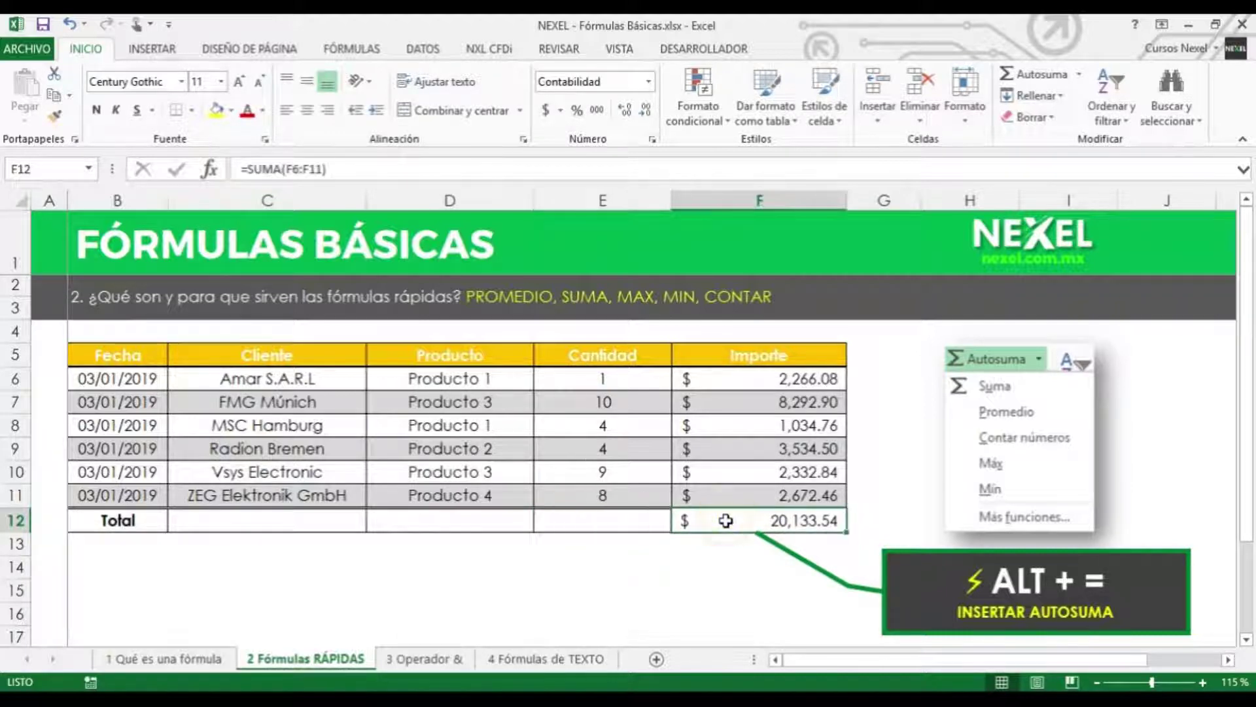
click(1079, 74)
click(1050, 120)
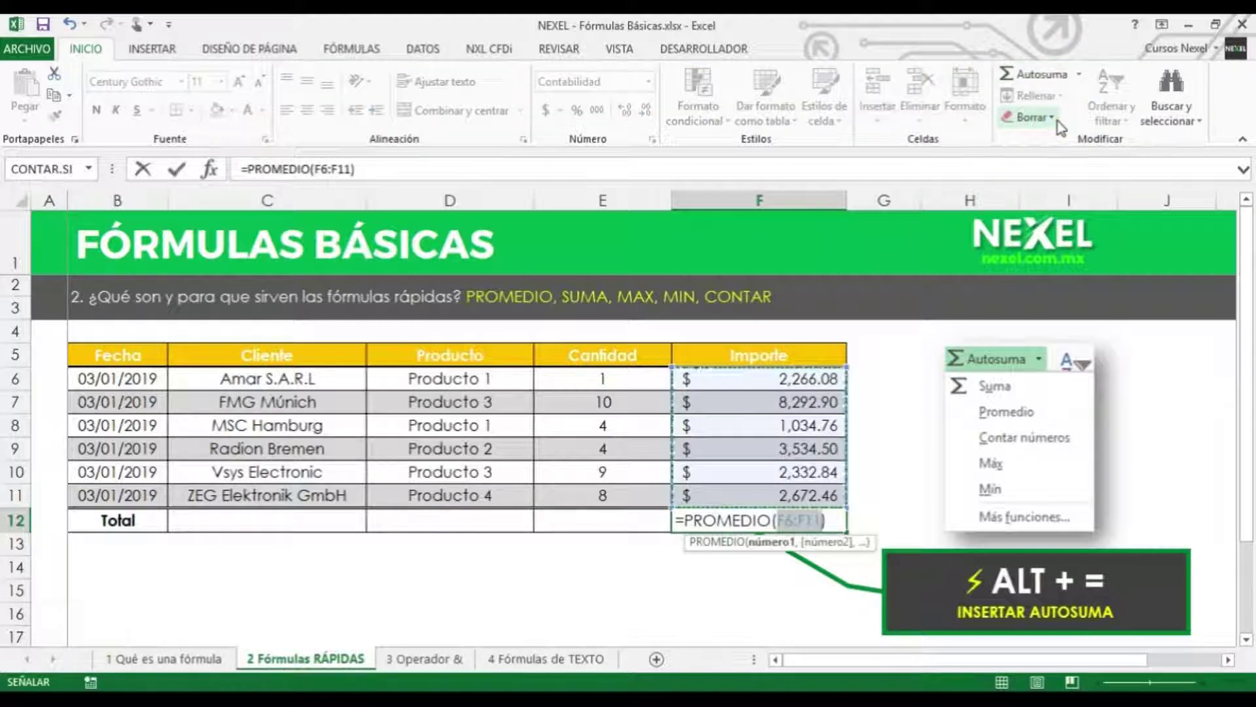
key(Return)
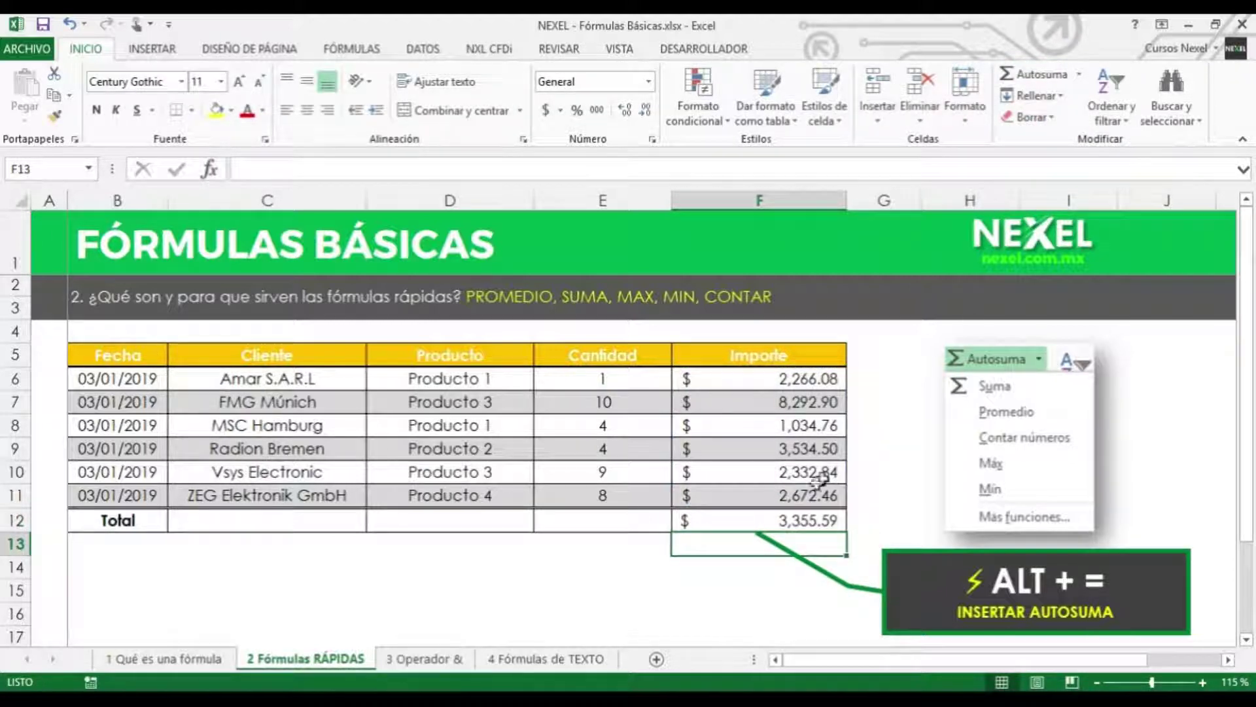
click(797, 519)
drag(796, 377, 796, 496)
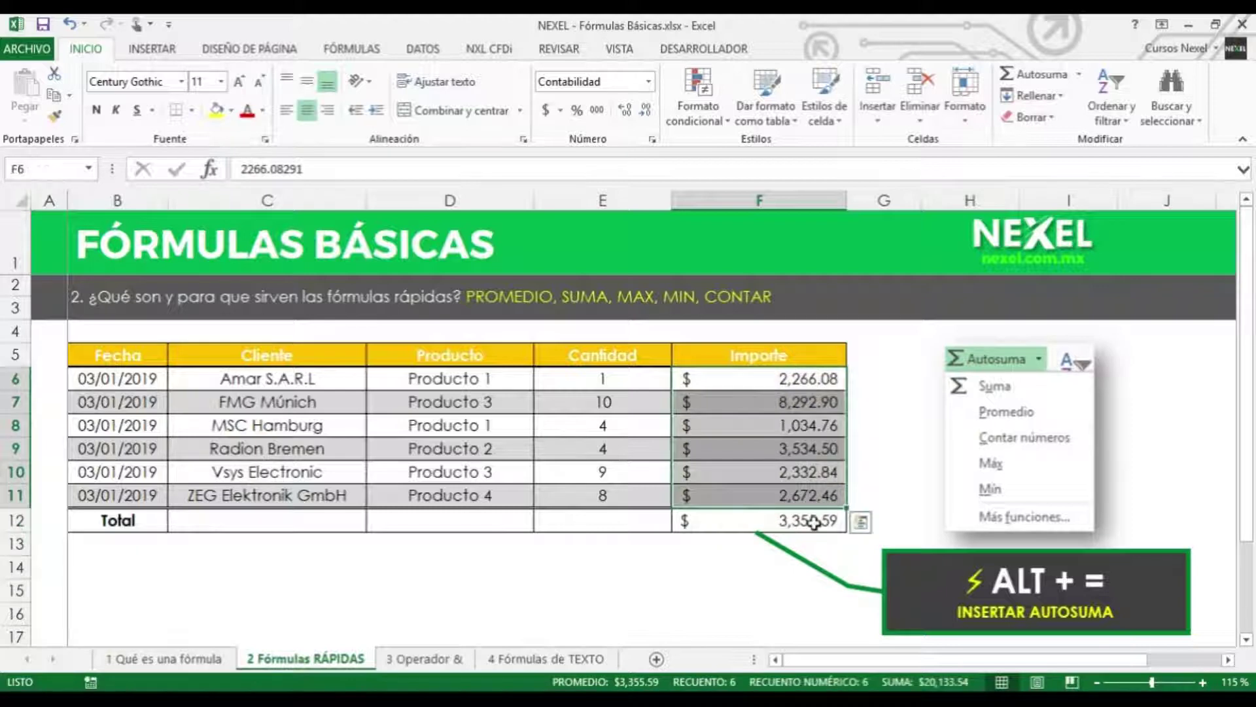
Step: Replace the formula in F12 with a number count (CONTAR) of the Importe amounts F6:F11
click(816, 520)
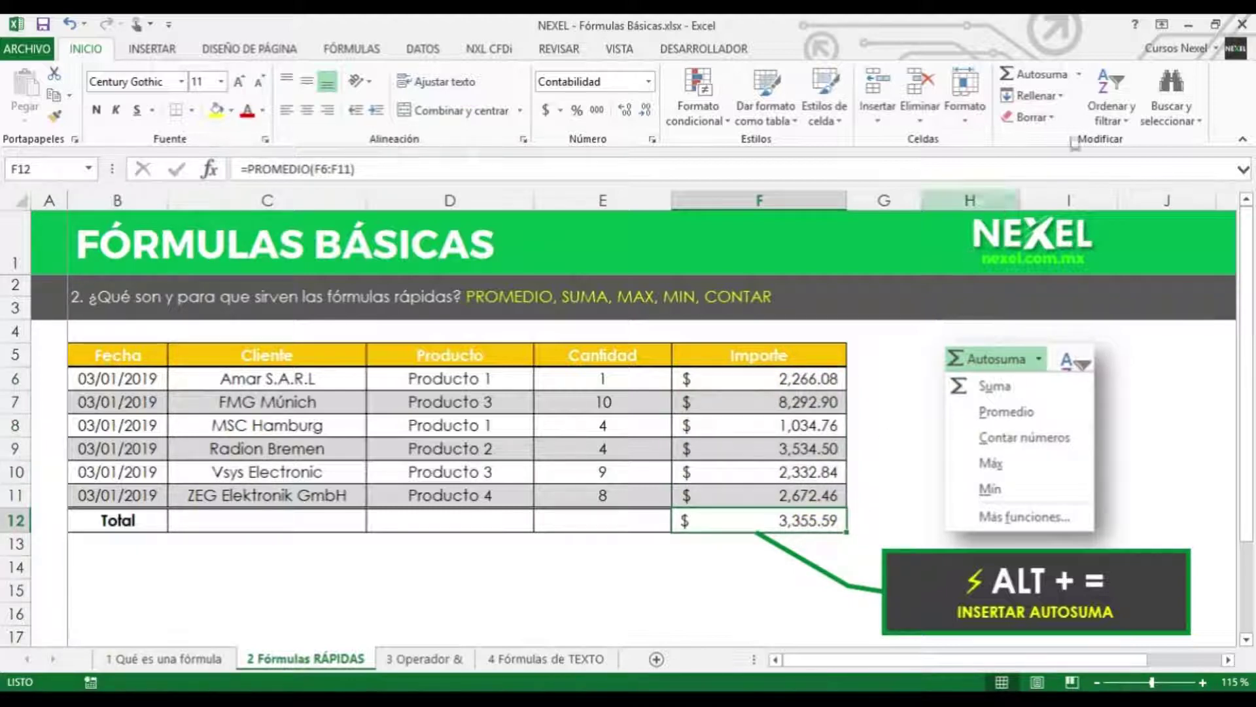
click(1080, 76)
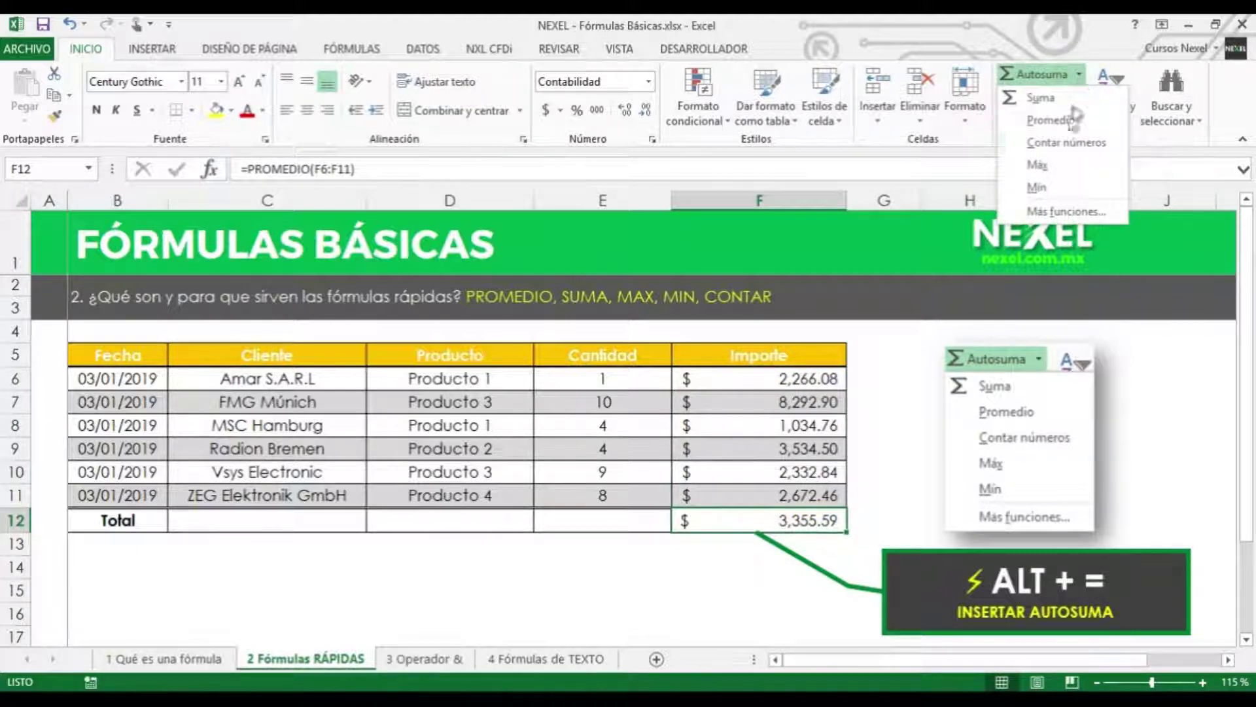
click(1055, 142)
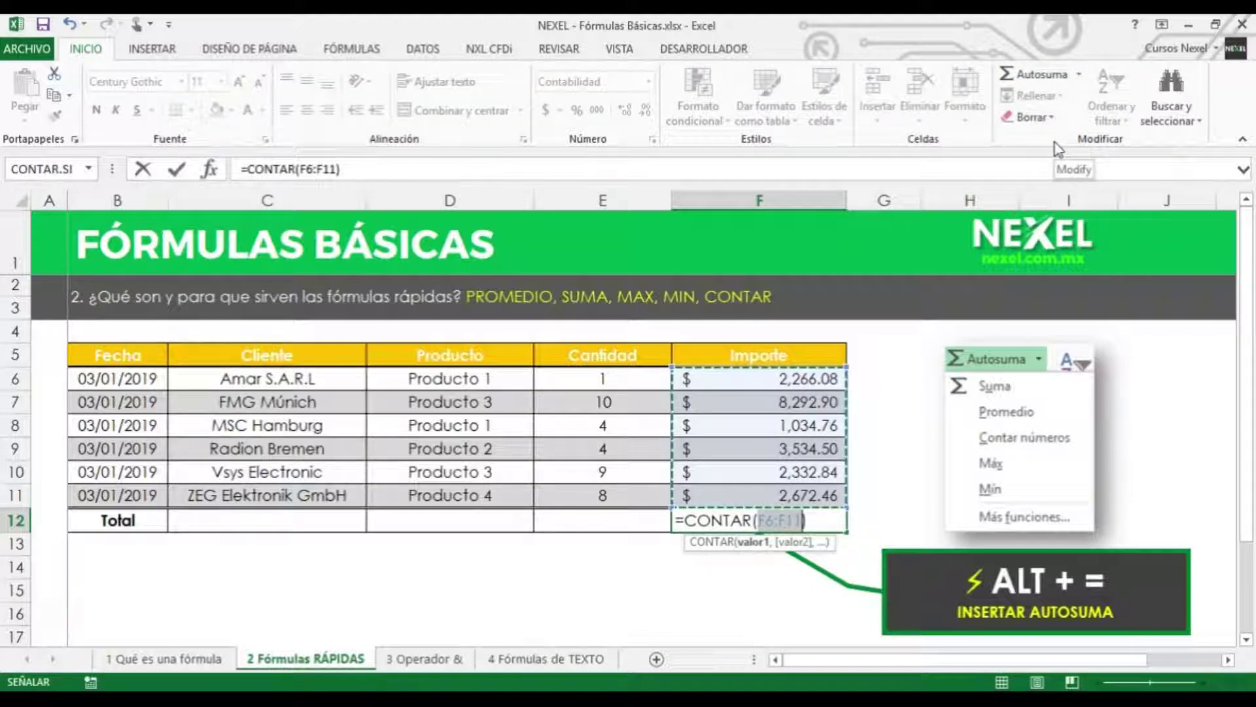
key(Return)
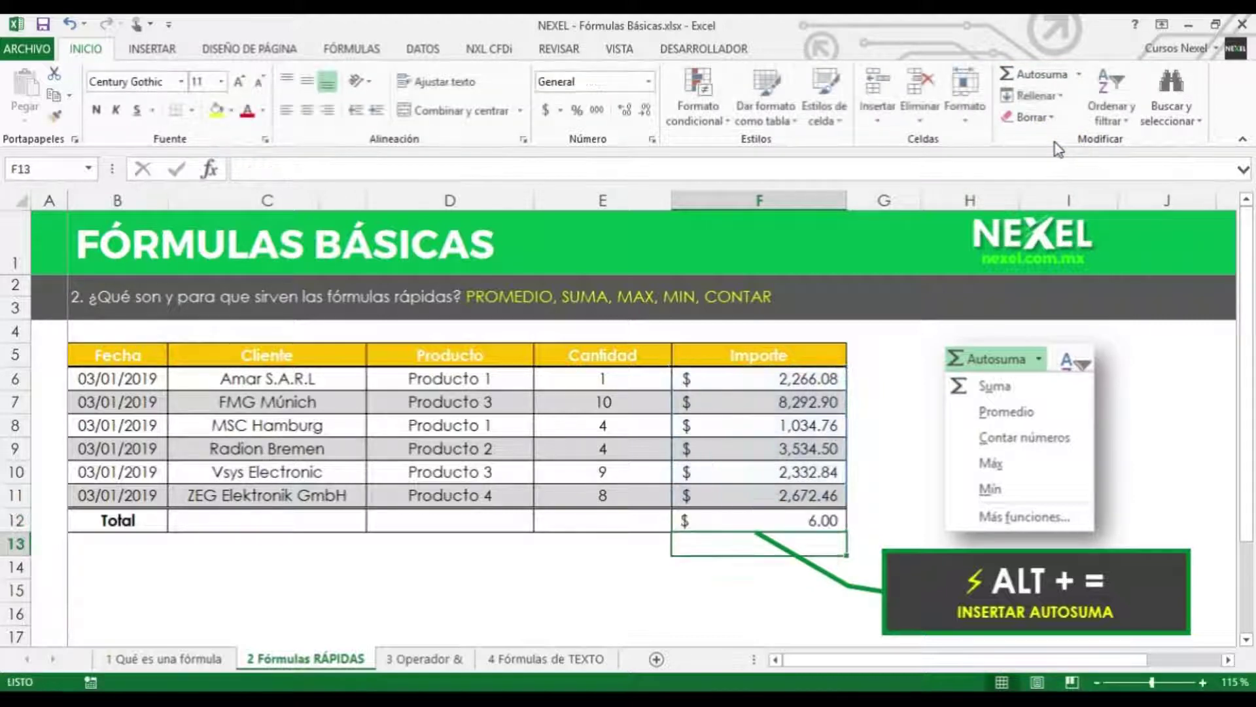
Step: Replace the formula in F12 with the maximum (MAX) of F6:F11 and select those amounts for comparison
click(785, 514)
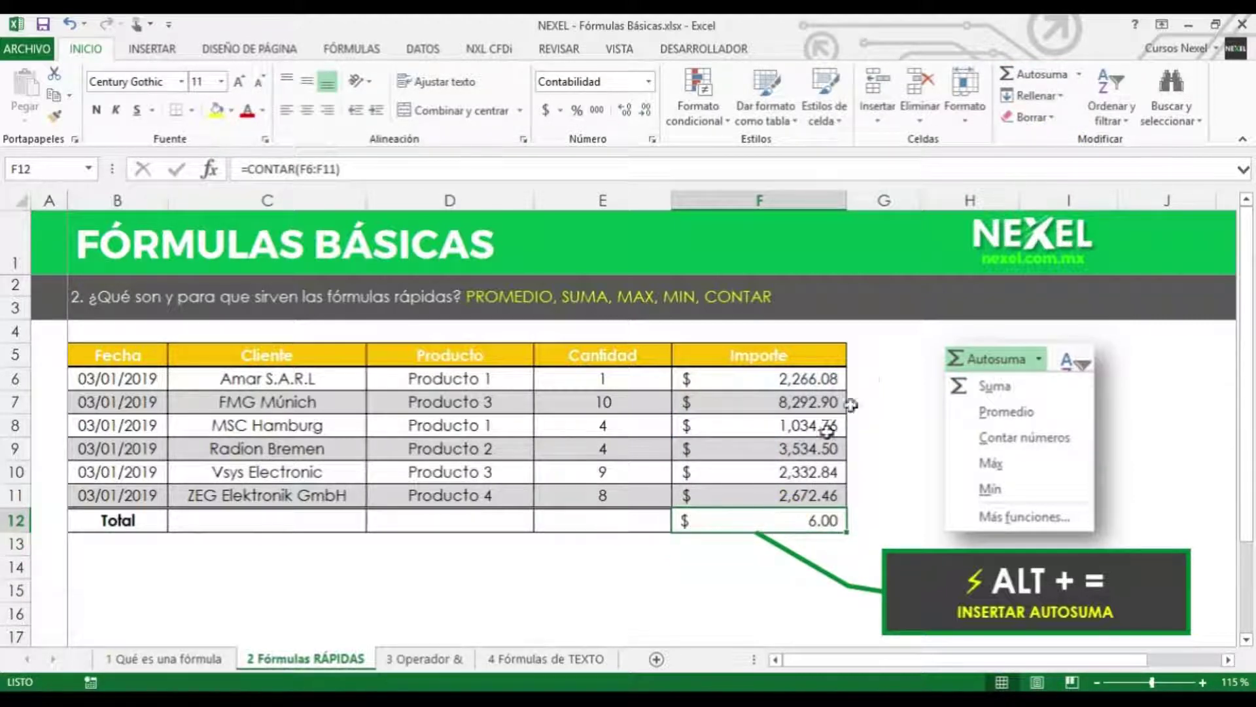
click(1078, 74)
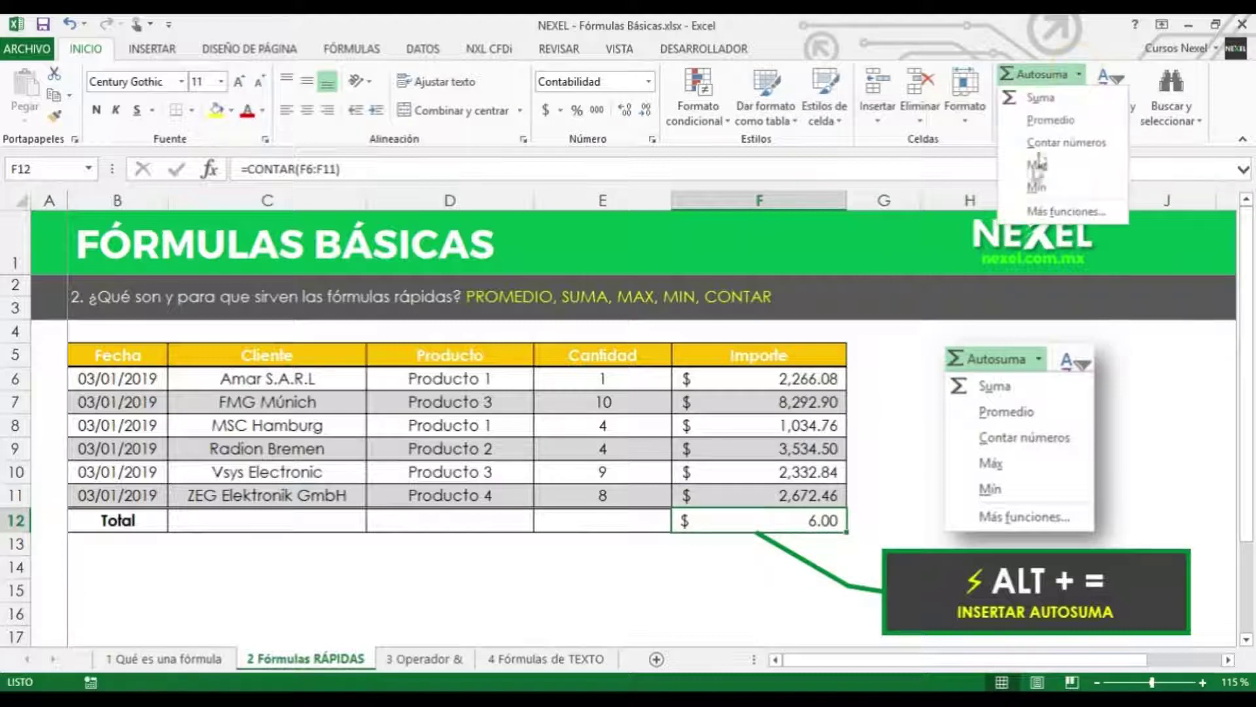
click(1035, 166)
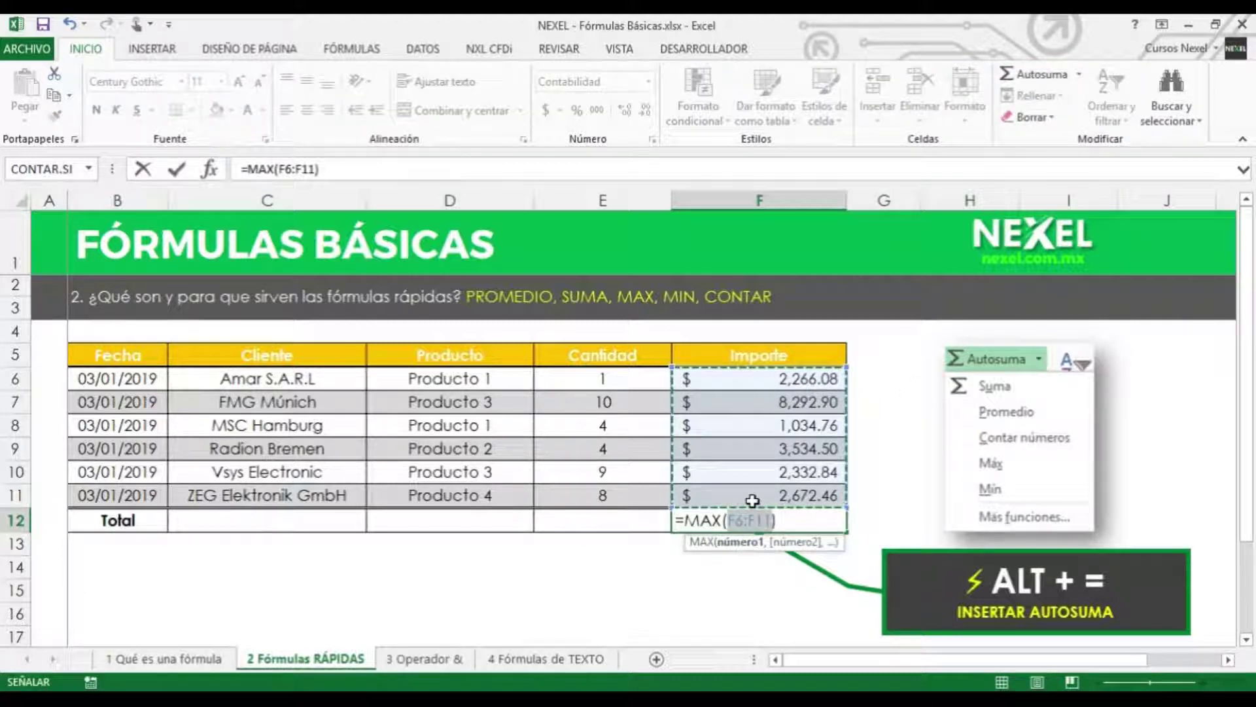
key(Return)
click(759, 519)
drag(759, 378, 777, 507)
Step: Replace the formula in F12 with the minimum (MIN) of the Importe amounts F6:F11
click(779, 519)
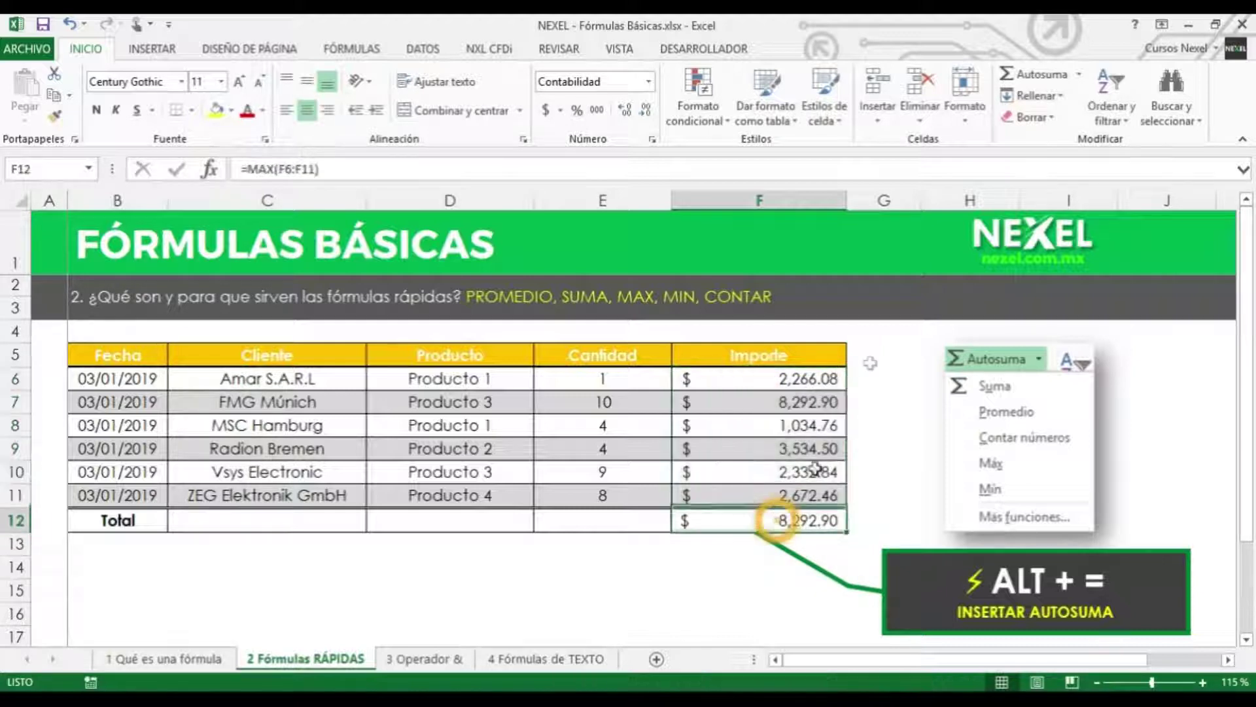
click(1078, 74)
click(1037, 185)
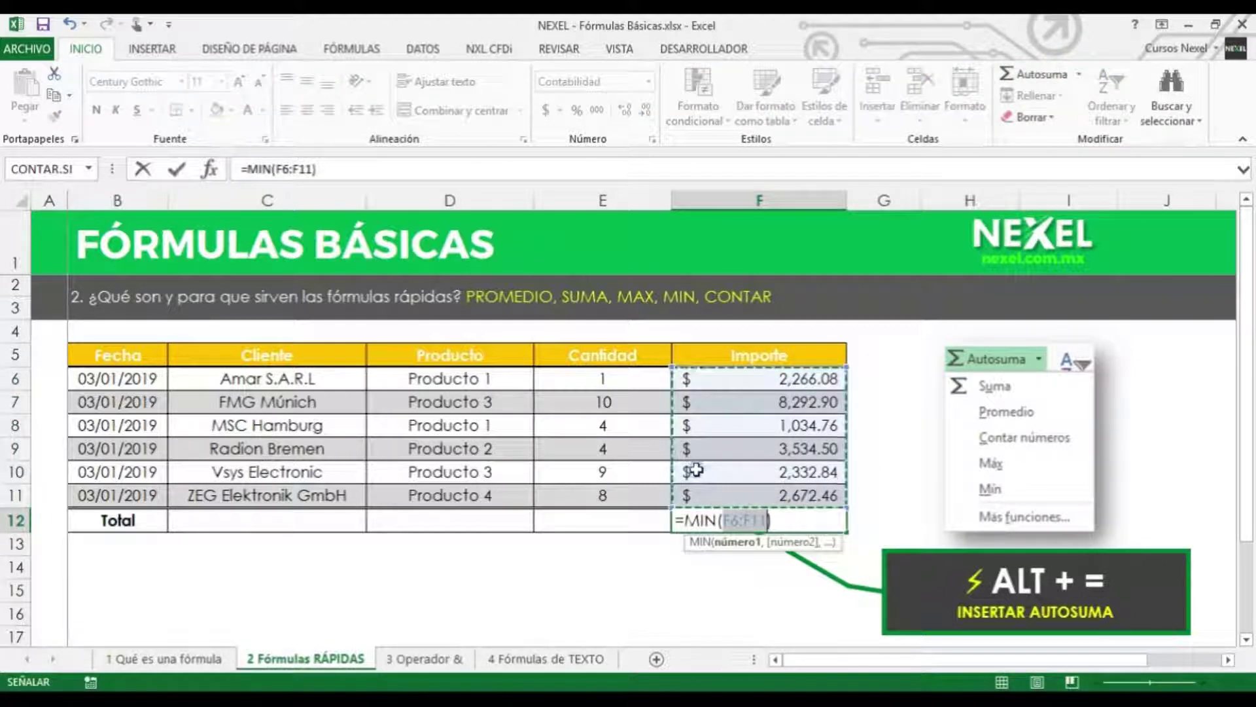
key(ctrl+Return)
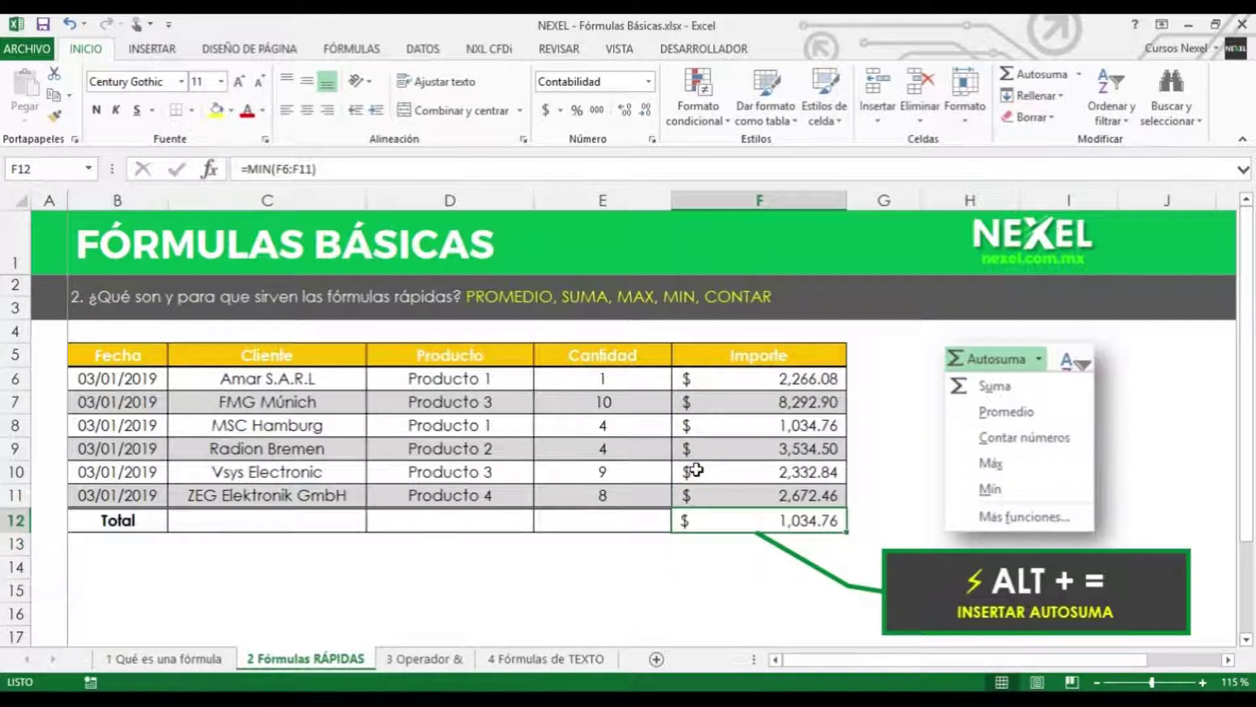
key(Left)
key(Left)
key(Right)
key(Right)
key(Left)
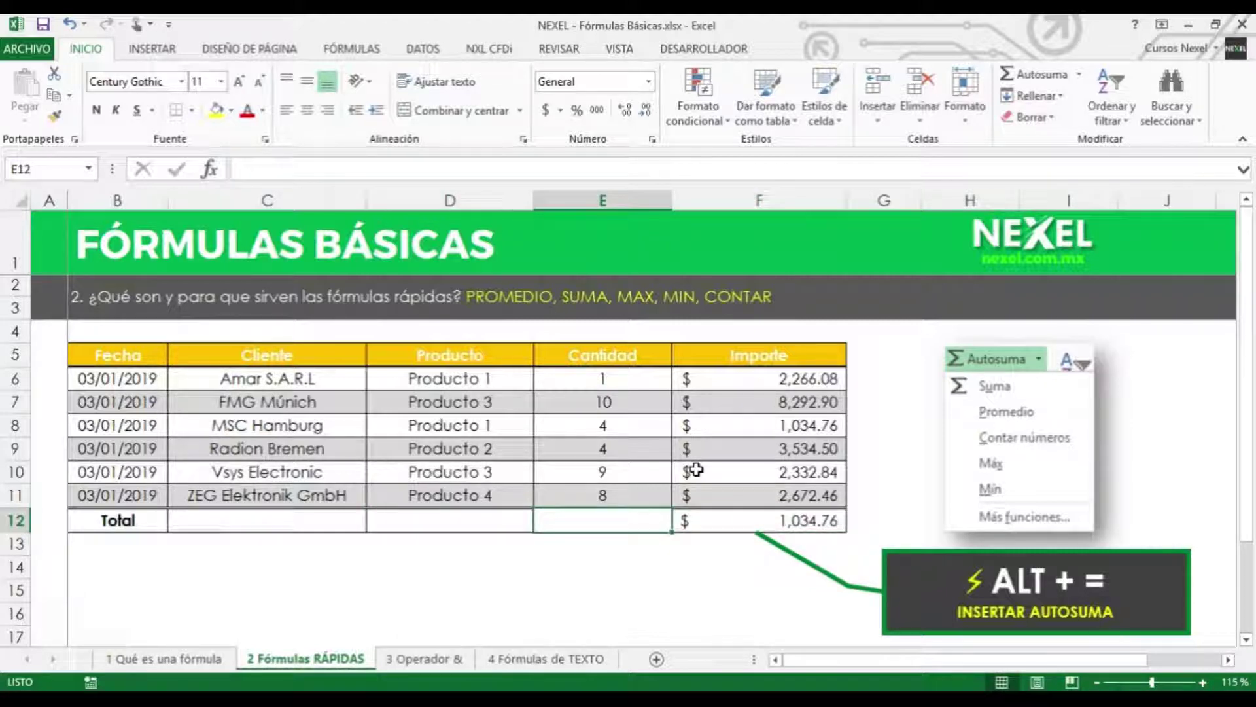
key(Right)
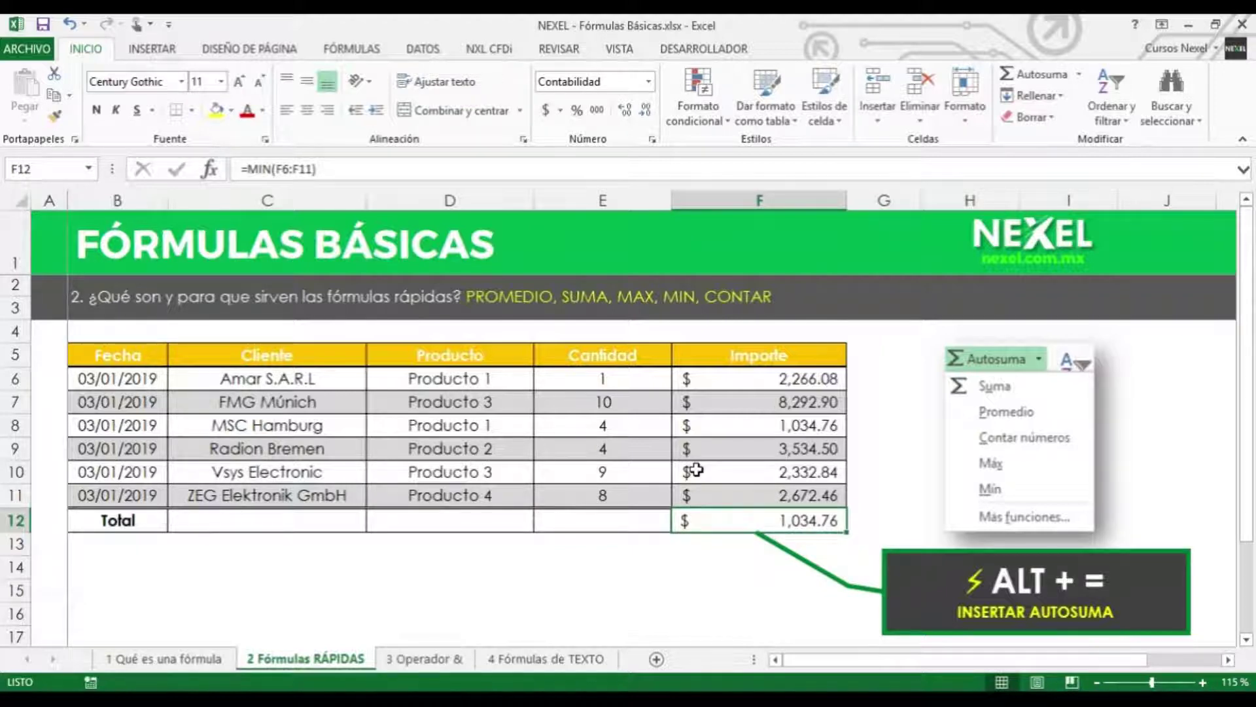
key(Left)
key(Left)
key(Left)
key(Right)
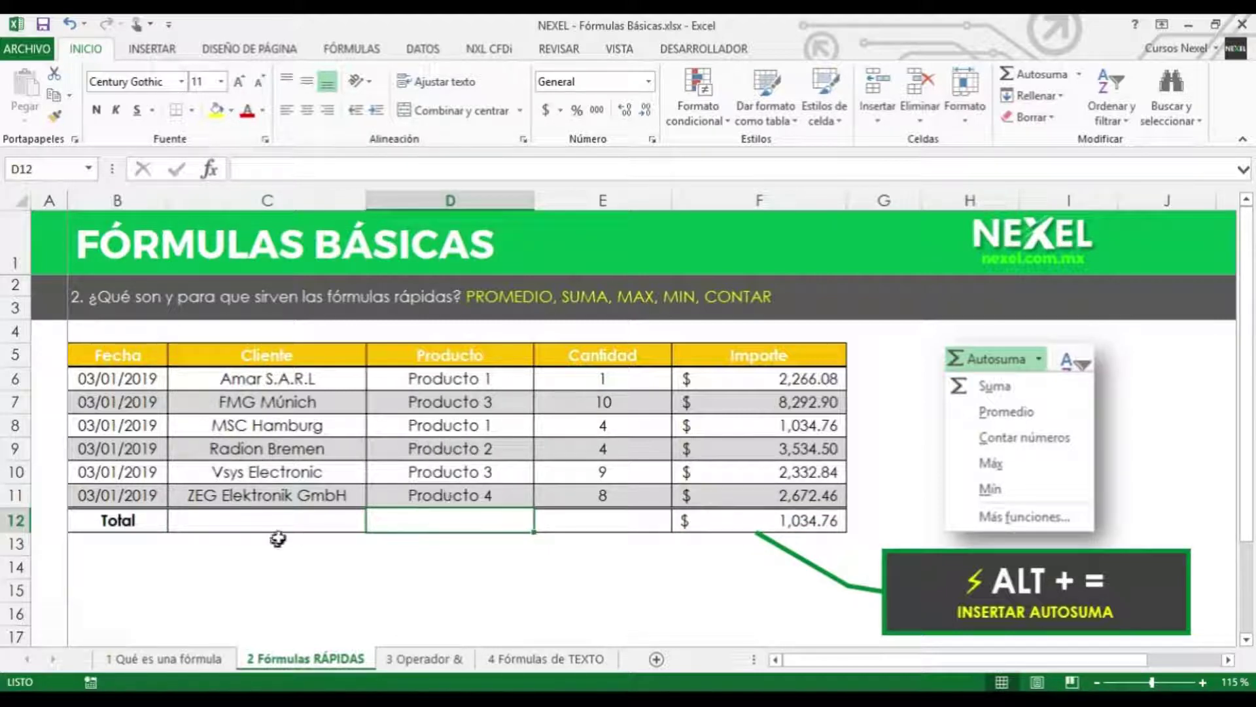
Step: Insert a number count (CONTAR) of the Cliente cells C6:C11 in the Total row cell C12
click(291, 522)
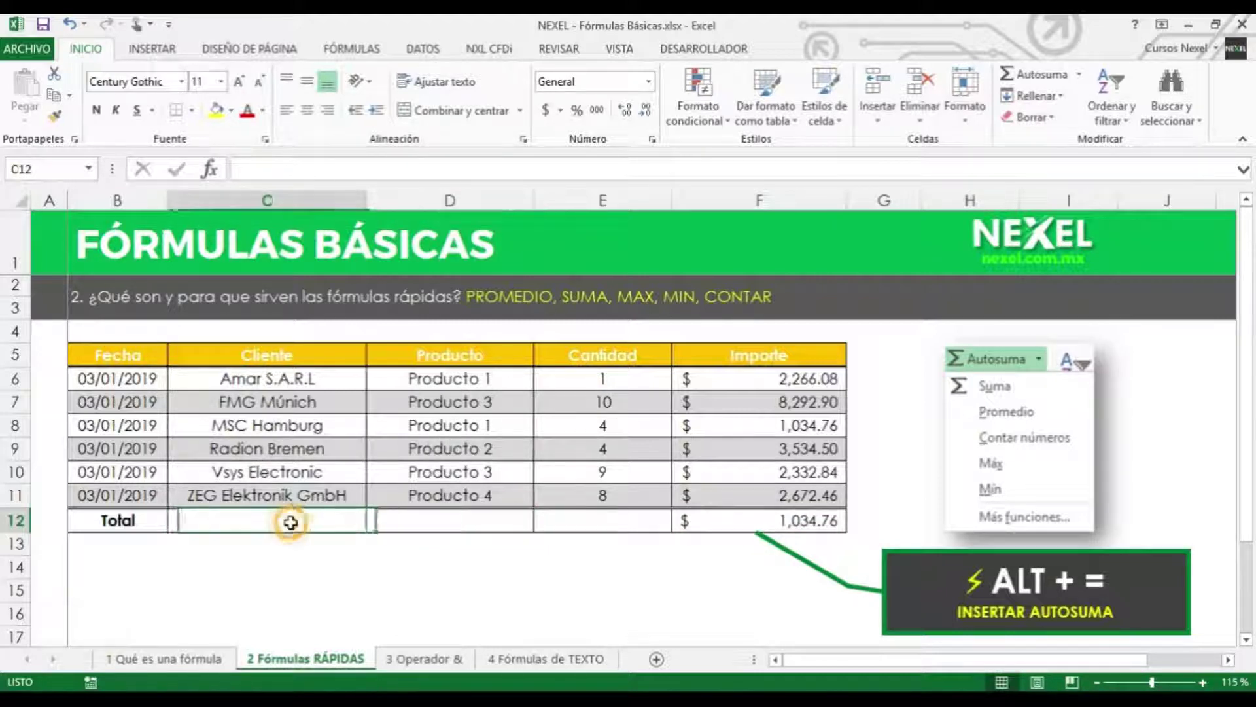
click(1078, 74)
click(1073, 143)
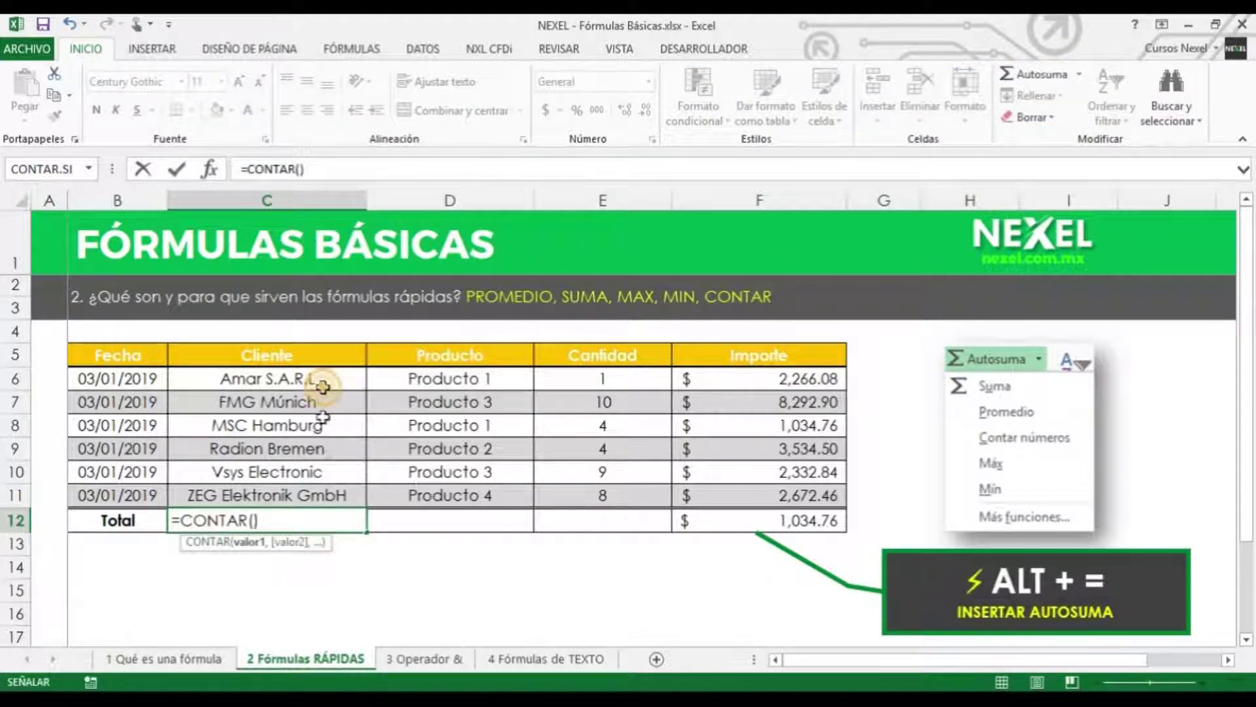
drag(308, 379, 318, 496)
key(Return)
key(Up)
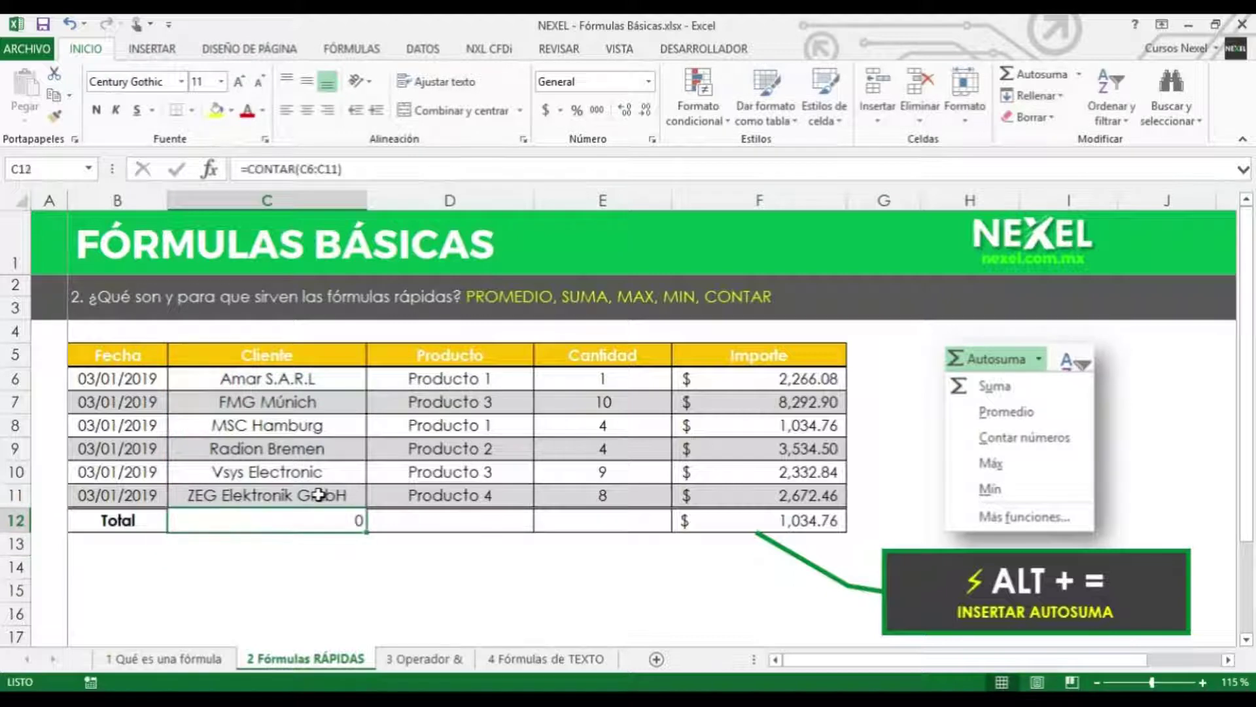
Step: Change the function in C12 to CONTARA, giving =CONTARA(C6:C11)
key(F2)
key(Left)
key(Left)
text(A)
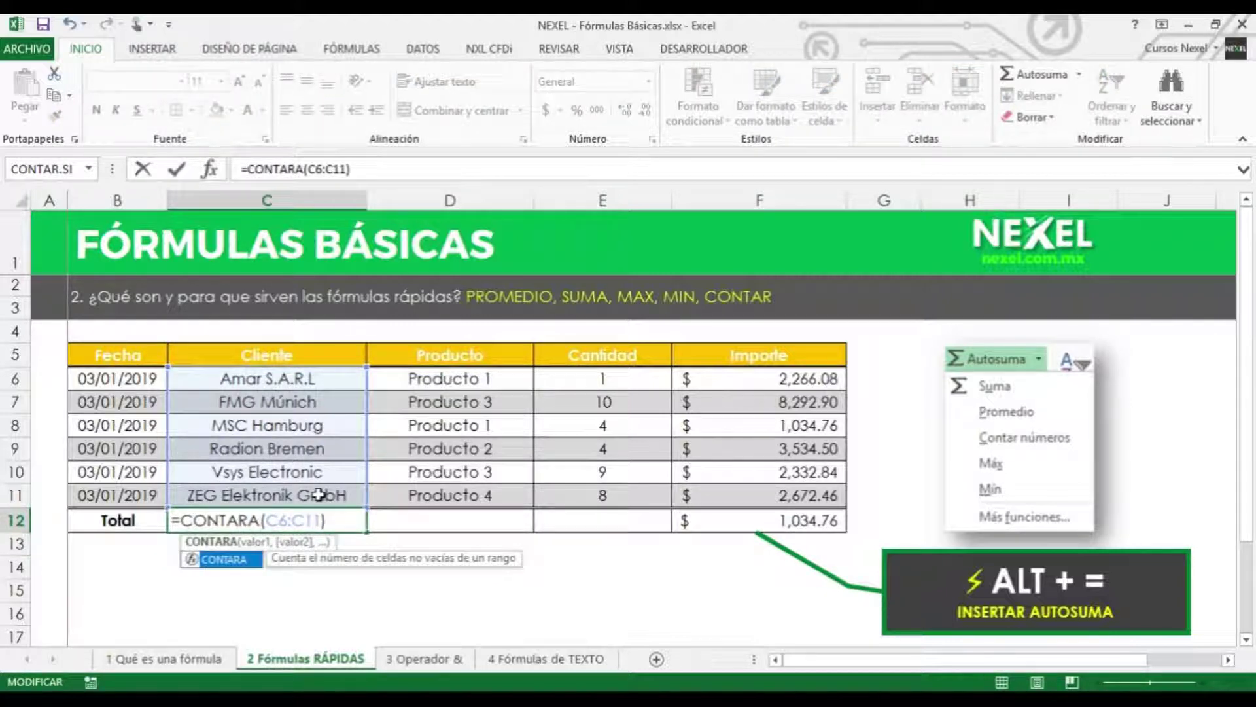
key(Return)
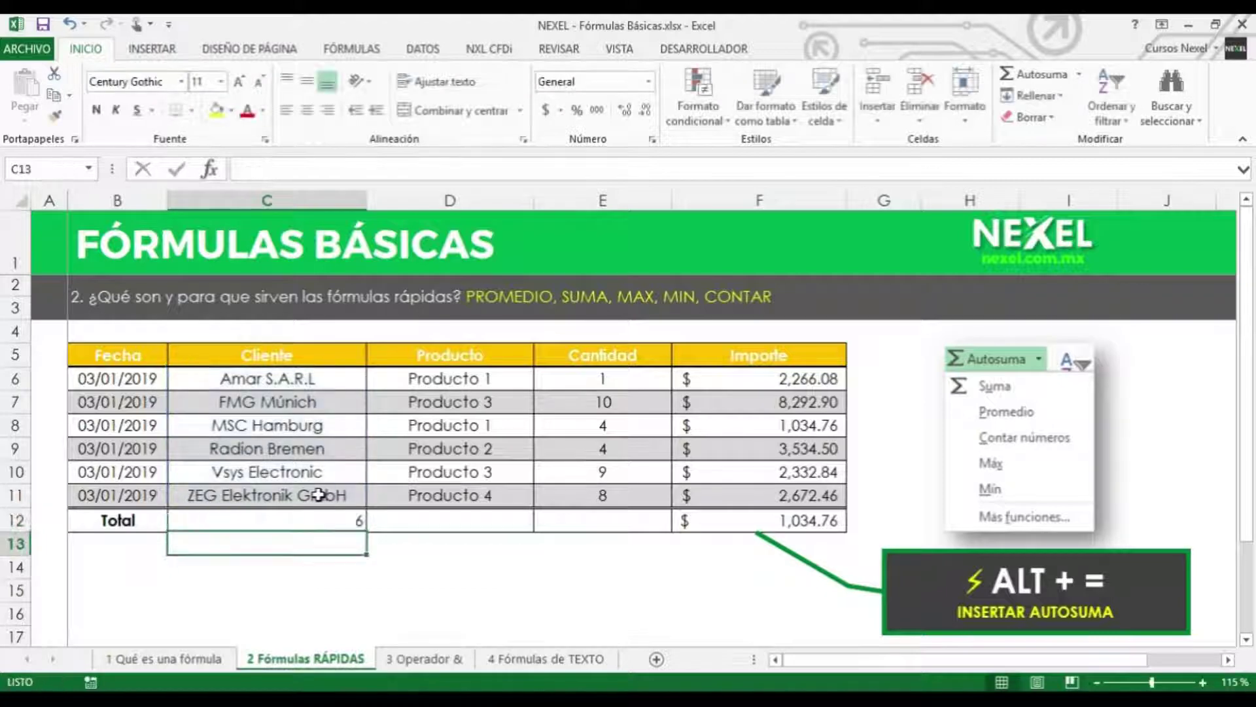
key(Up)
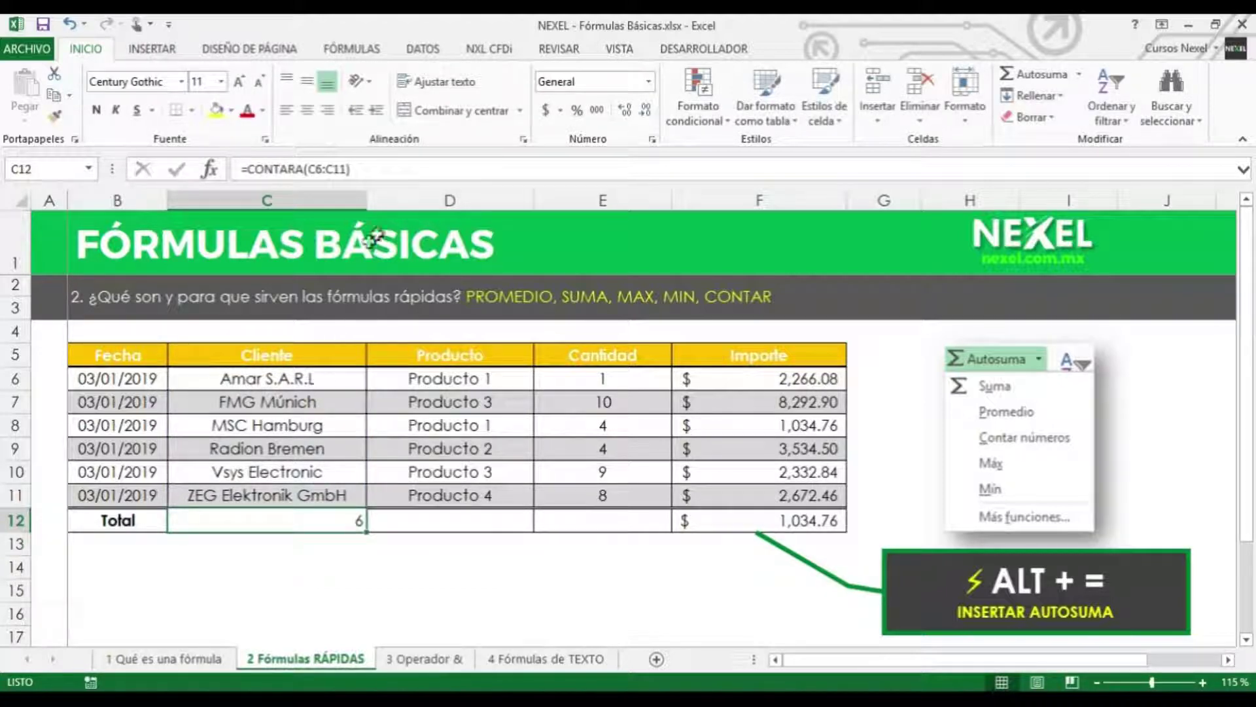
Step: Center the count in C12 and select the Cliente cells C6:C11 to check what is counted
click(307, 110)
drag(298, 383, 288, 495)
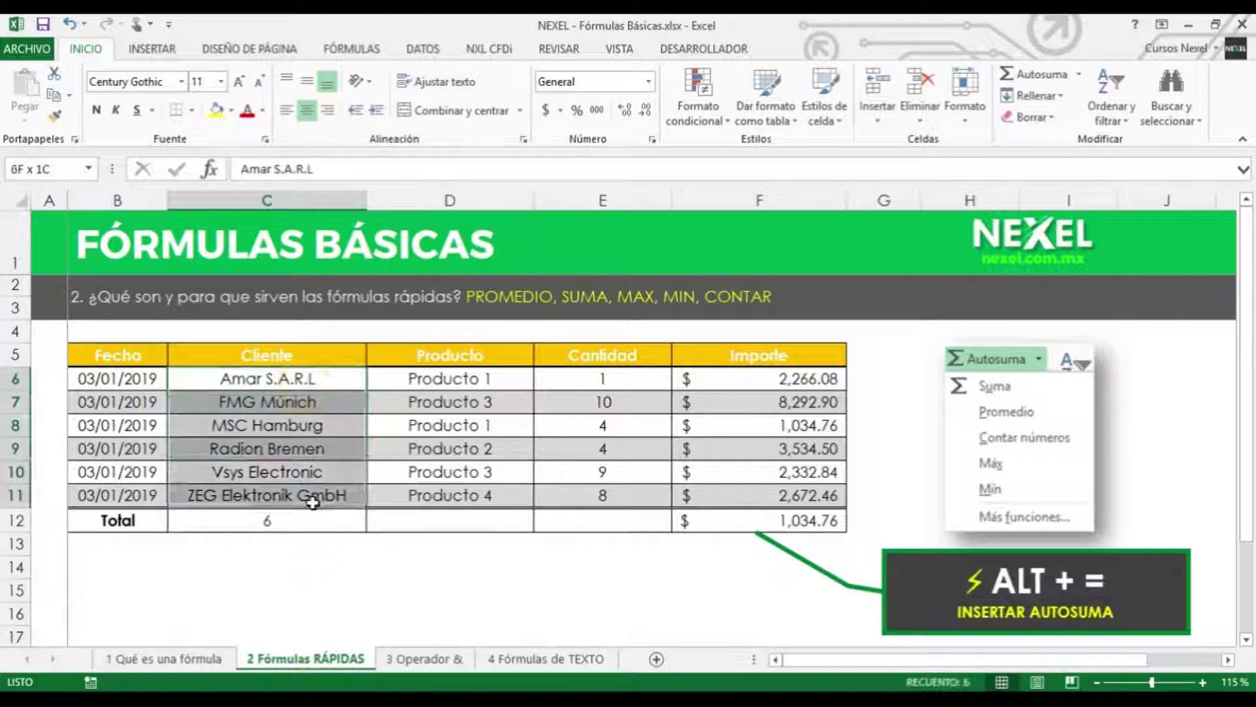
click(292, 523)
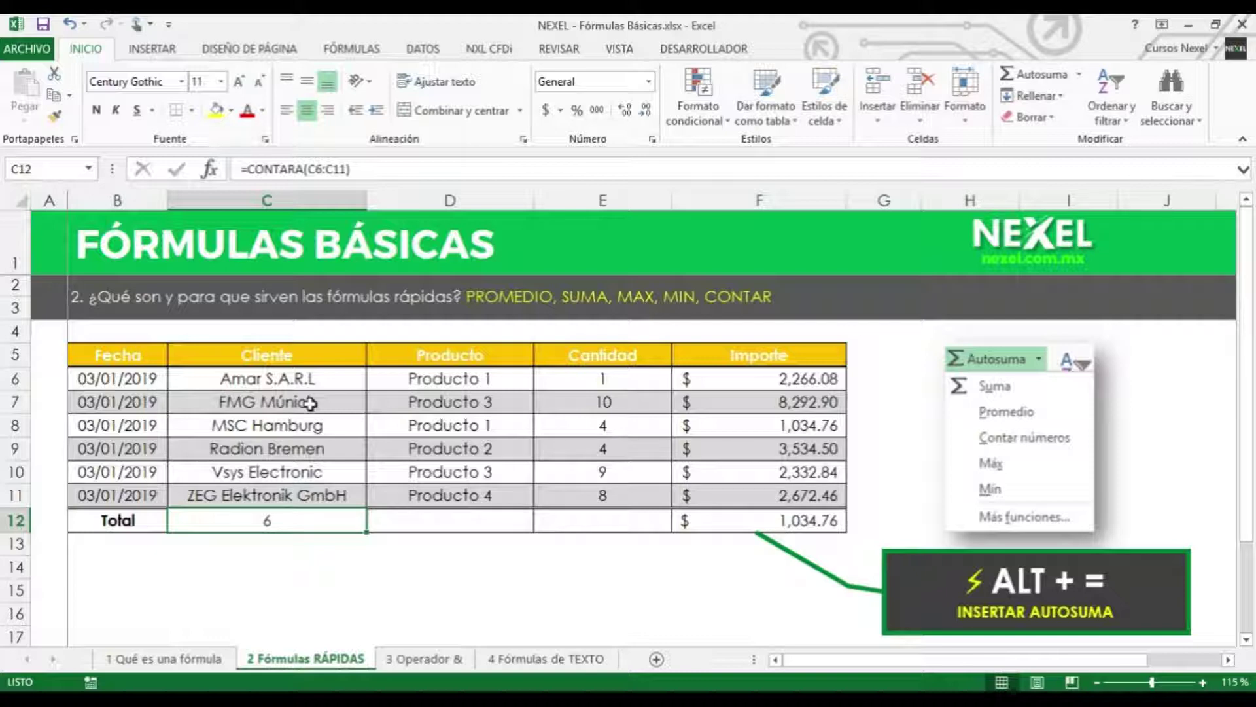
Step: Switch to the worksheet "3 Operador &"
key(ctrl+Page_Down)
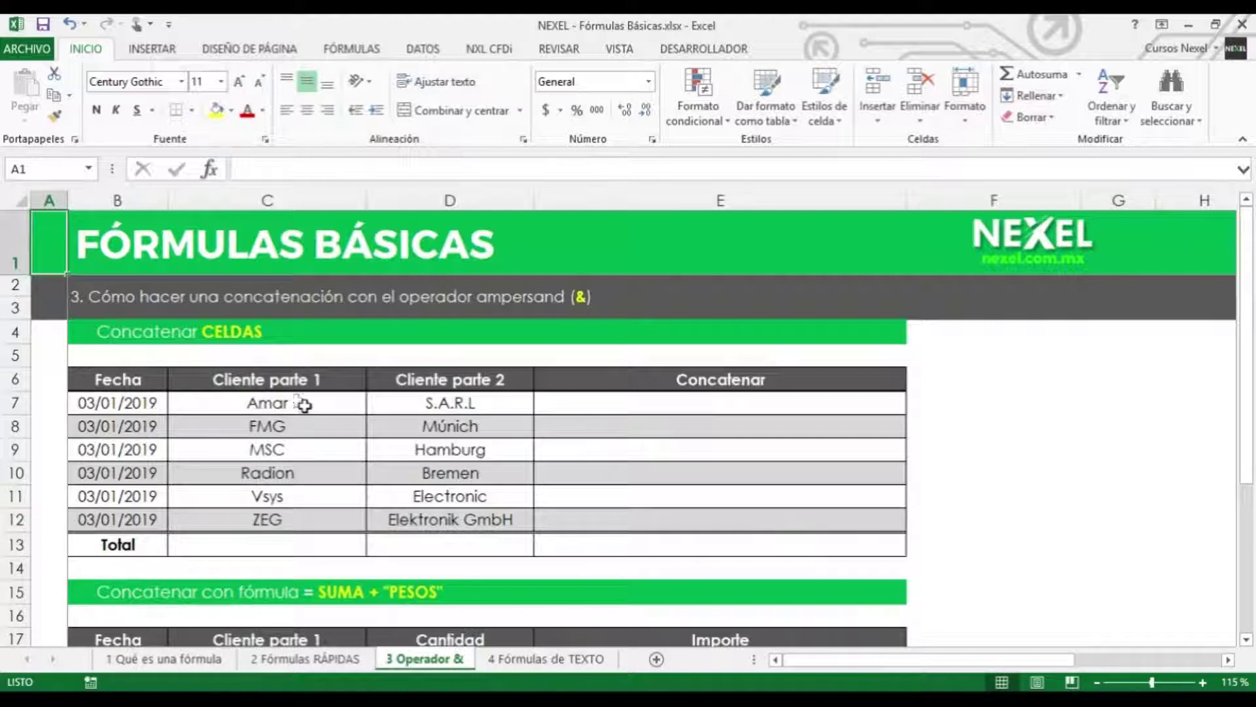
Step: Examine the word ampersand and the & symbol in the section 3 heading in B2
click(92, 295)
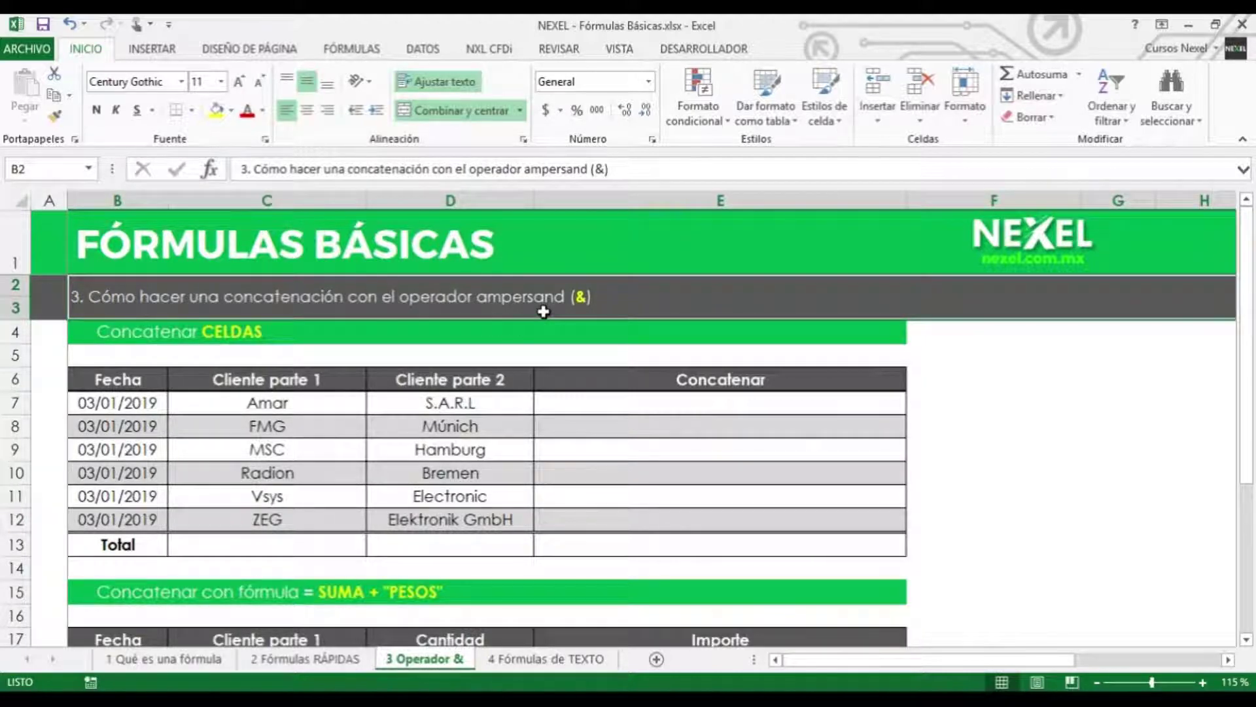
double_click(579, 296)
drag(574, 296, 585, 297)
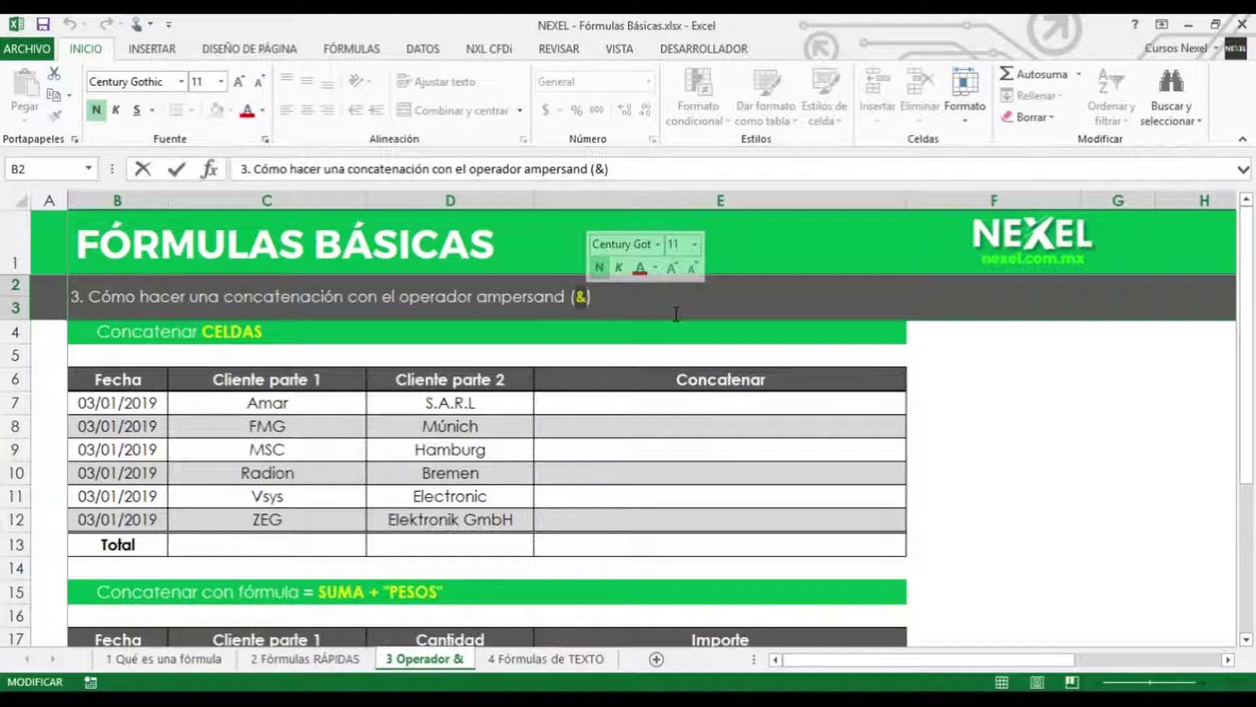
click(579, 294)
drag(588, 297, 580, 297)
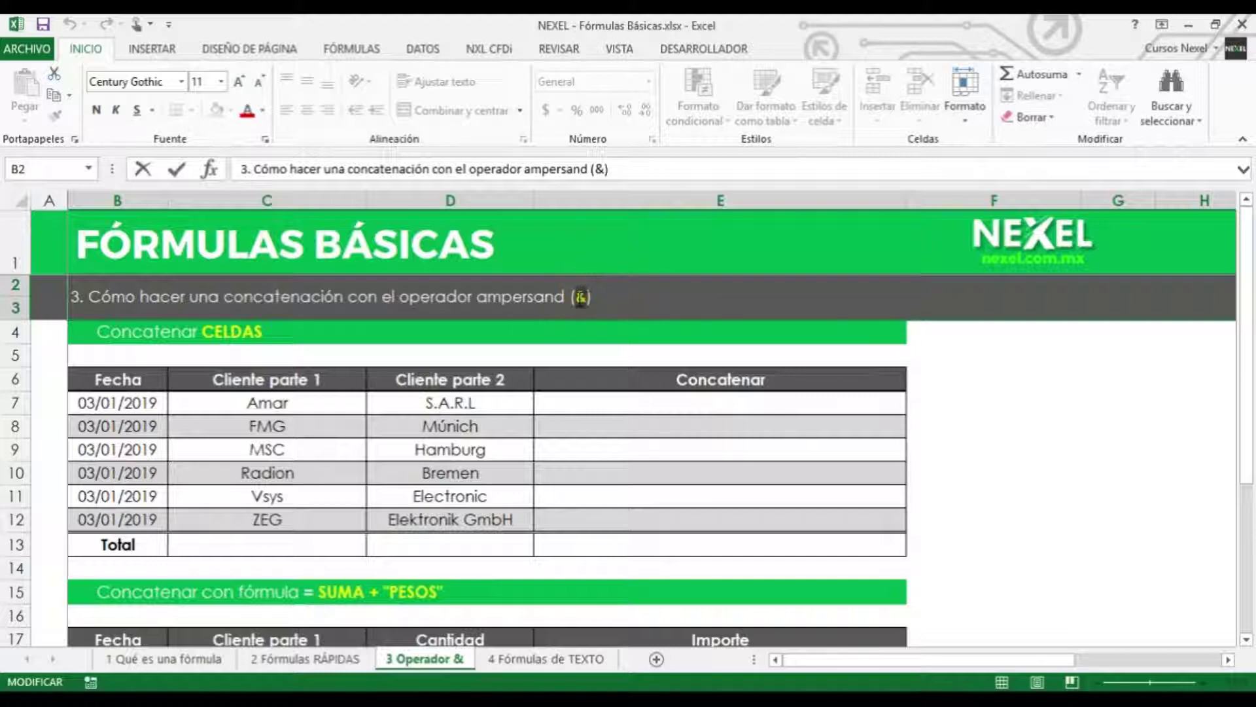
key(ctrl+n)
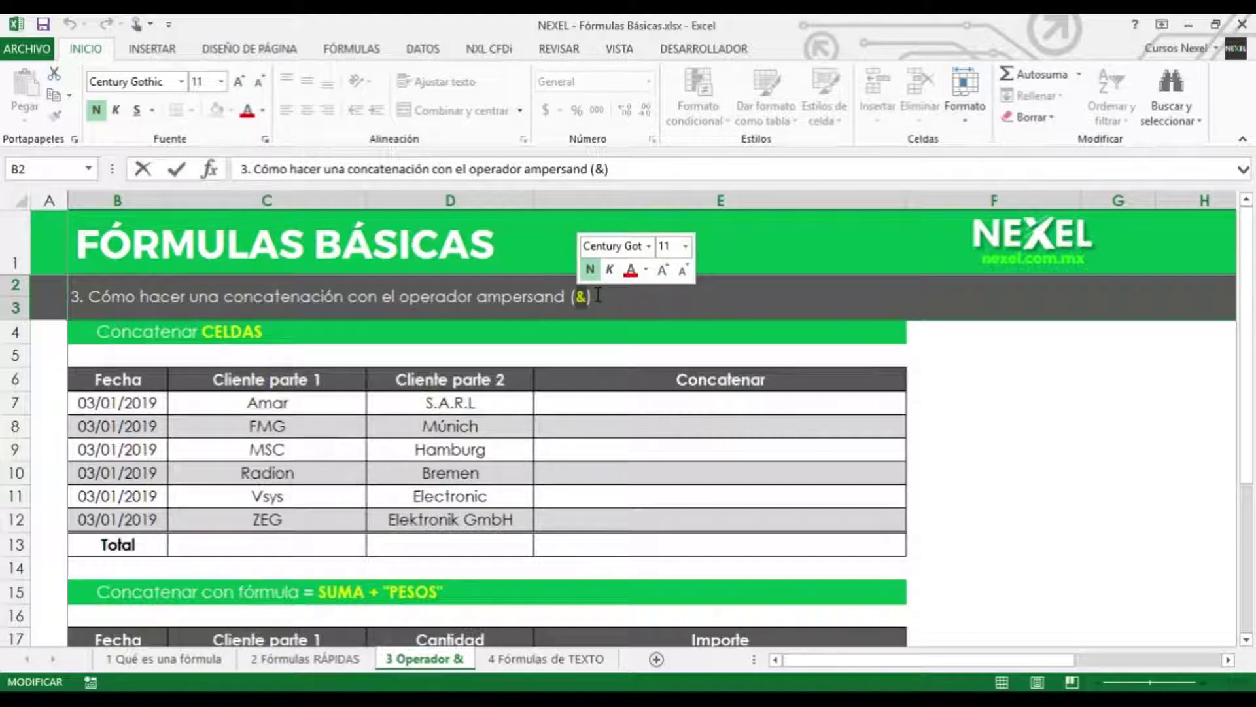
drag(477, 298, 566, 296)
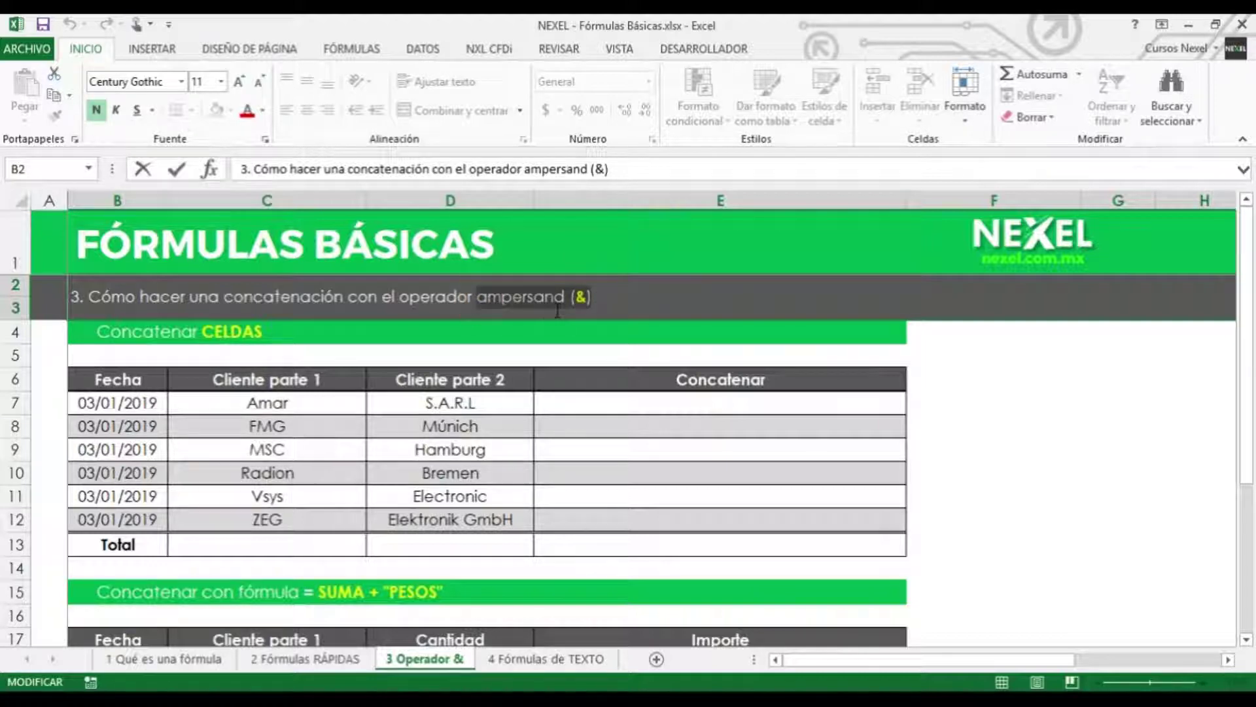
Step: Enter the formula =C7&D7 in Concatenar cell E7 to join both parts of the client name
click(581, 402)
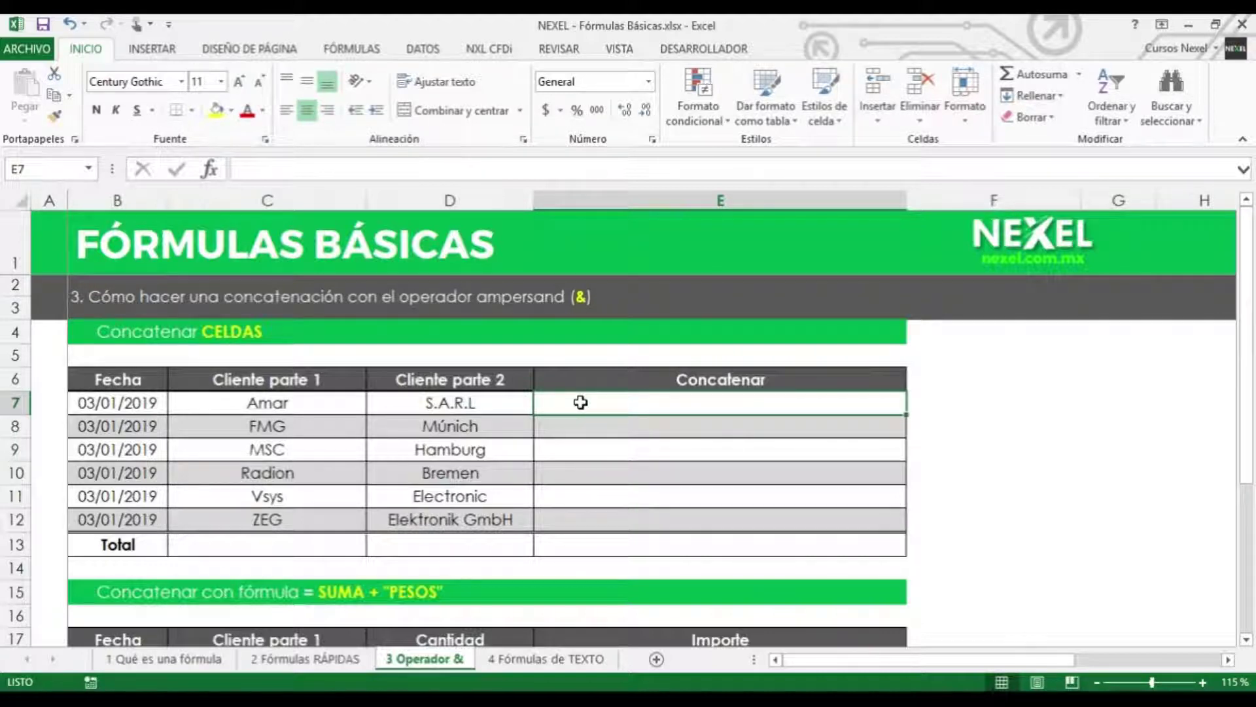
text(&)
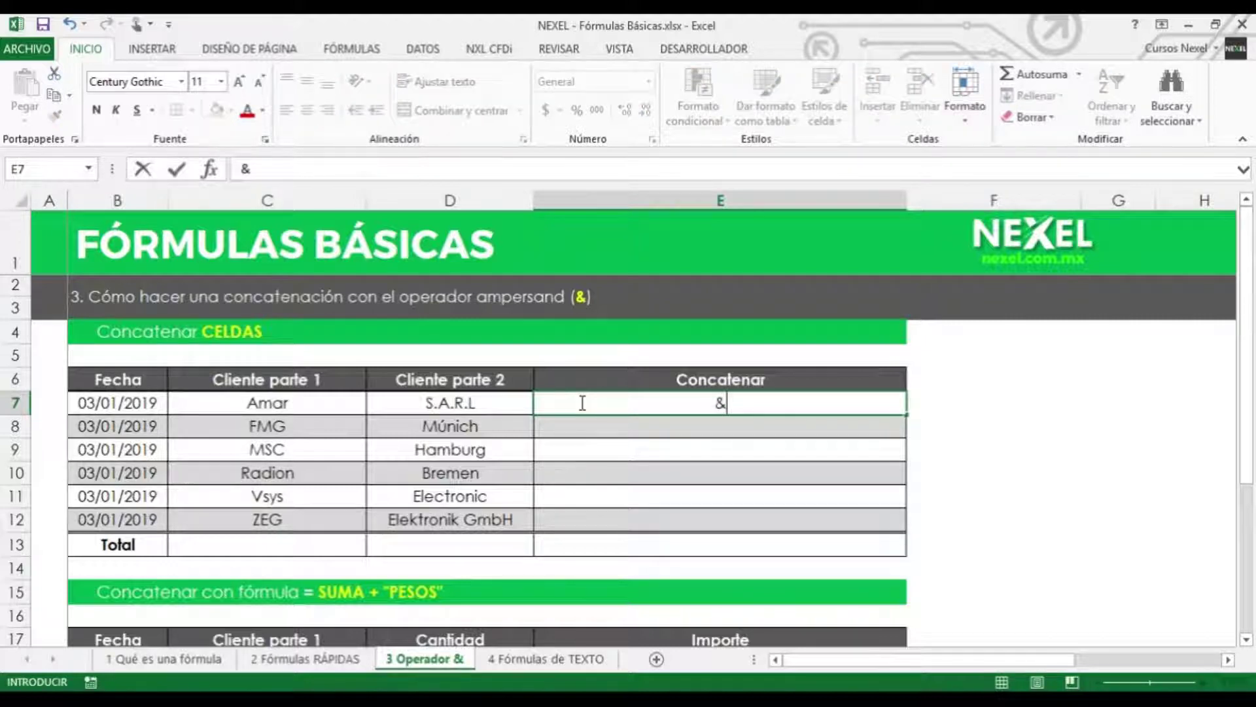
key(Escape)
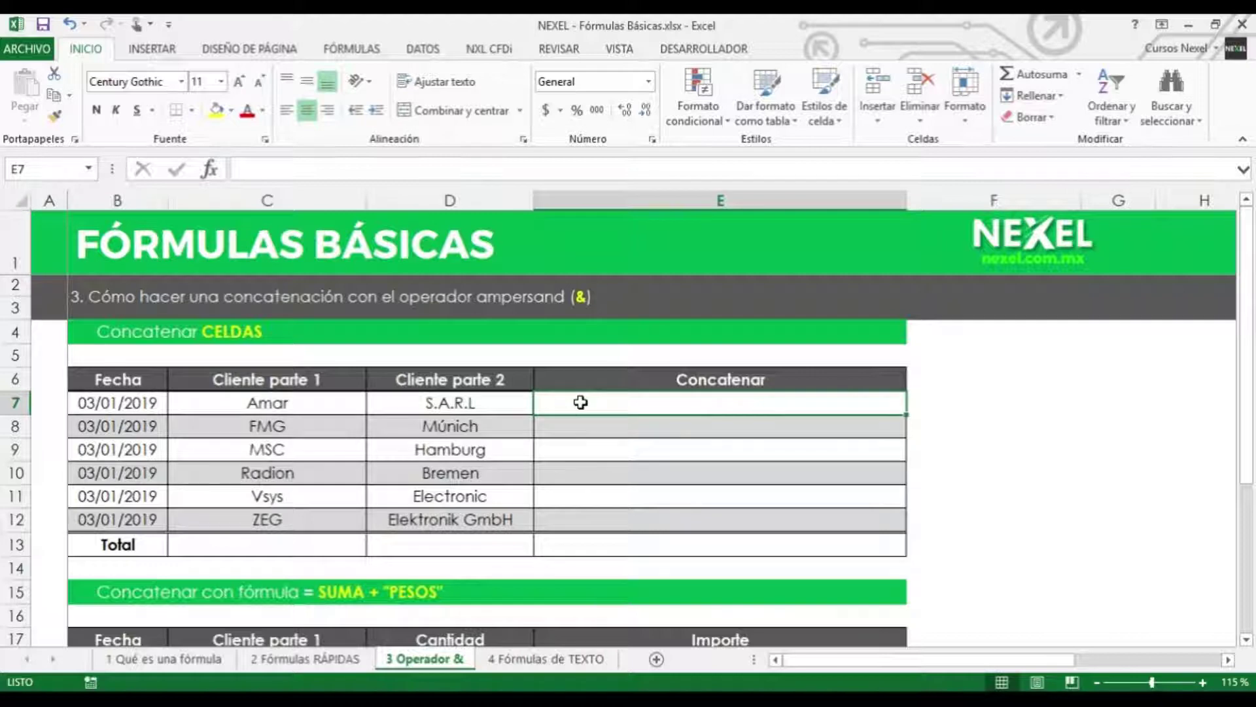
text(=)
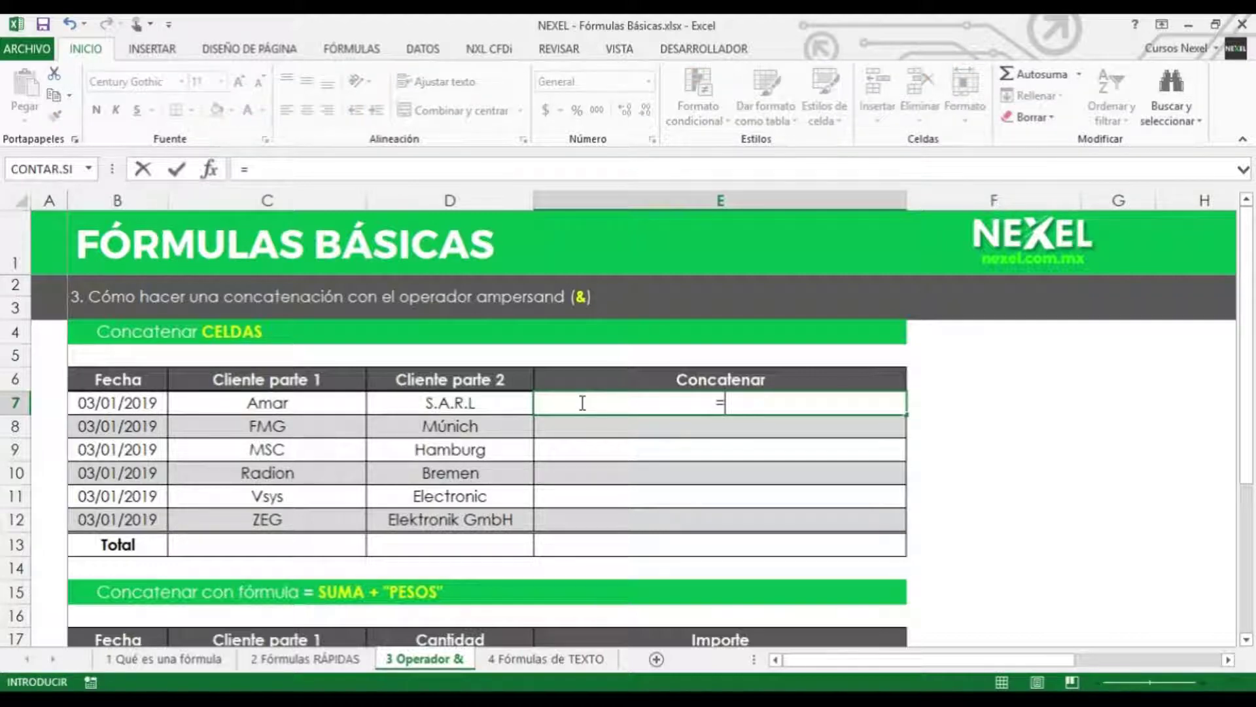
key(Left)
key(Left)
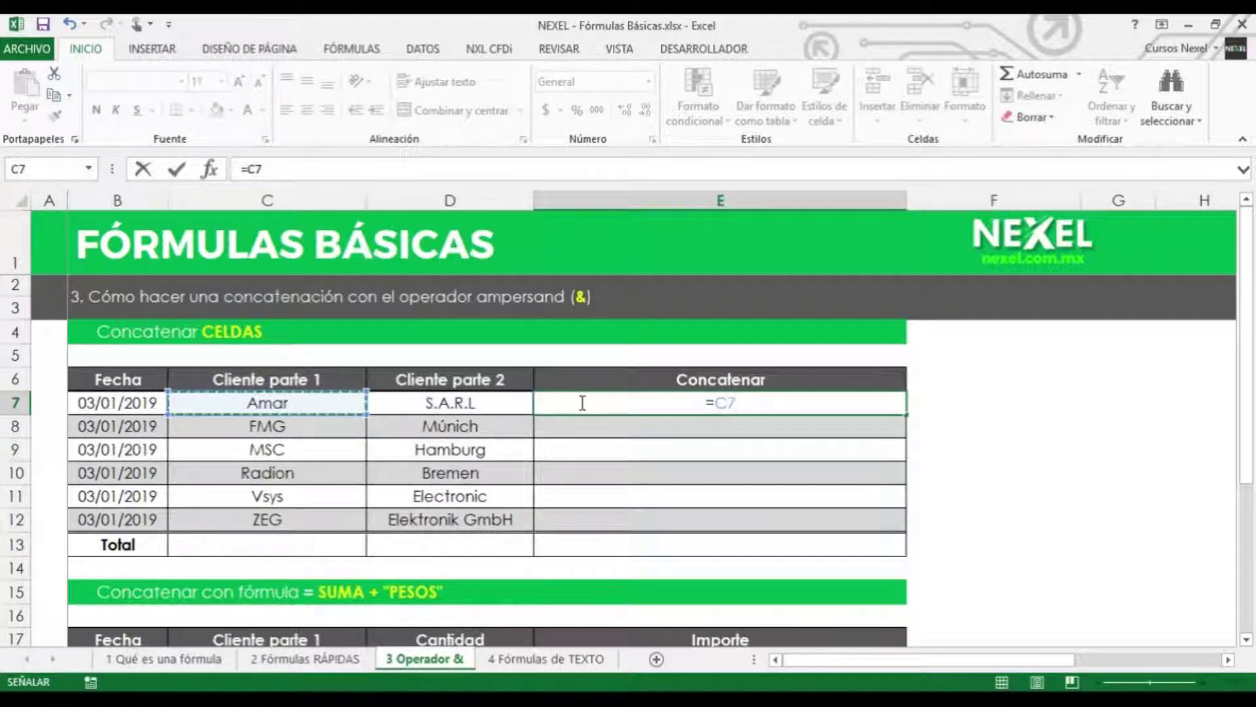
text(&)
key(Right)
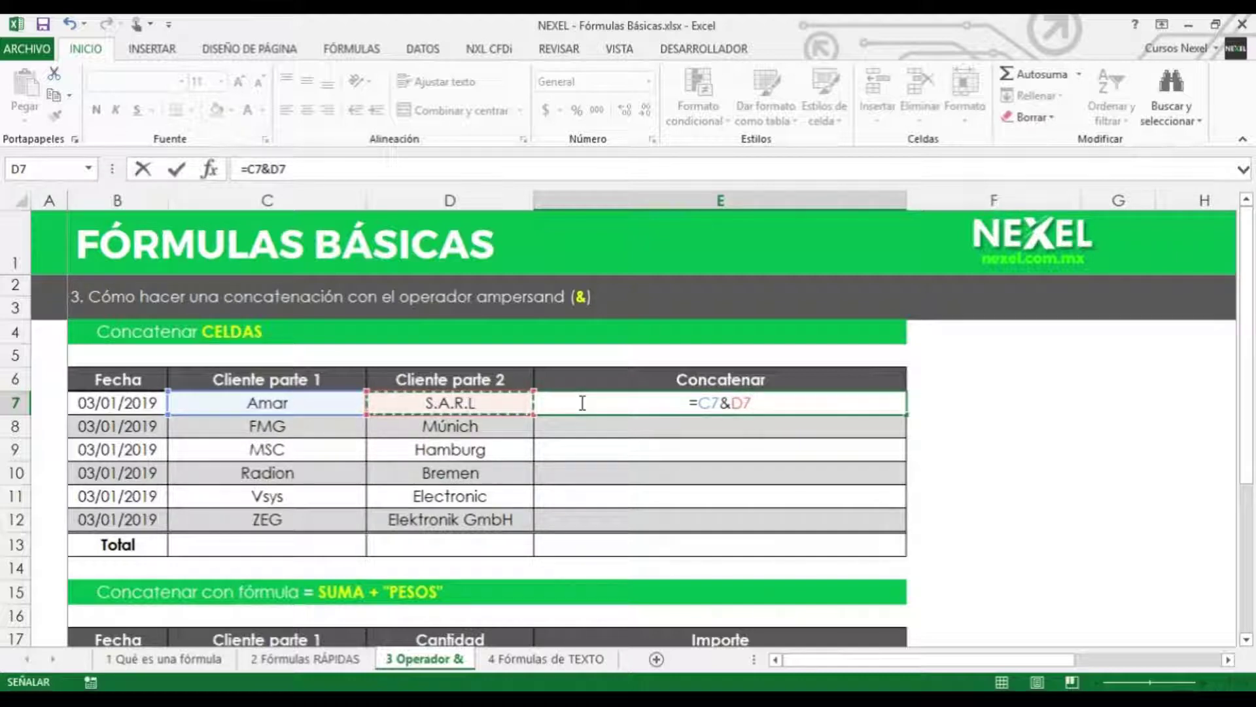
key(ctrl+Return)
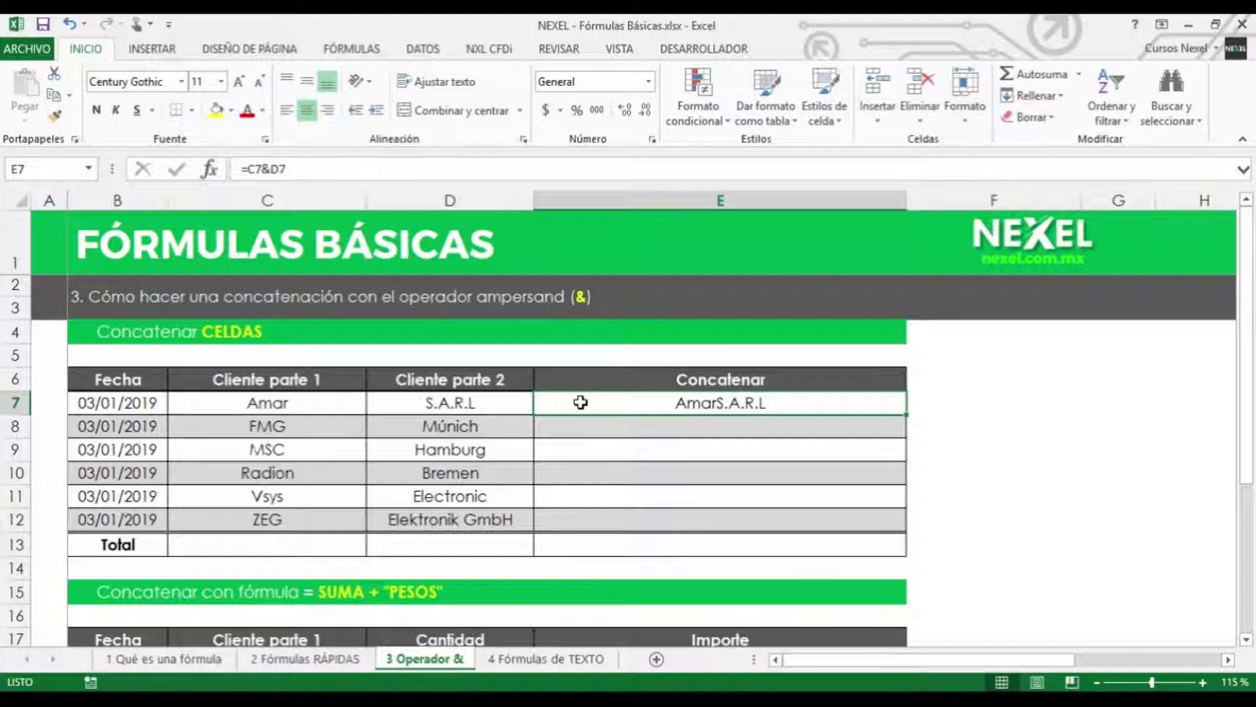
Step: Fill the E7 formula down through E12 with Fill Down, and undo the fill
key(shift+Down)
key(shift+Down)
key(shift+Down)
key(shift+Down)
key(shift+Down)
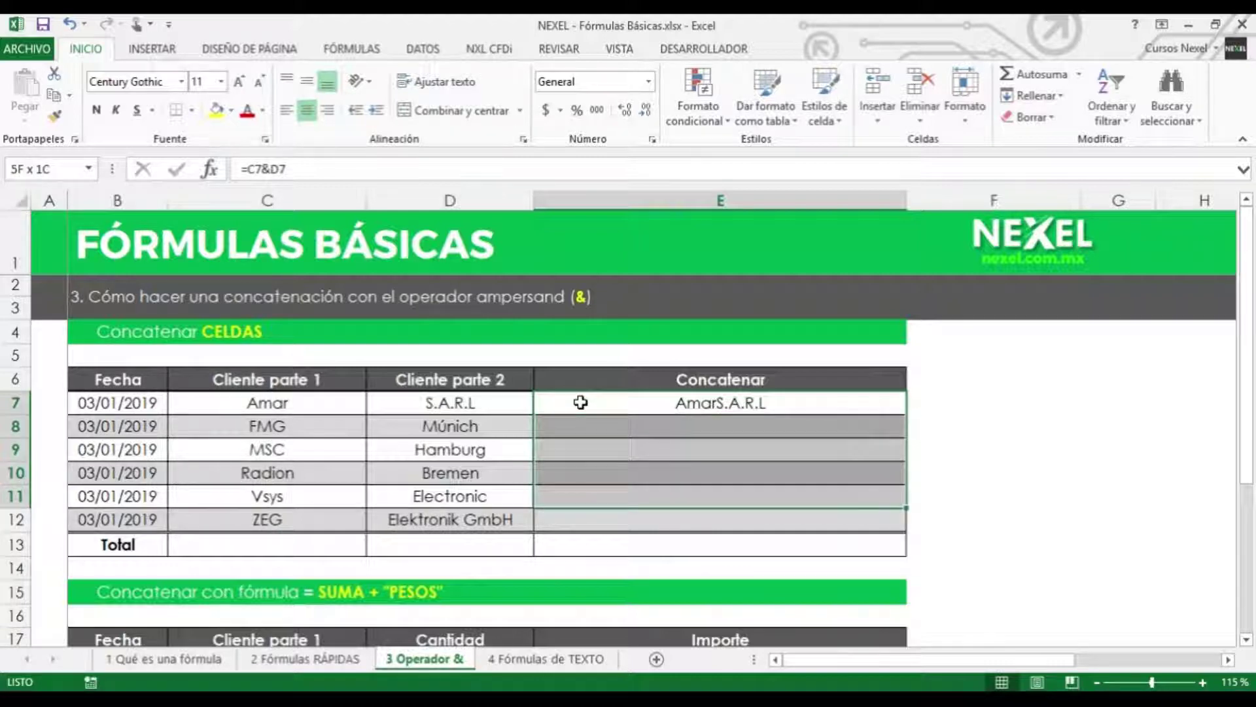
key(ctrl+j)
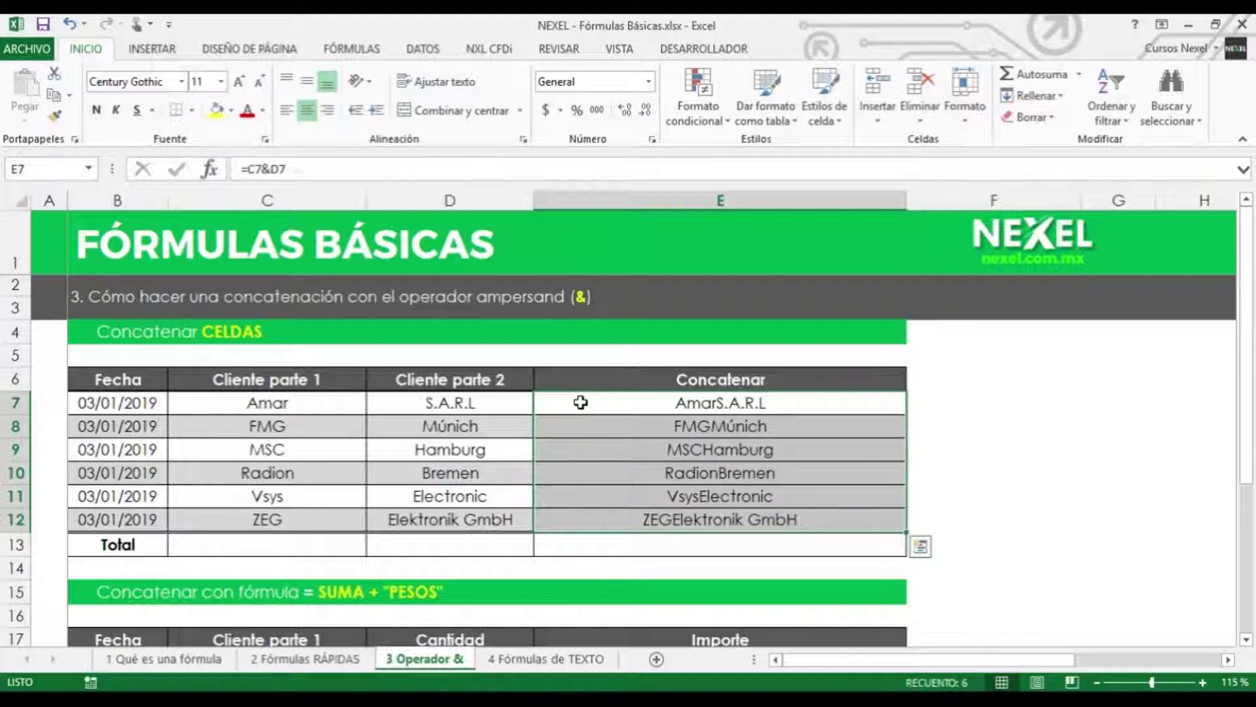
click(581, 402)
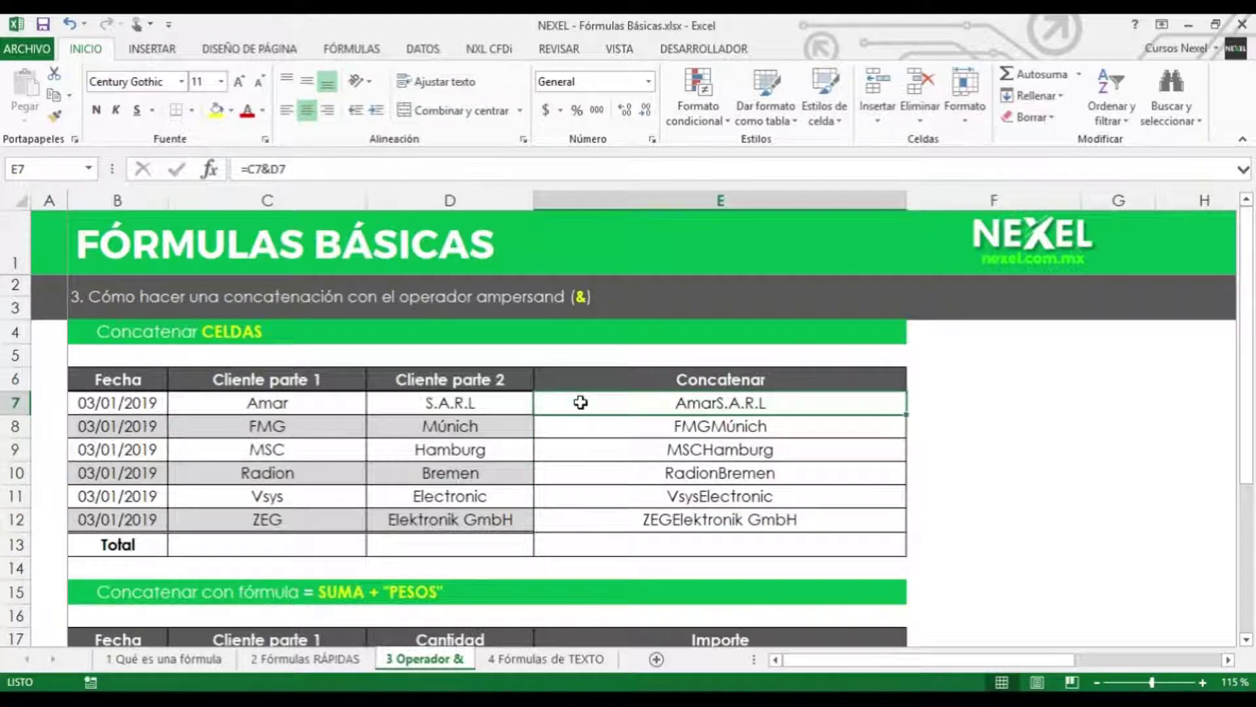
key(ctrl+z)
Step: Extend the E7 formula with the fill handle, once to E12 and once automatically along the table, undoing both fills
click(804, 406)
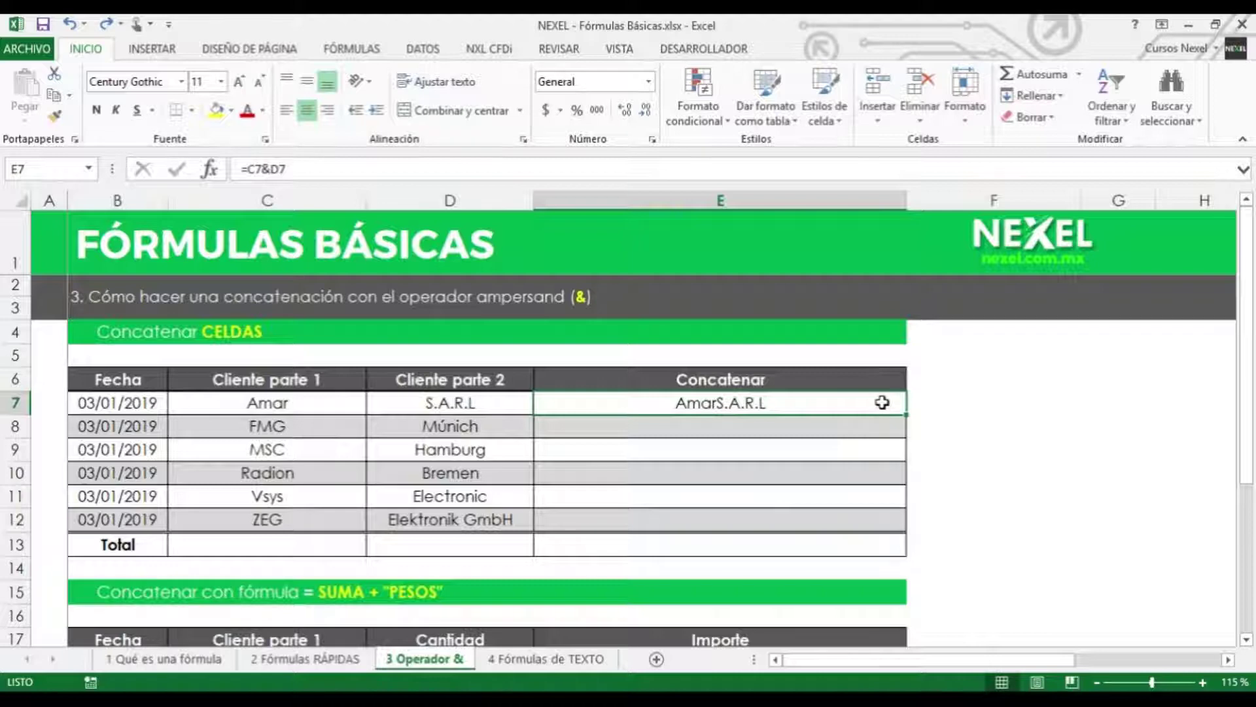
drag(908, 416, 903, 528)
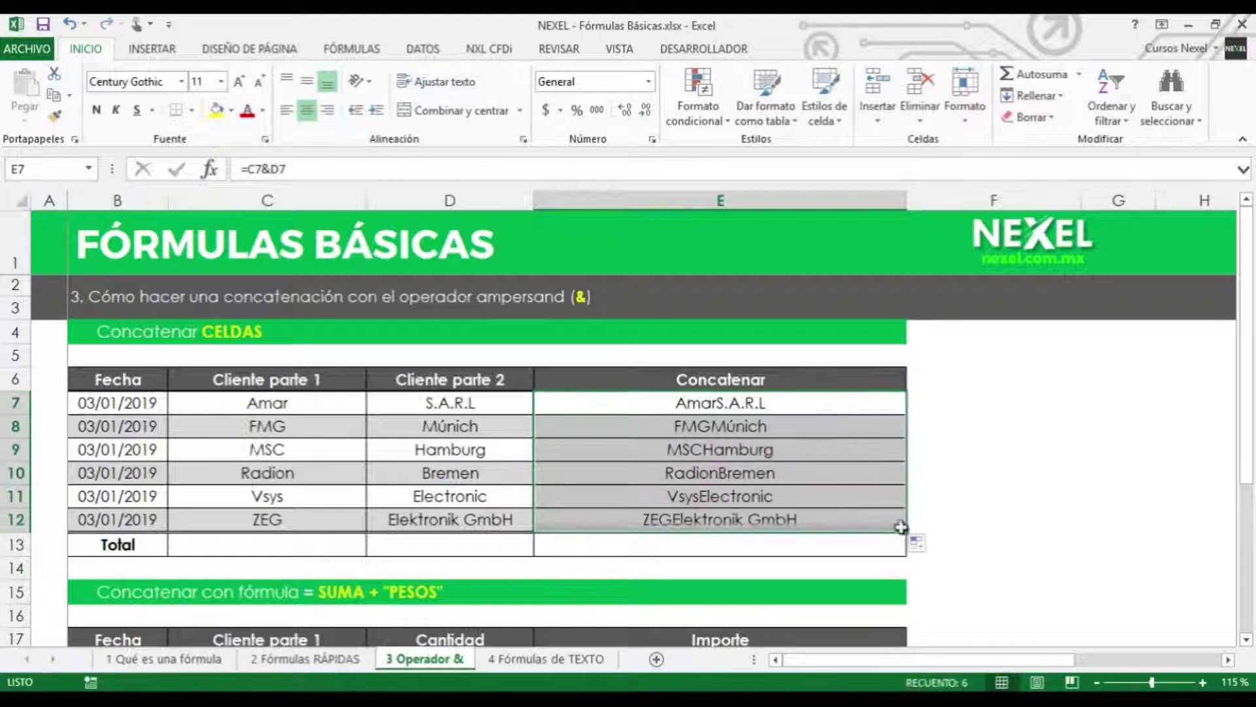
key(ctrl+z)
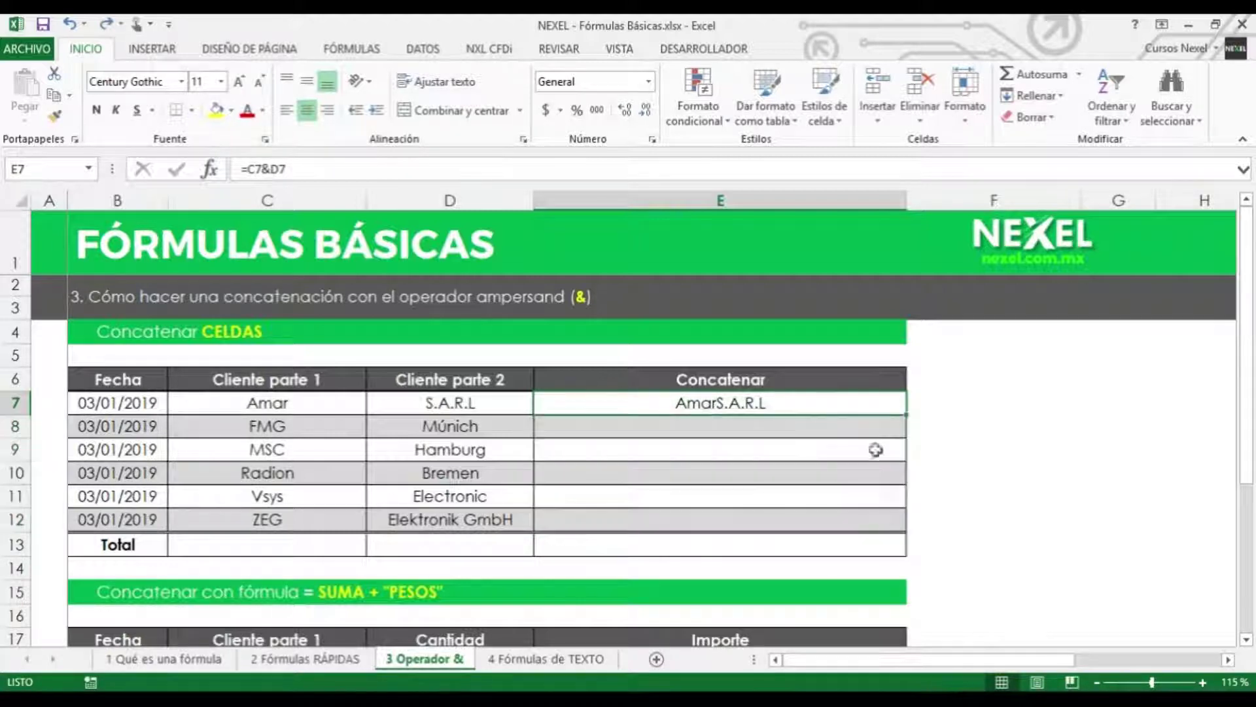
double_click(906, 413)
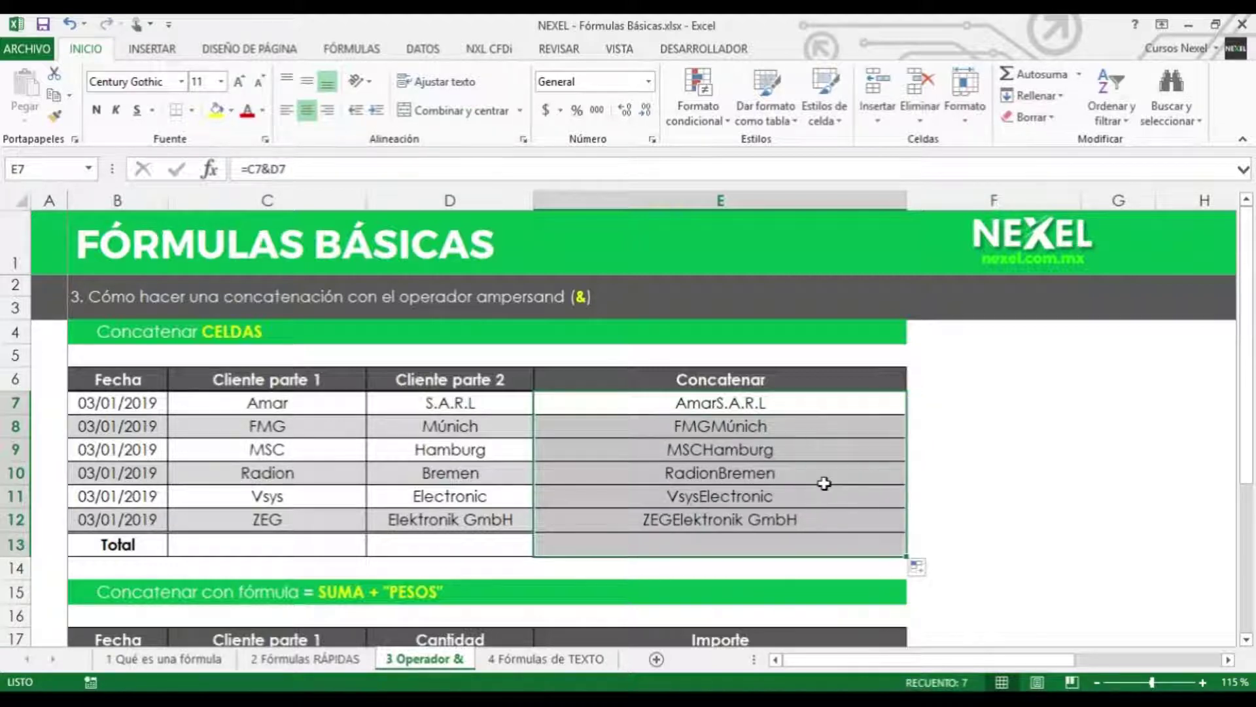
key(ctrl+z)
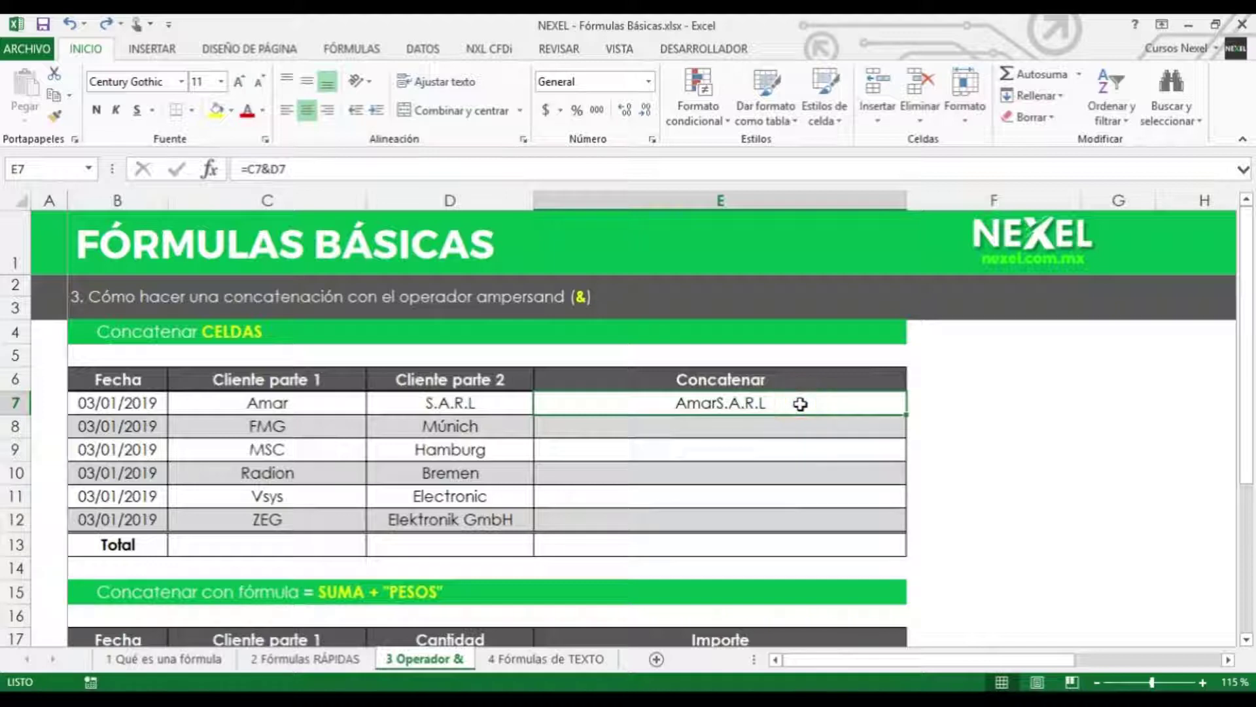
Step: Copy the E7 formula into E8:E12 and clear the pasted cells
key(ctrl+c)
drag(794, 424, 809, 534)
key(ctrl+v)
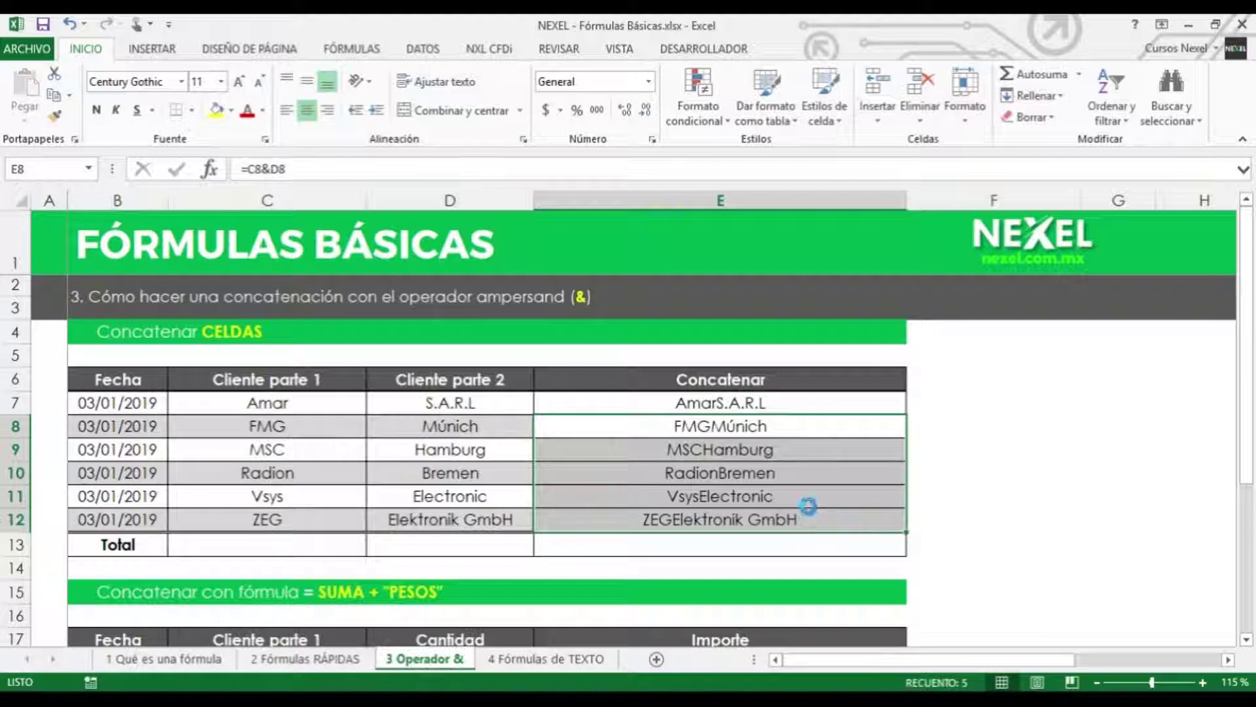
key(Delete)
key(Escape)
Step: Fill the formula down over E7:E12 and again automatically with E7's fill handle, undoing each attempt
click(797, 400)
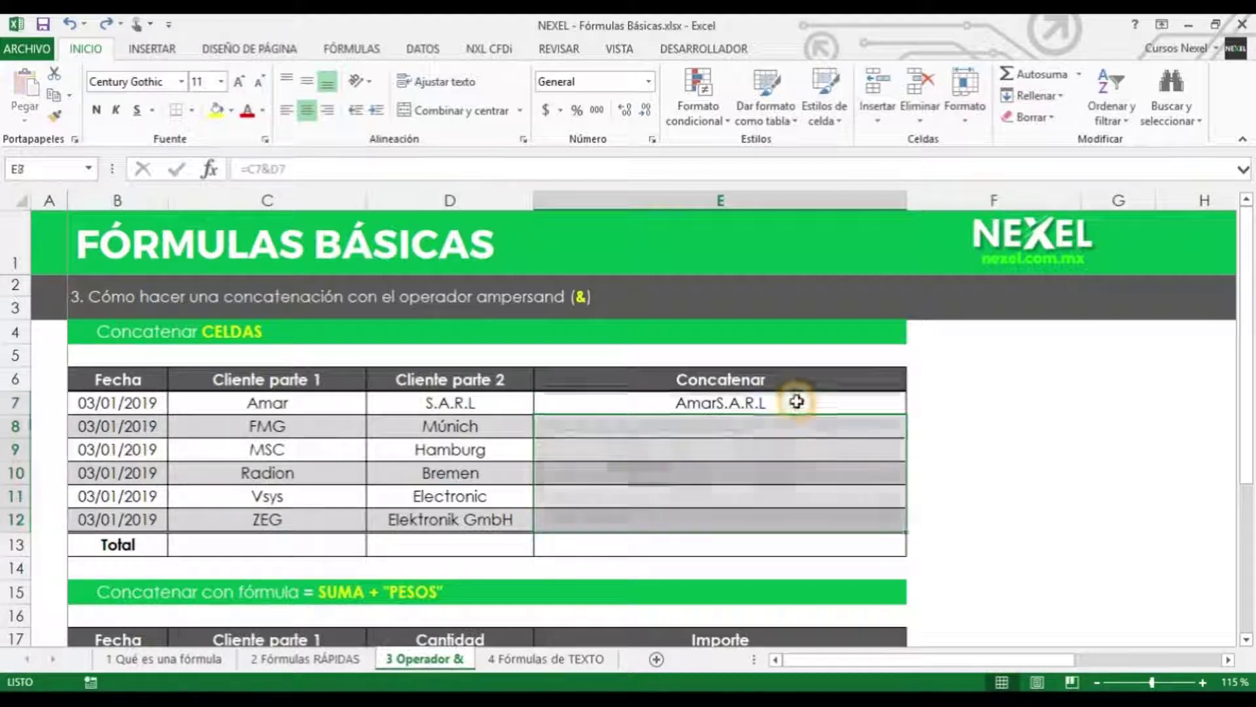
drag(786, 458, 785, 523)
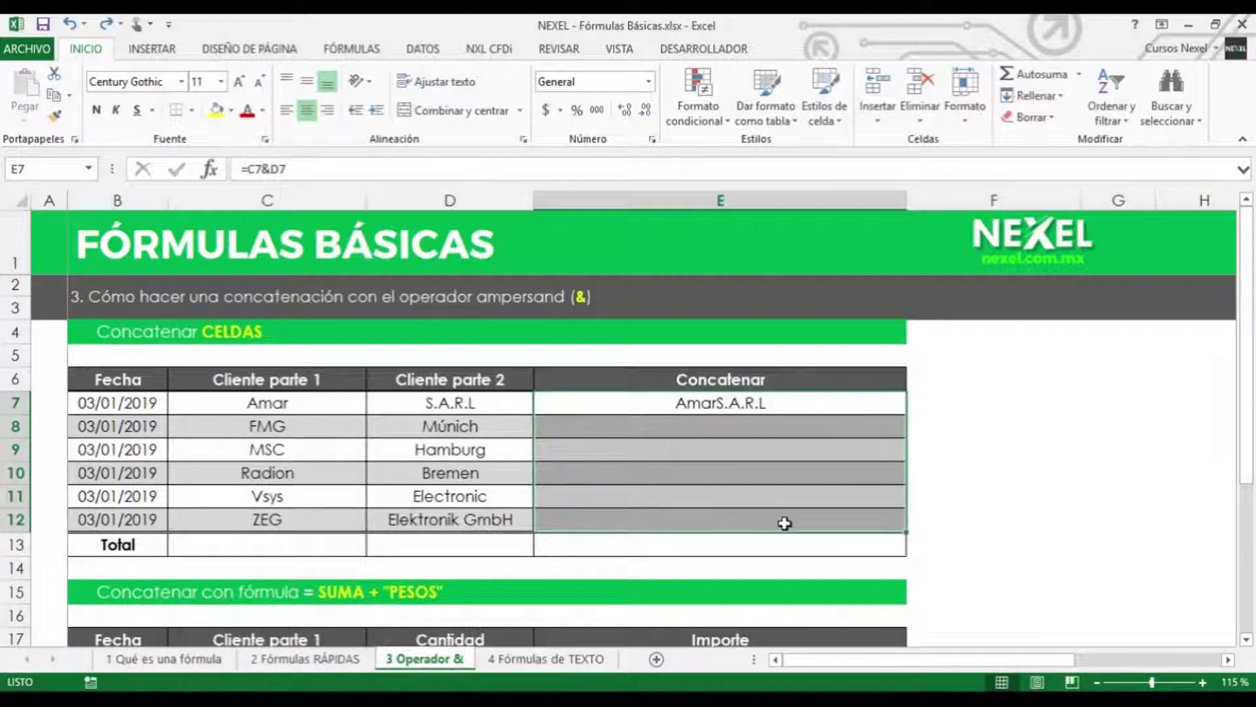
key(ctrl+j)
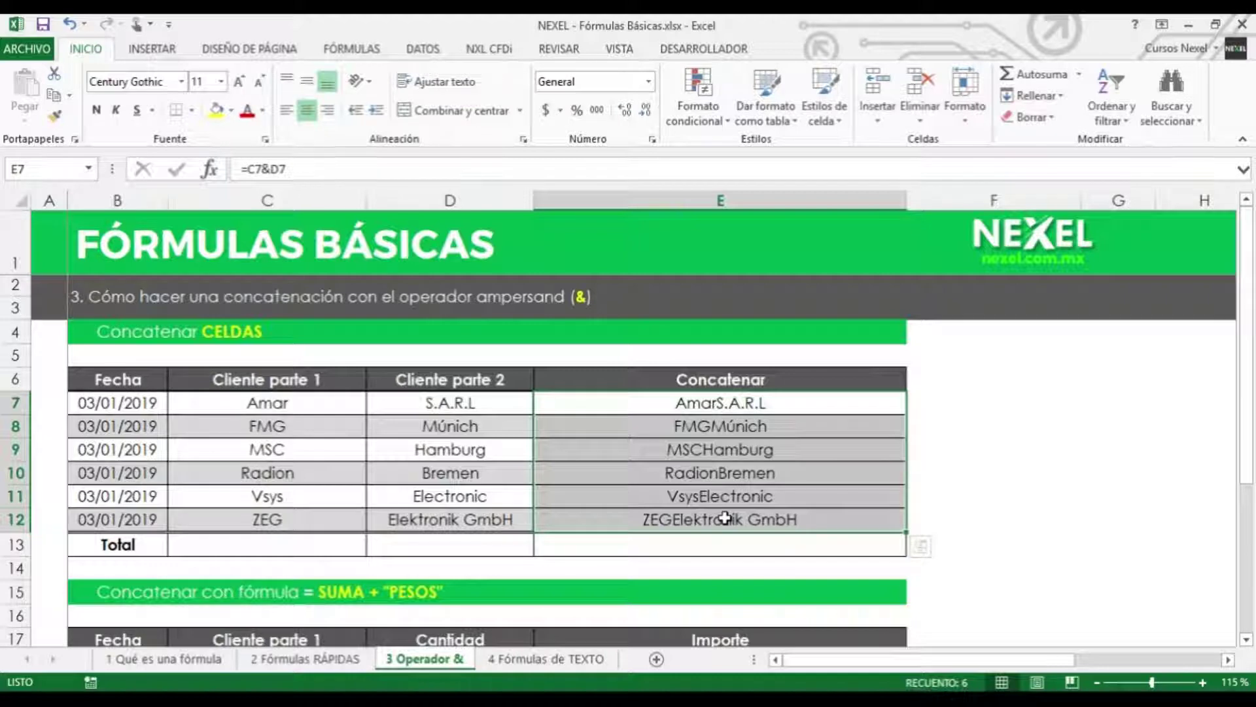
key(ctrl+z)
mouse_move(908, 418)
mouse_down()
mouse_move(886, 493)
mouse_move(907, 416)
mouse_up()
double_click(908, 415)
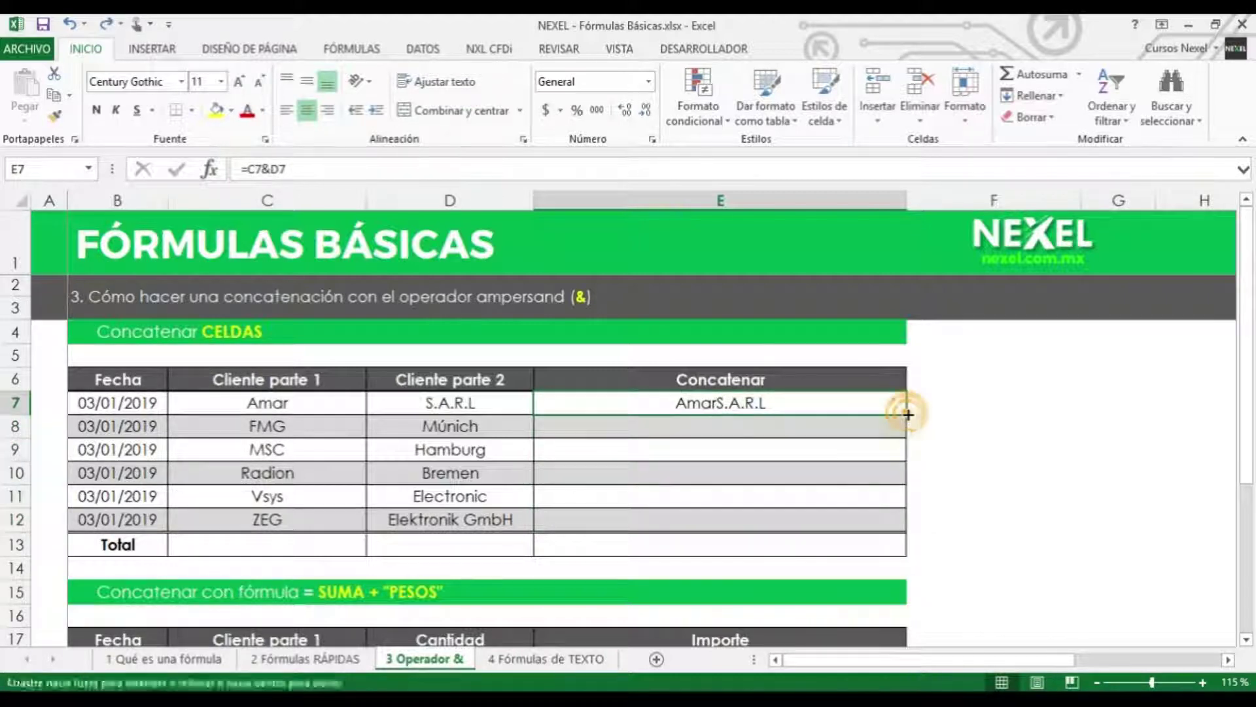
key(ctrl+z)
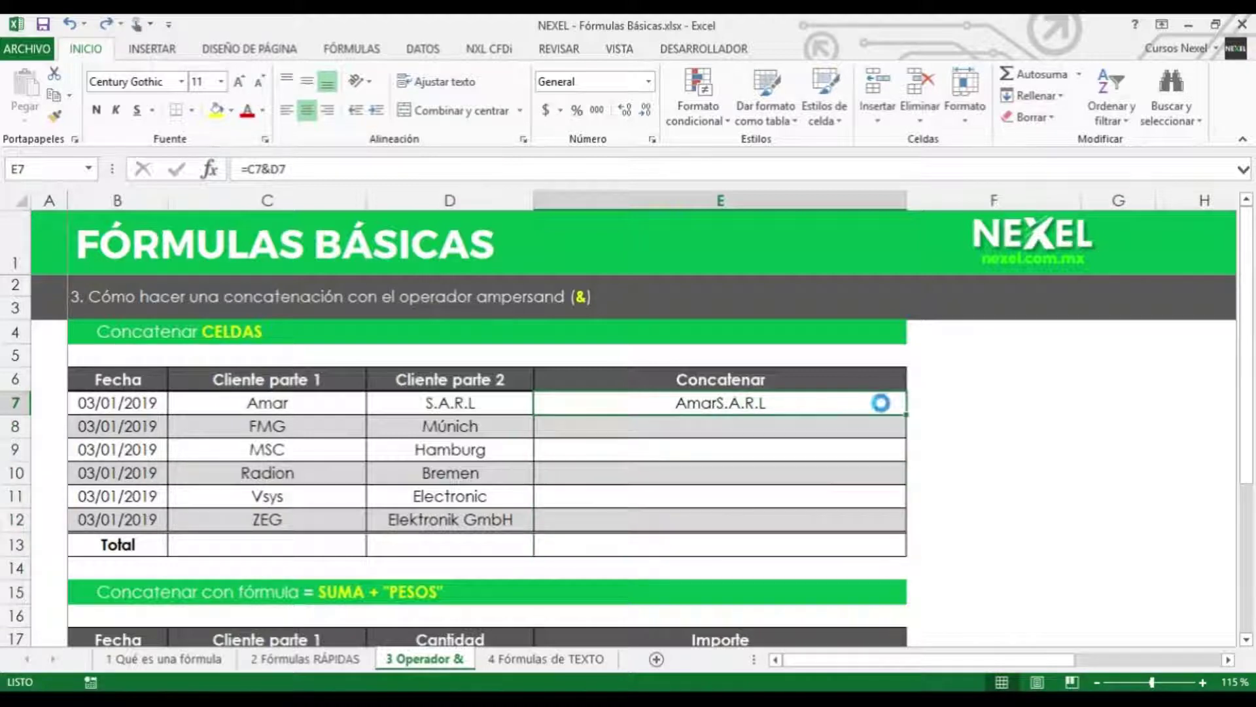
Step: Repeat the Fill Down of the concatenation formula over E7:E12 two times, undoing each one
drag(881, 402, 888, 515)
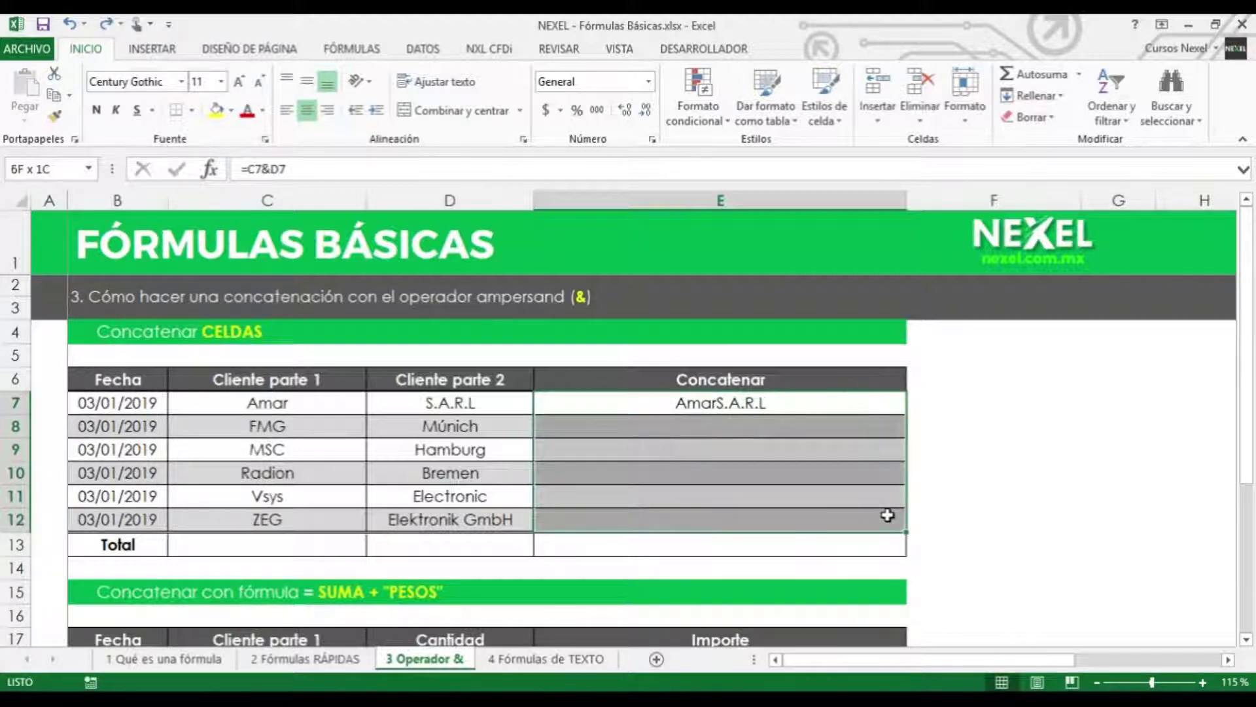
key(ctrl+j)
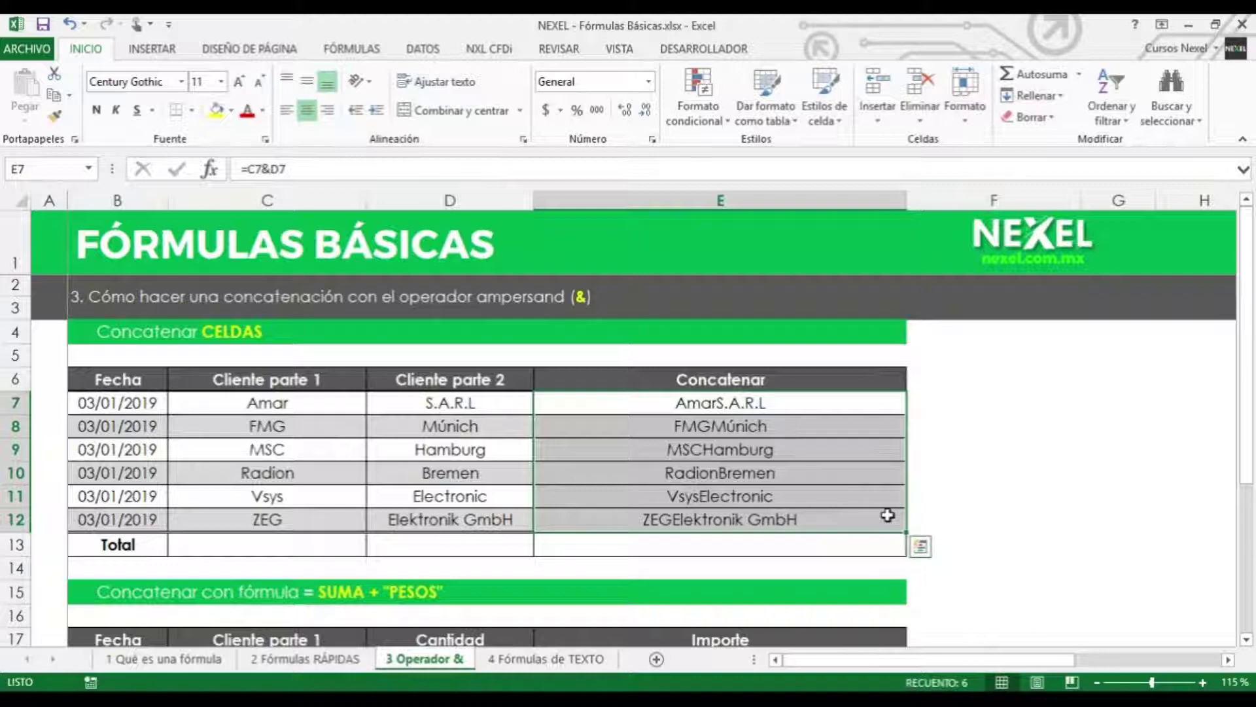
key(ctrl+z)
click(829, 406)
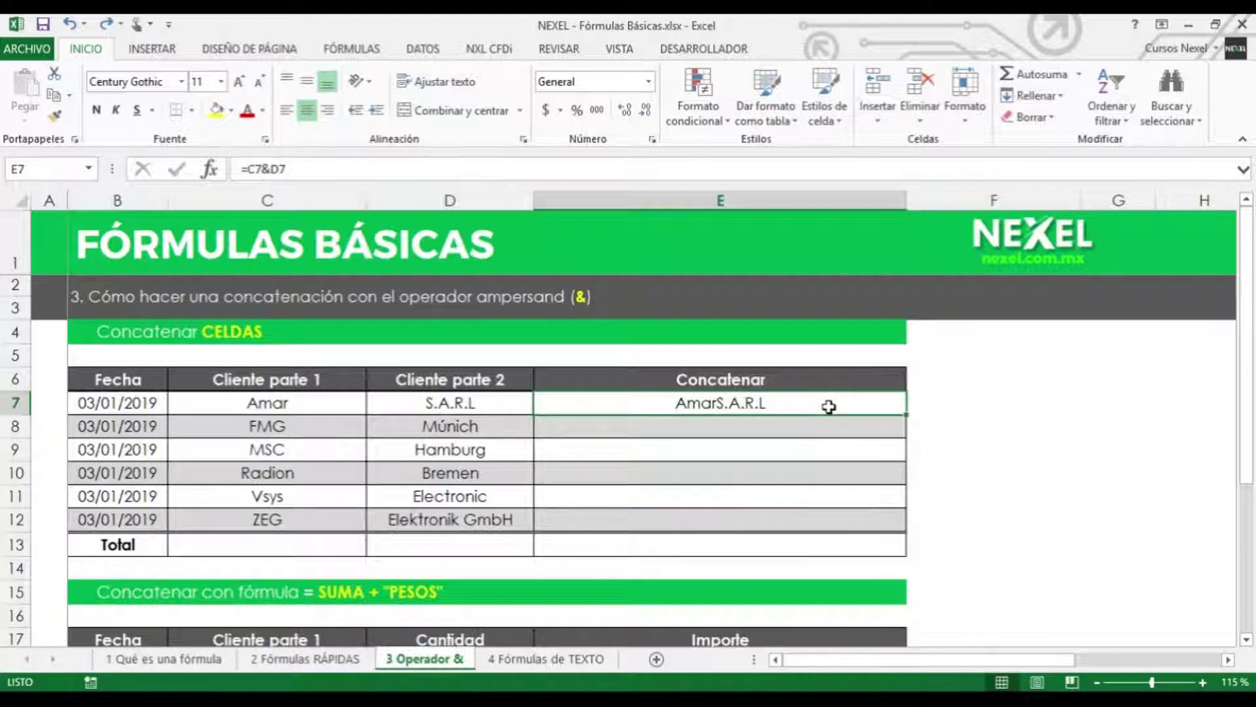
drag(829, 406, 844, 526)
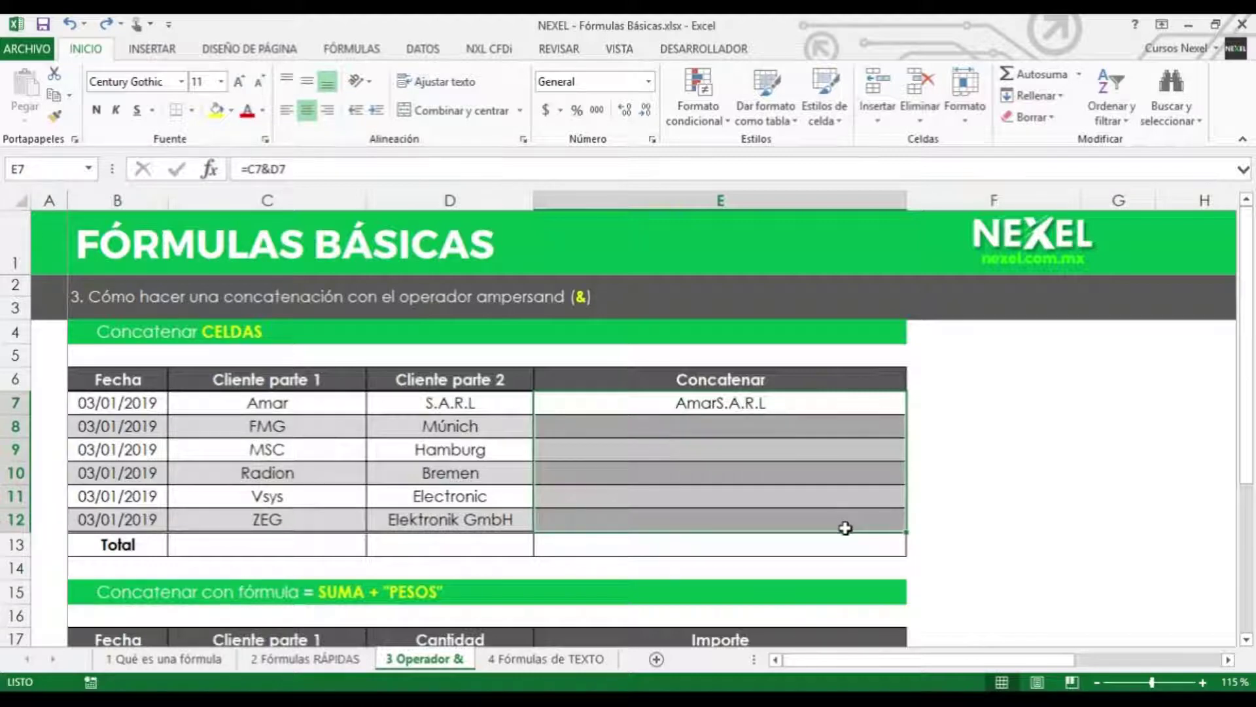
key(ctrl+d)
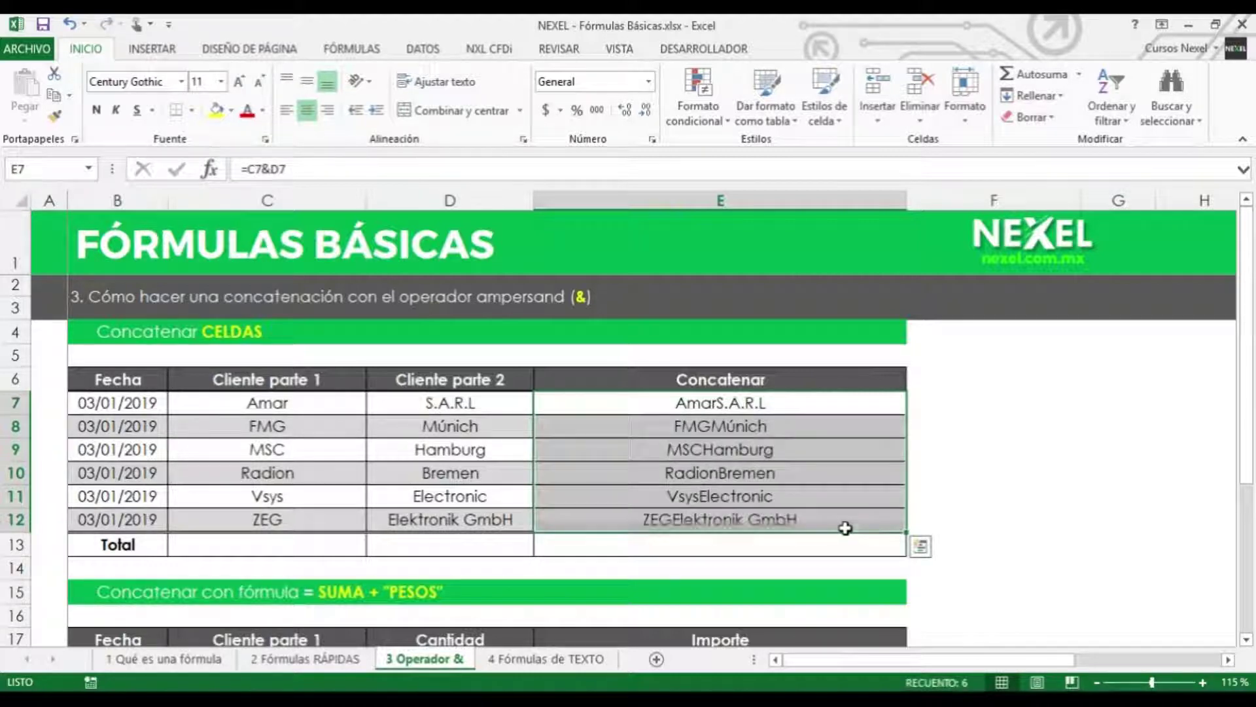
key(ctrl+z)
Step: Auto-fill the E7 formula down the Concatenar column to E13, check the copied formula in E9, and undo the fill
click(783, 402)
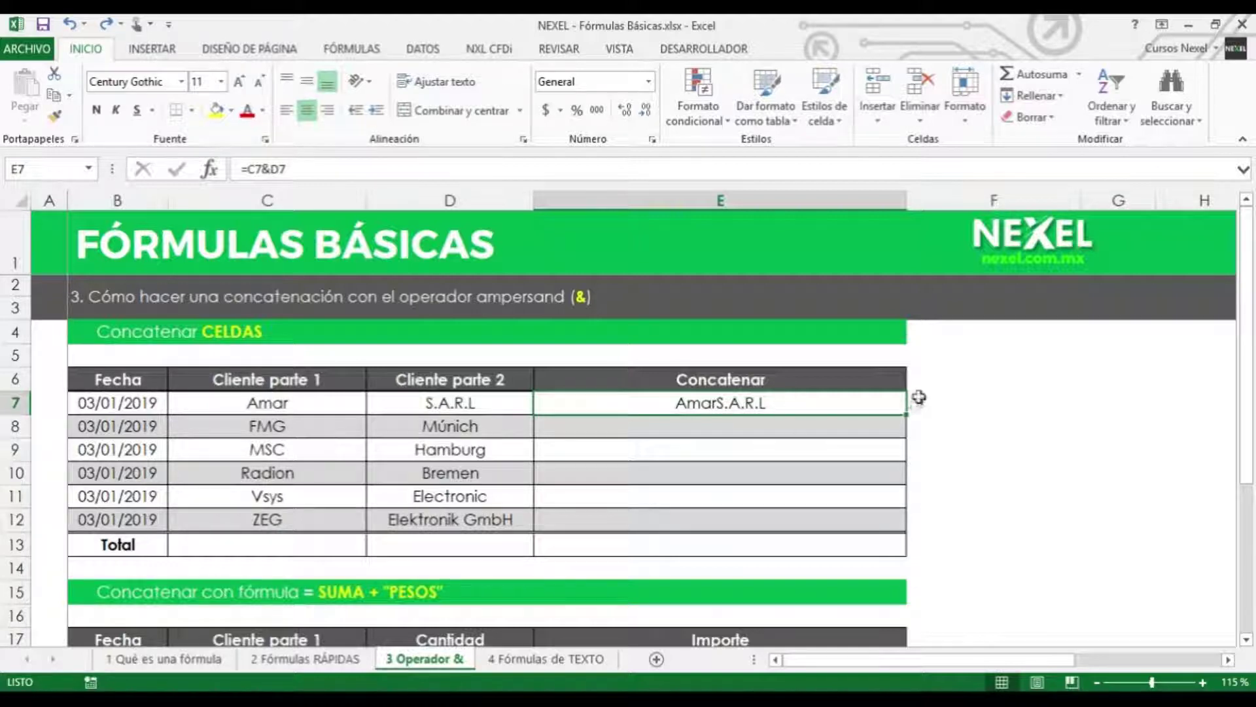
click(909, 417)
click(906, 416)
double_click(906, 417)
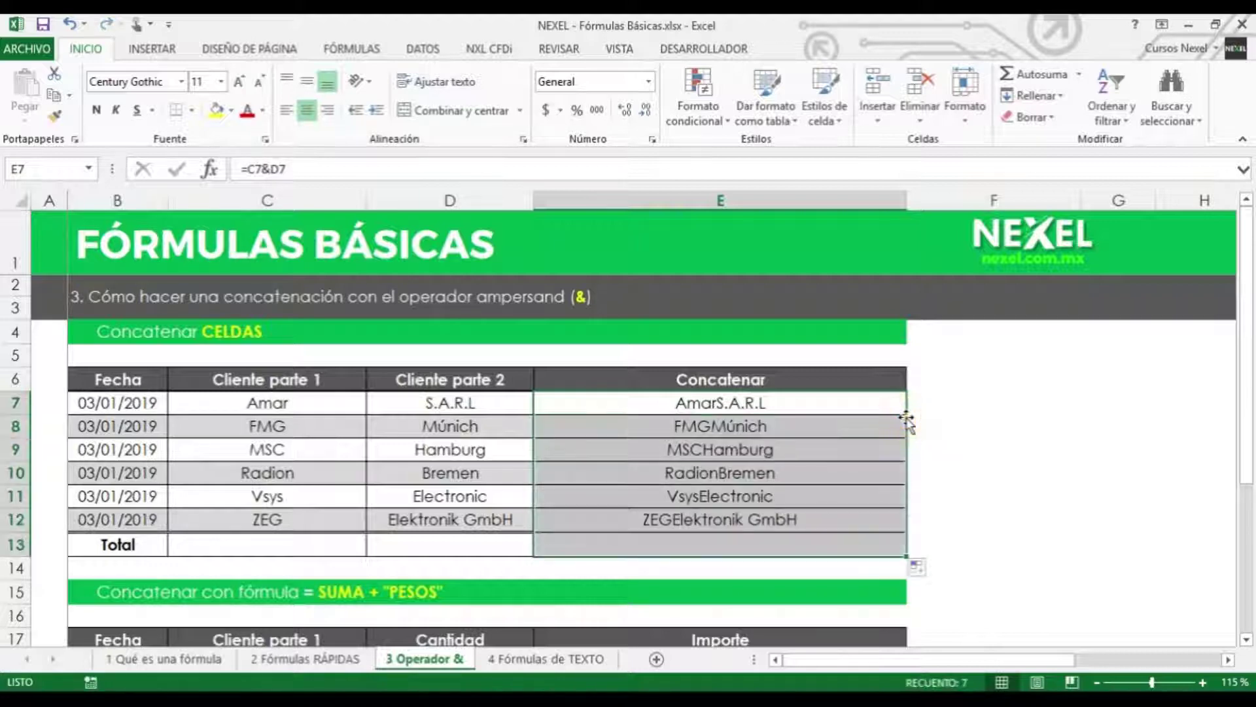
click(788, 446)
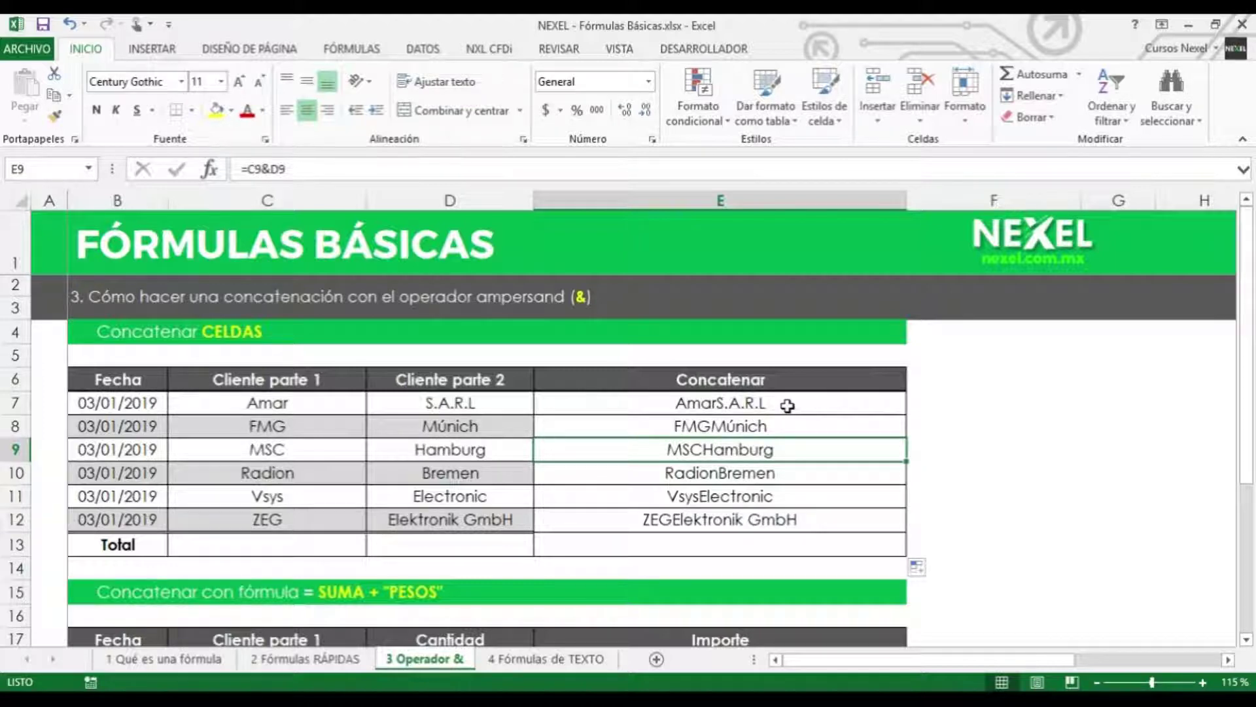
key(ctrl+z)
double_click(743, 404)
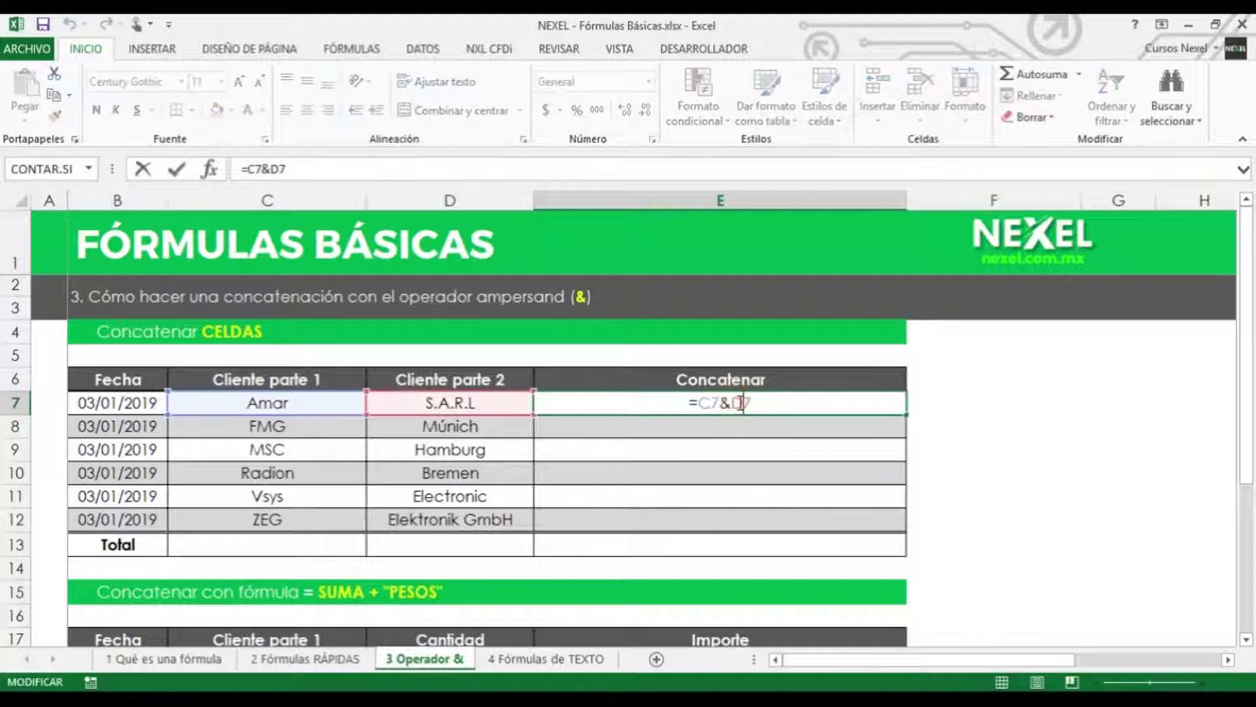
text([)
key(Num_Lock)
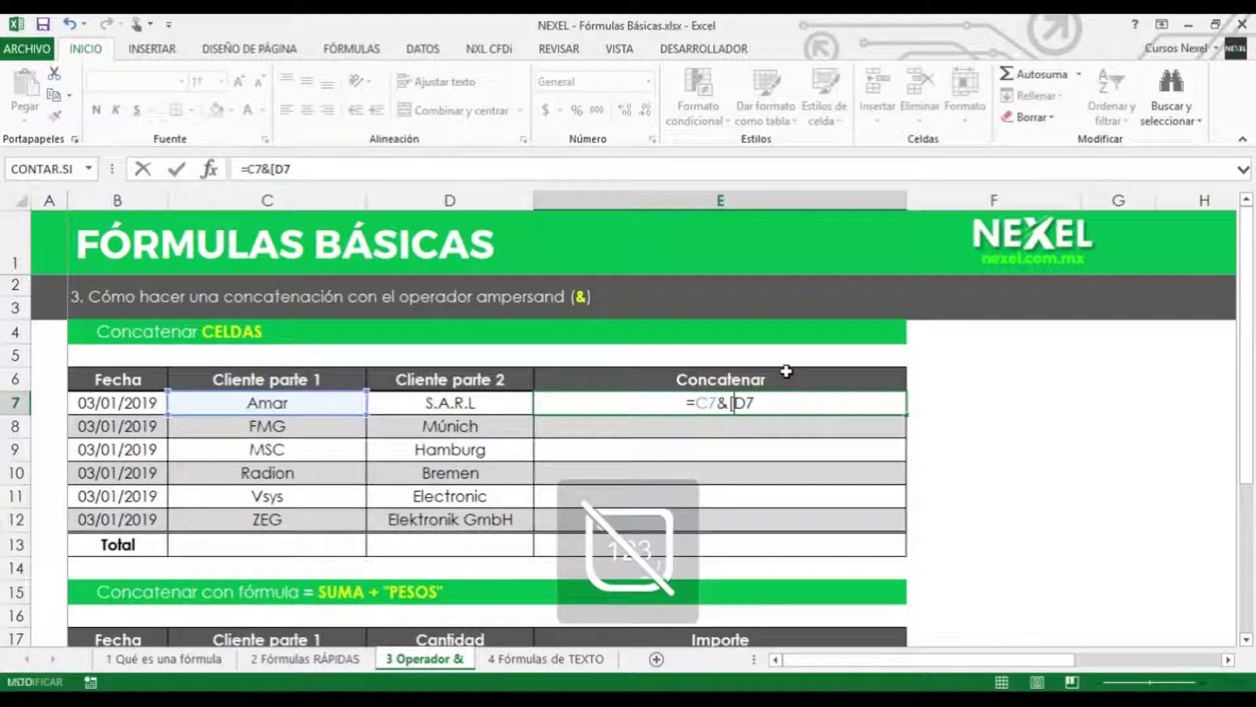
key(Escape)
Step: Change the E7 formula to =C7&" "&D7 so a space separates the two client name parts
click(754, 401)
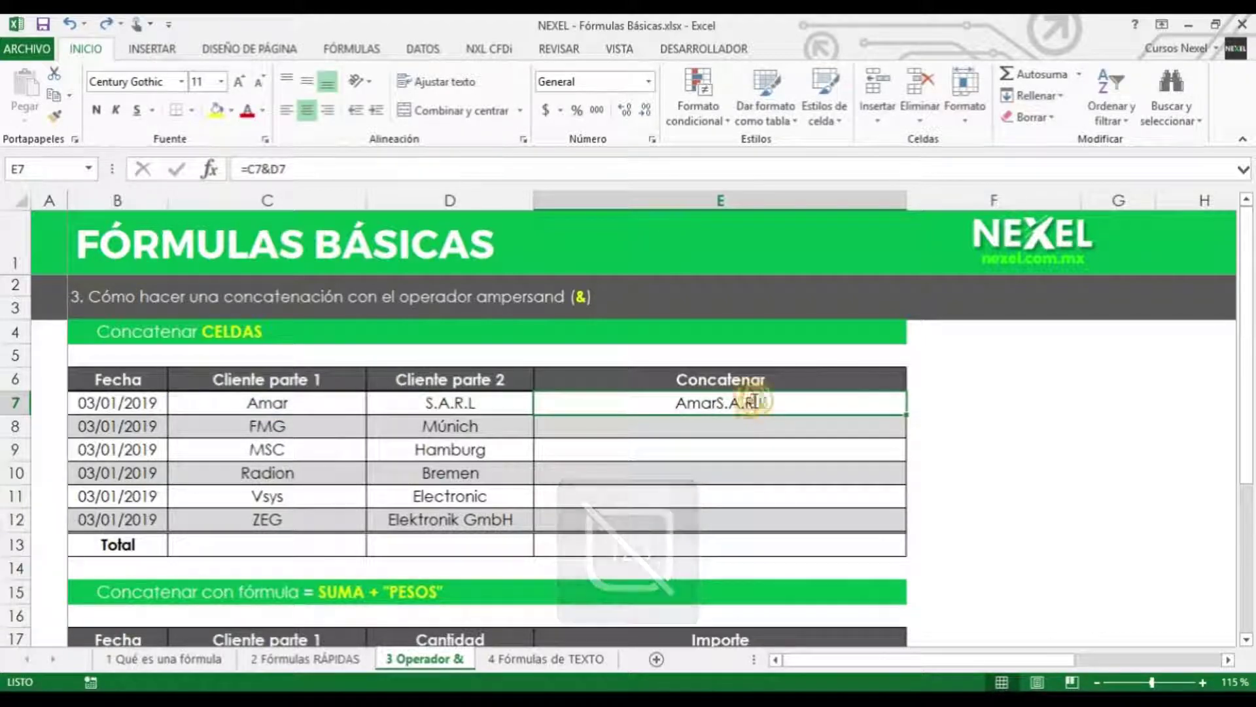
double_click(753, 401)
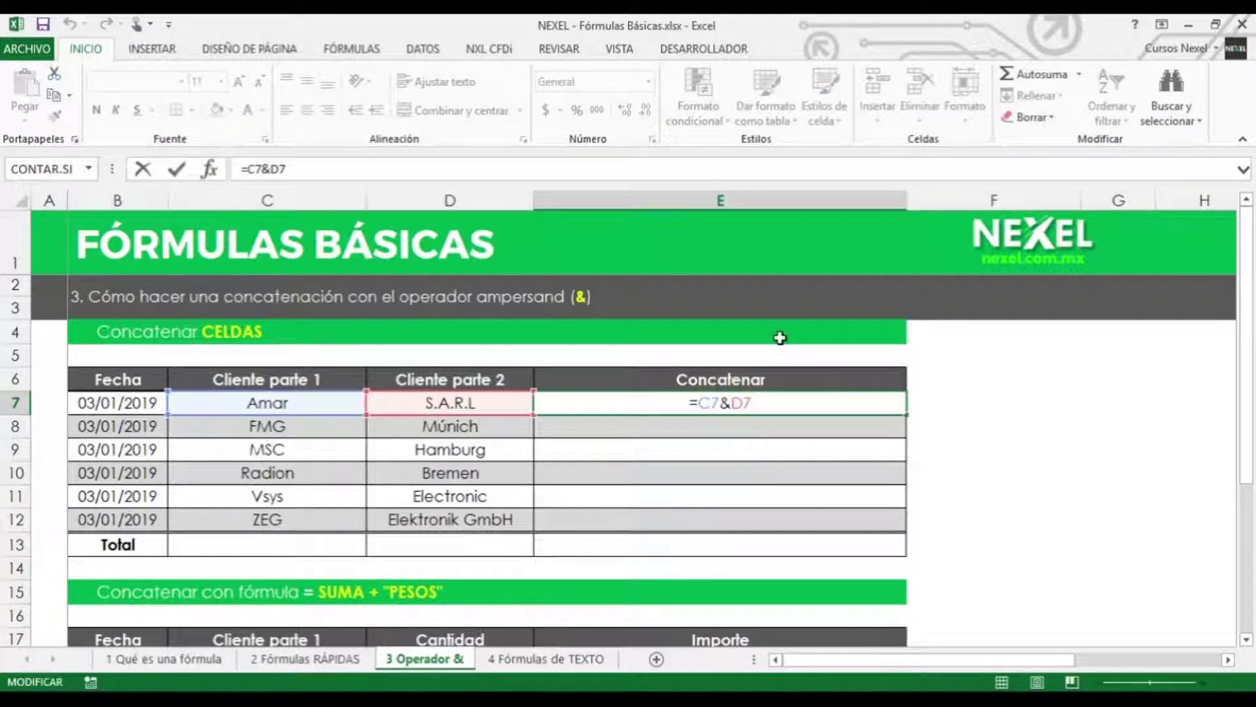
text(" " )
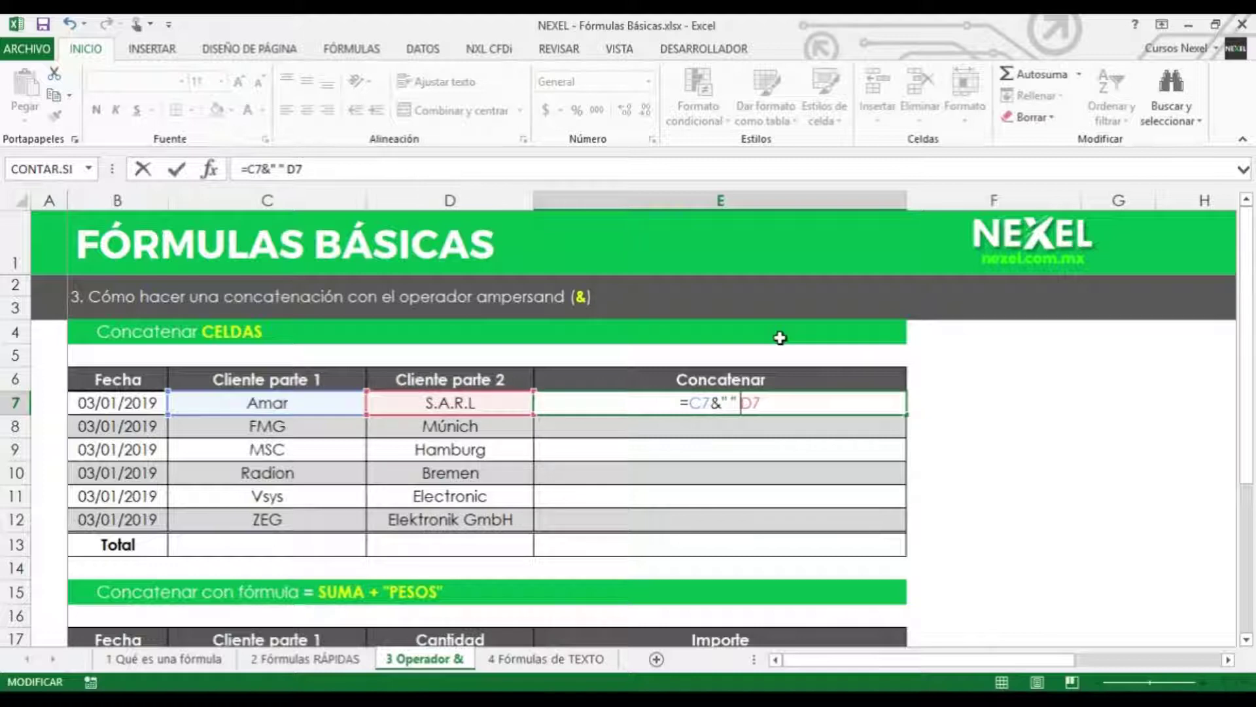
text(&)
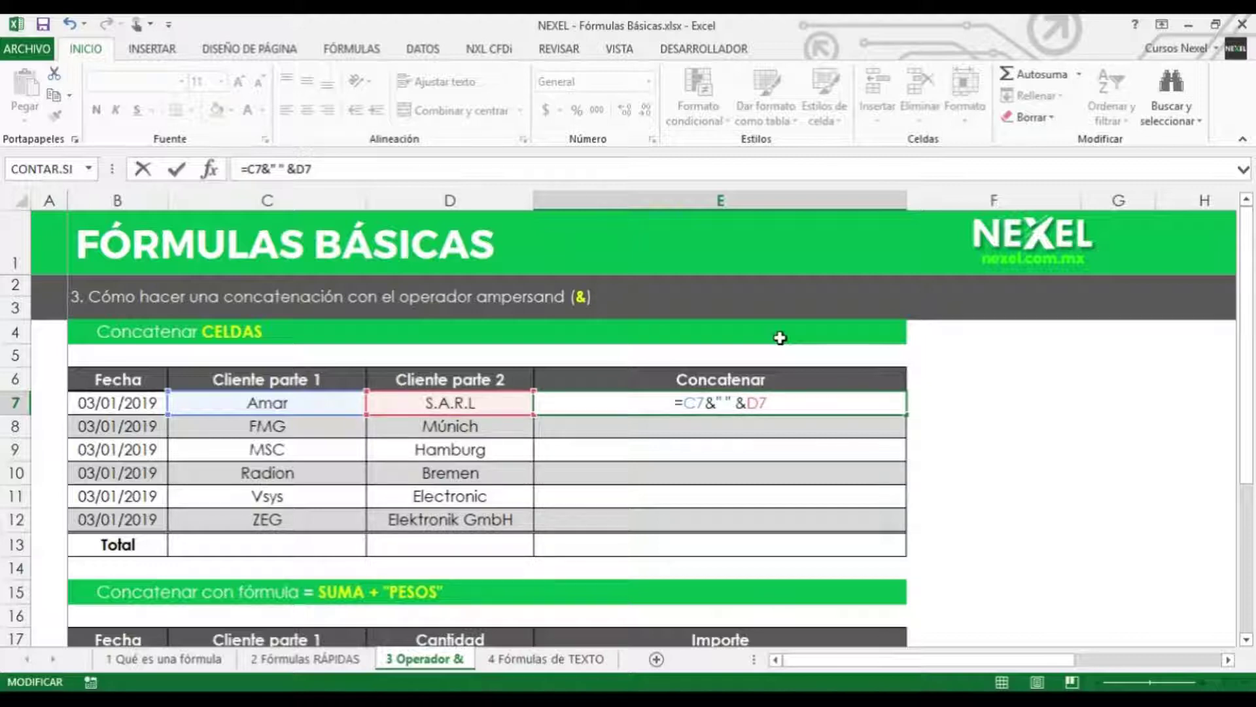
key(Return)
Step: Fill the spaced concatenation formula down over E7:E12 in the Concatenar column
key(Up)
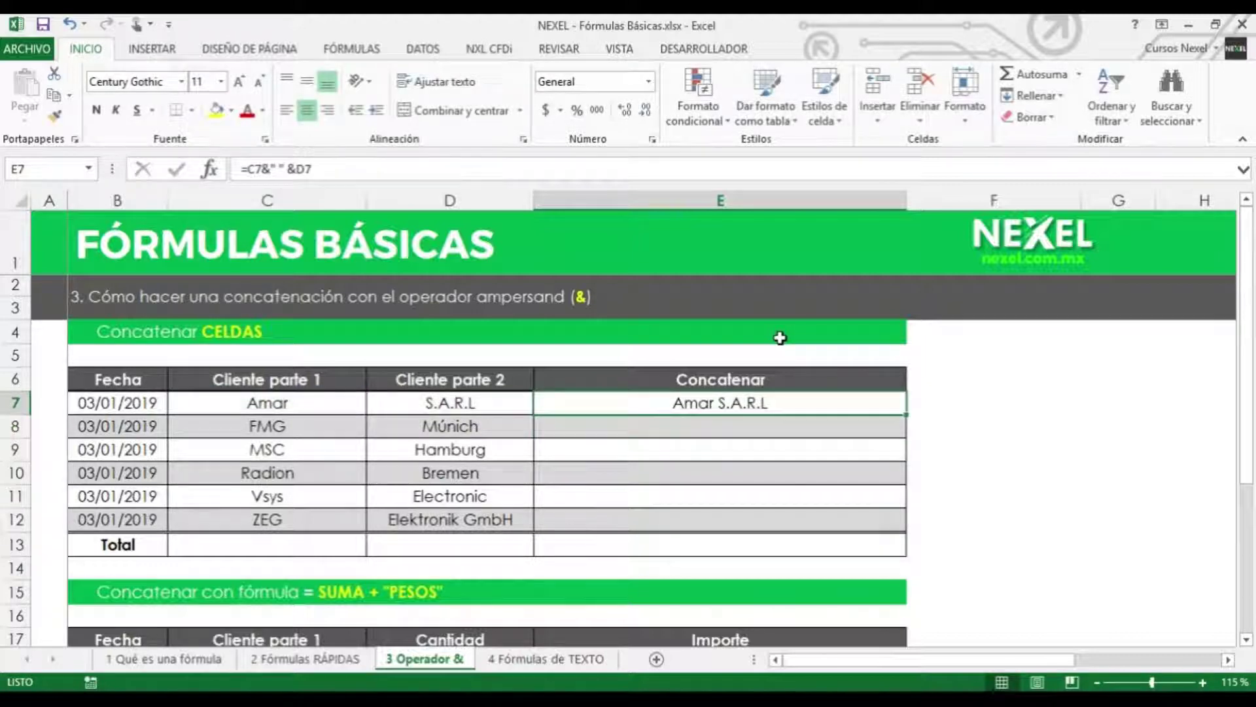
key(shift+Down)
key(shift+Down)
key(shift+Down)
key(shift+Down)
key(shift+Down)
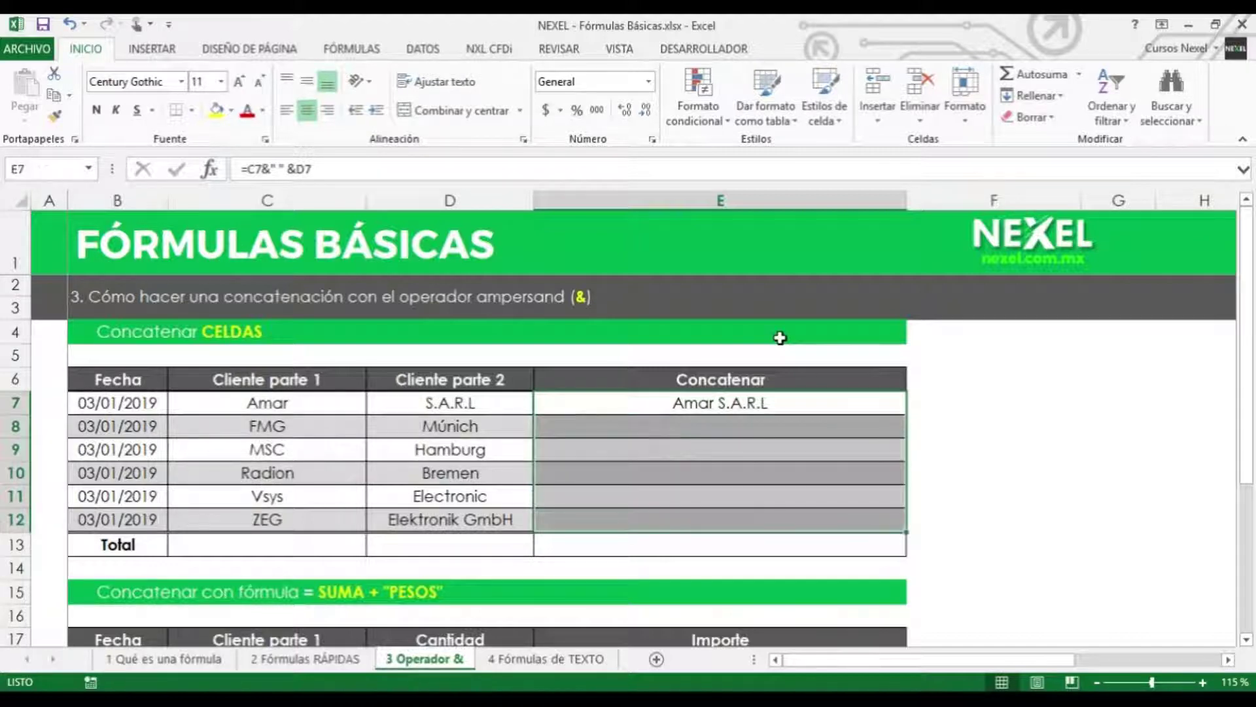
key(ctrl+j)
key(Up)
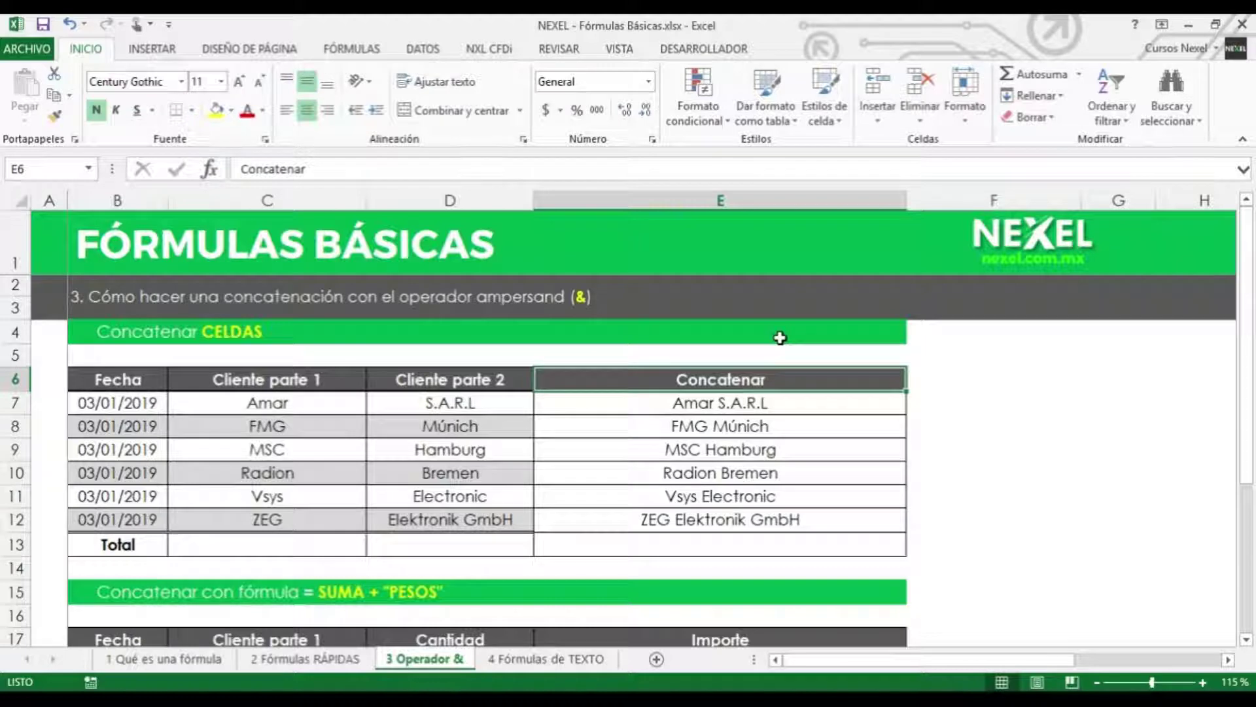
Step: Total the Importe amounts in E24 with an automatic sum, =SUMA(E18:E23)
scroll(800, 394, down, 3)
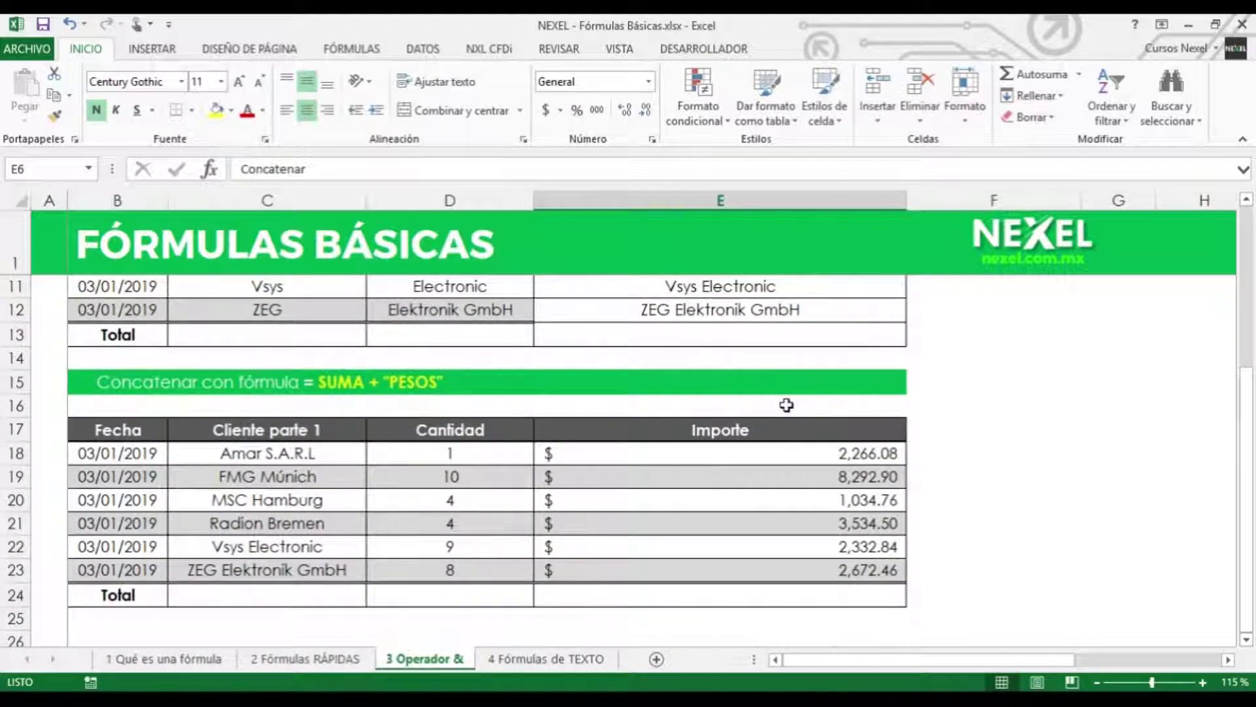
drag(786, 453, 802, 566)
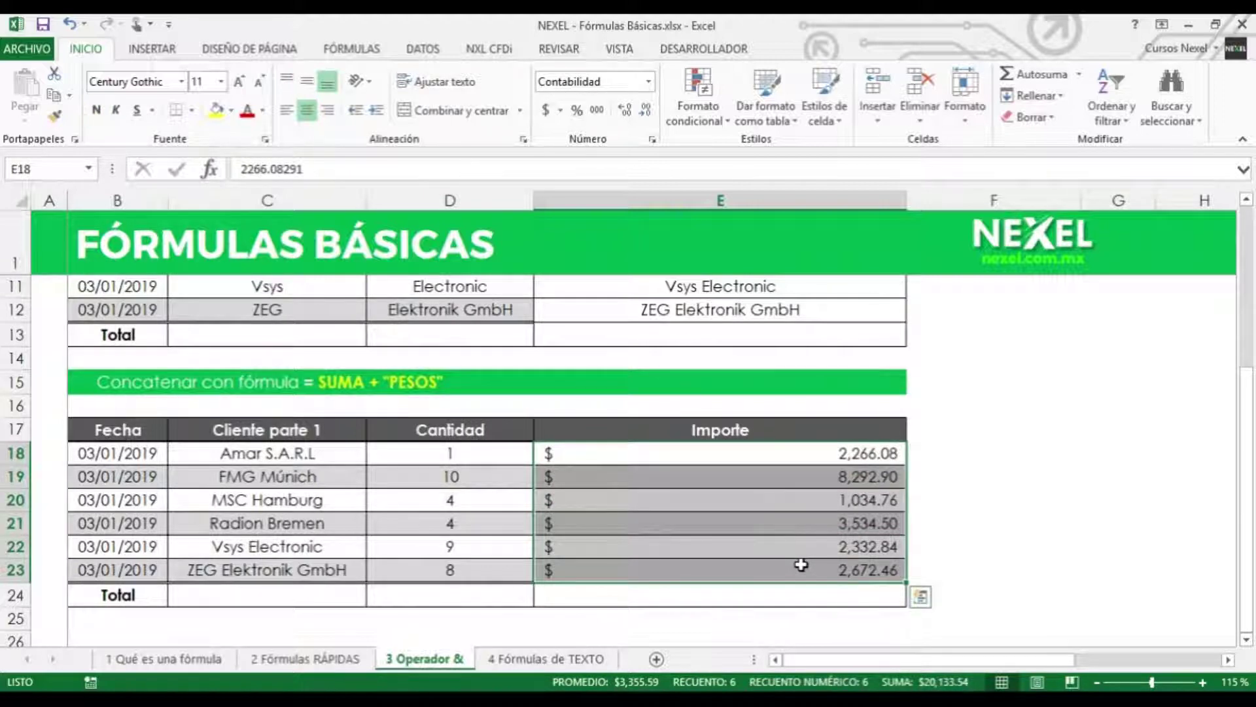
click(818, 592)
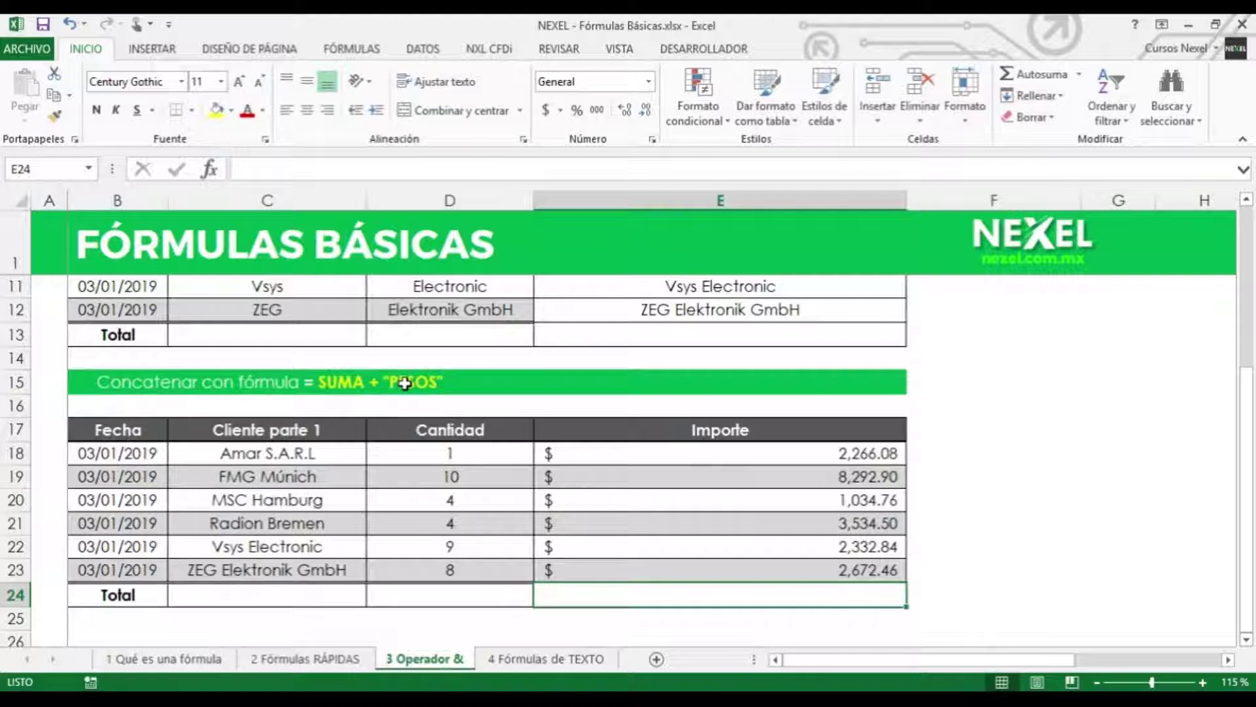
key(alt+equal)
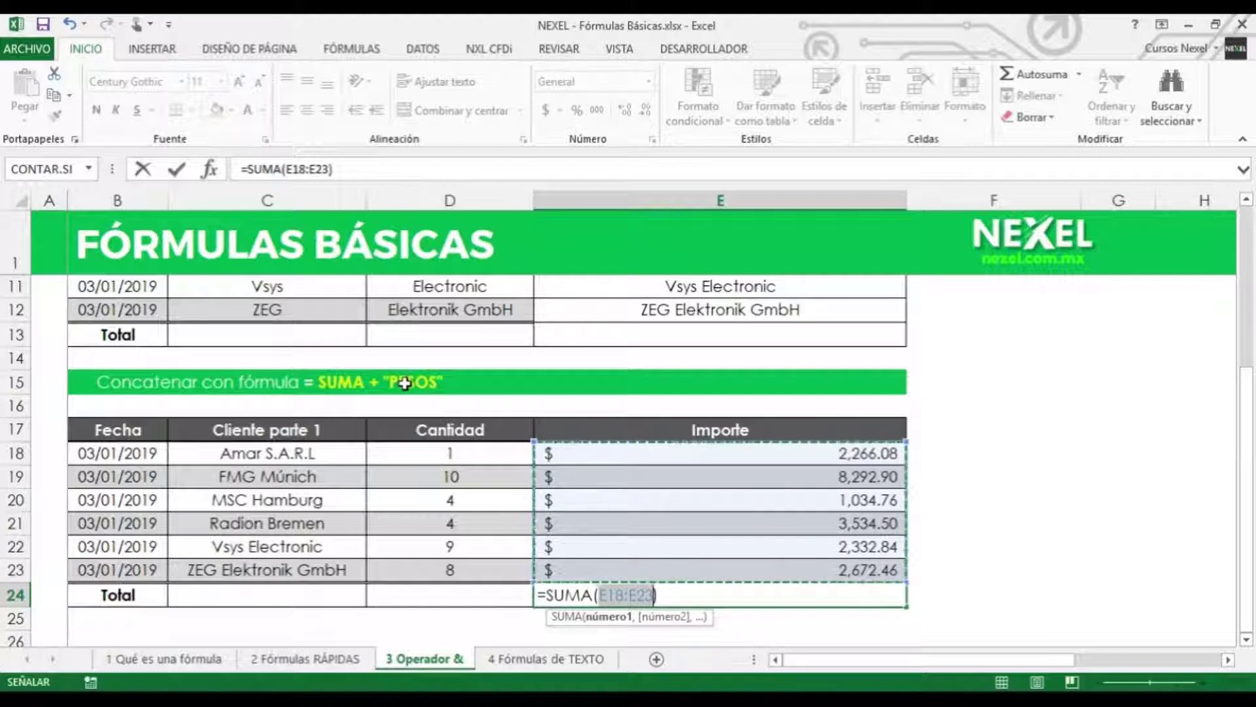
key(Return)
Step: Append & " pesos" to the sum formula in E24 and centre the cell
key(Up)
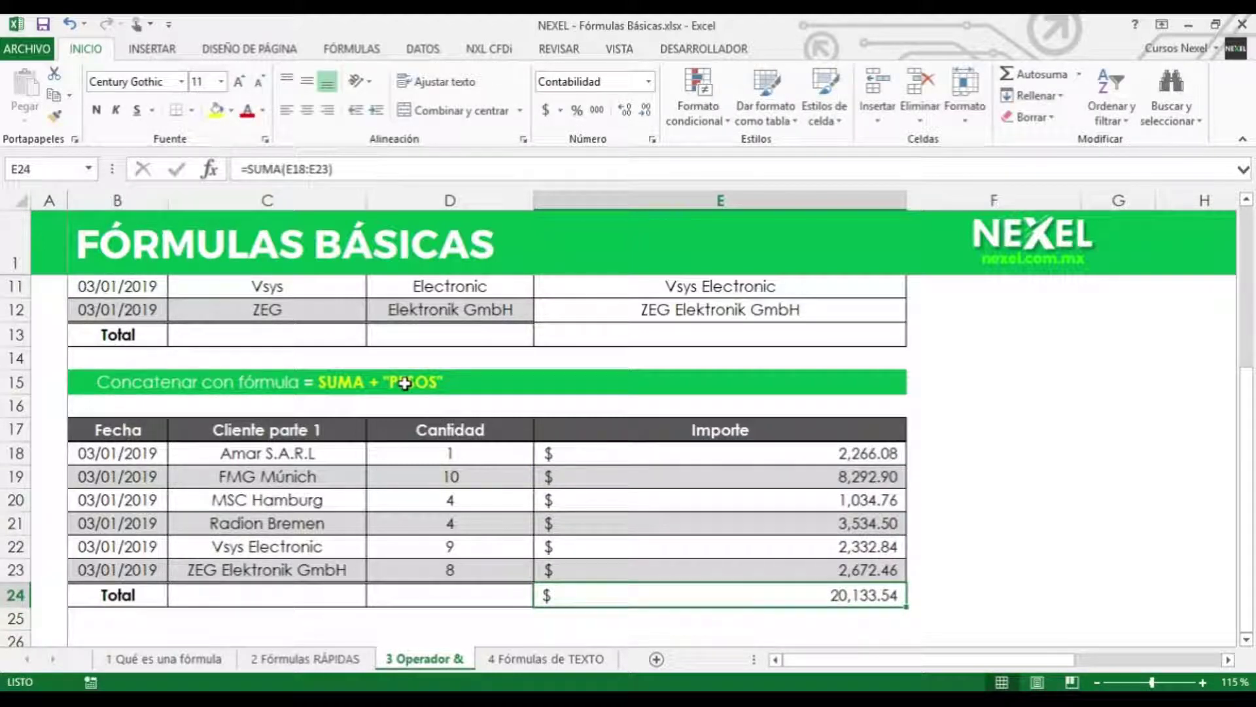
key(F2)
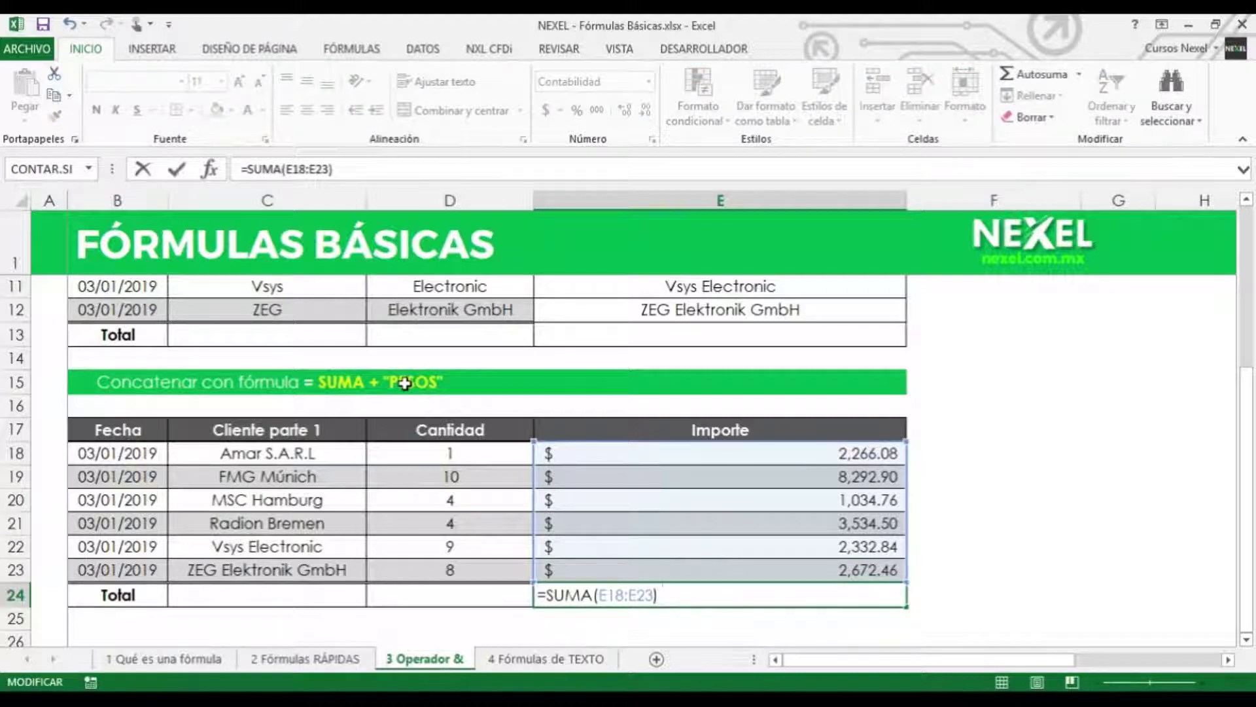
text(& " PESO)
key(BackSpace)
key(BackSpace)
key(BackSpace)
key(BackSpace)
text(pesos)
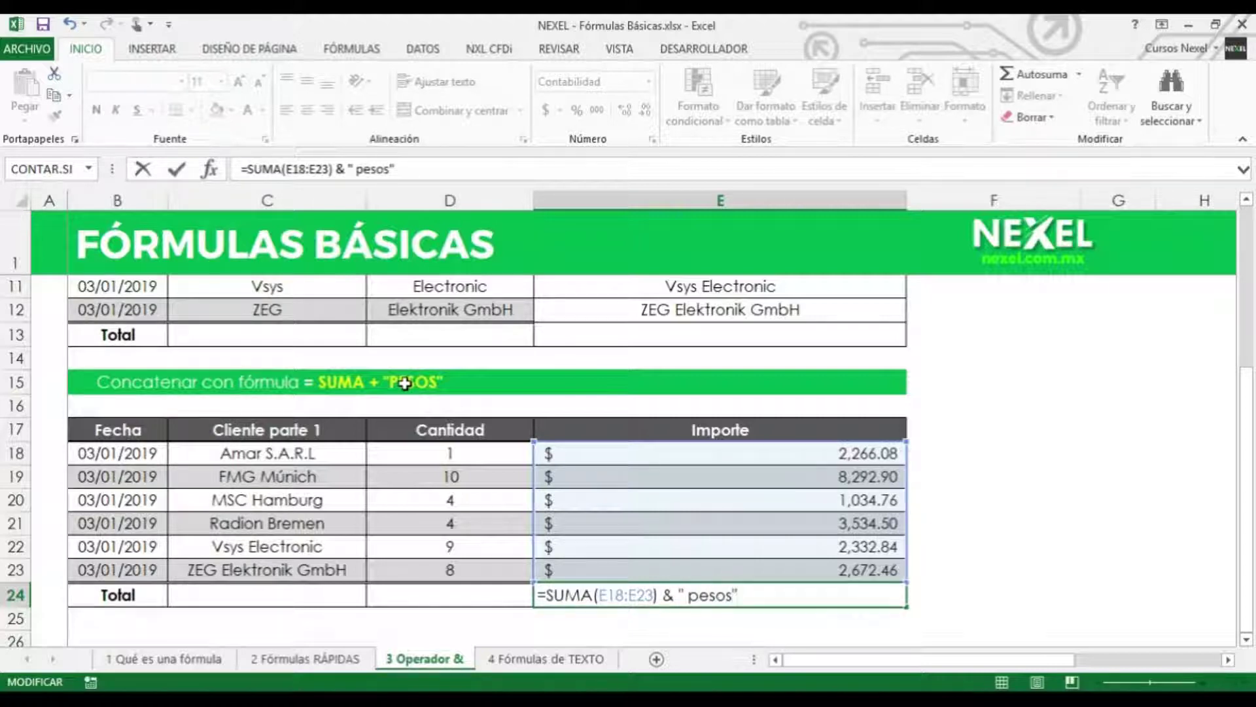
click(686, 595)
click(738, 592)
key(ctrl+Return)
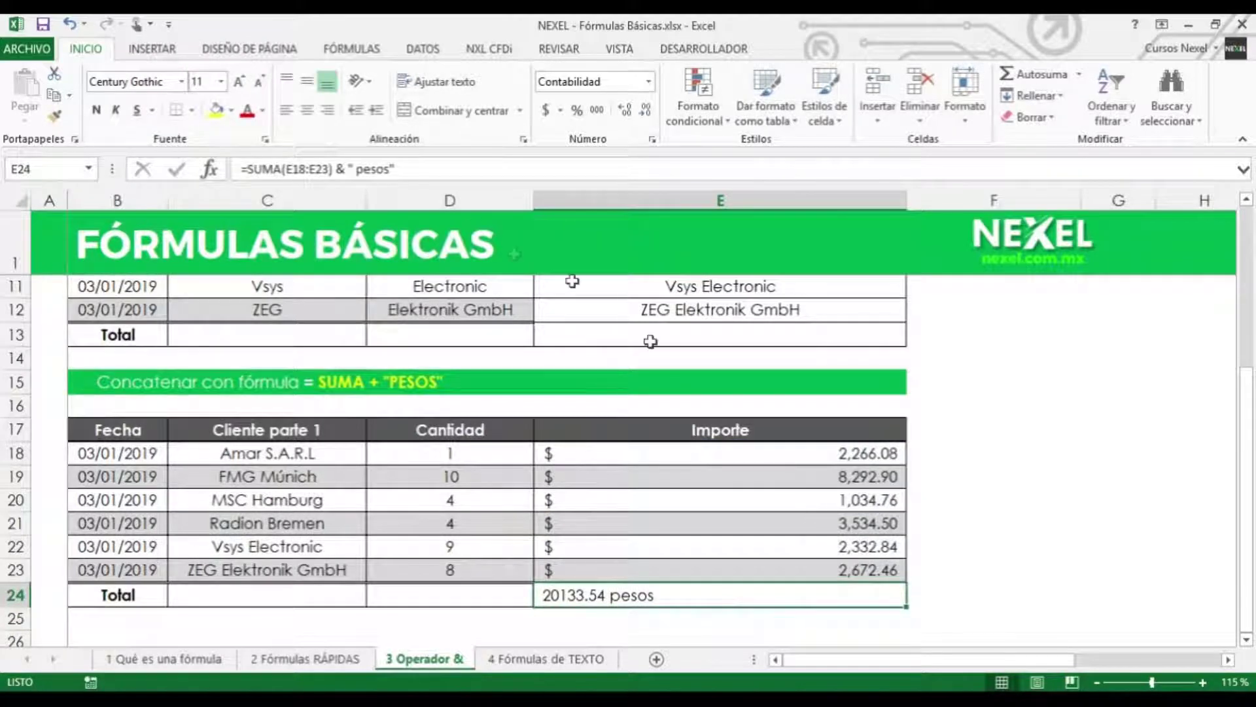
click(307, 110)
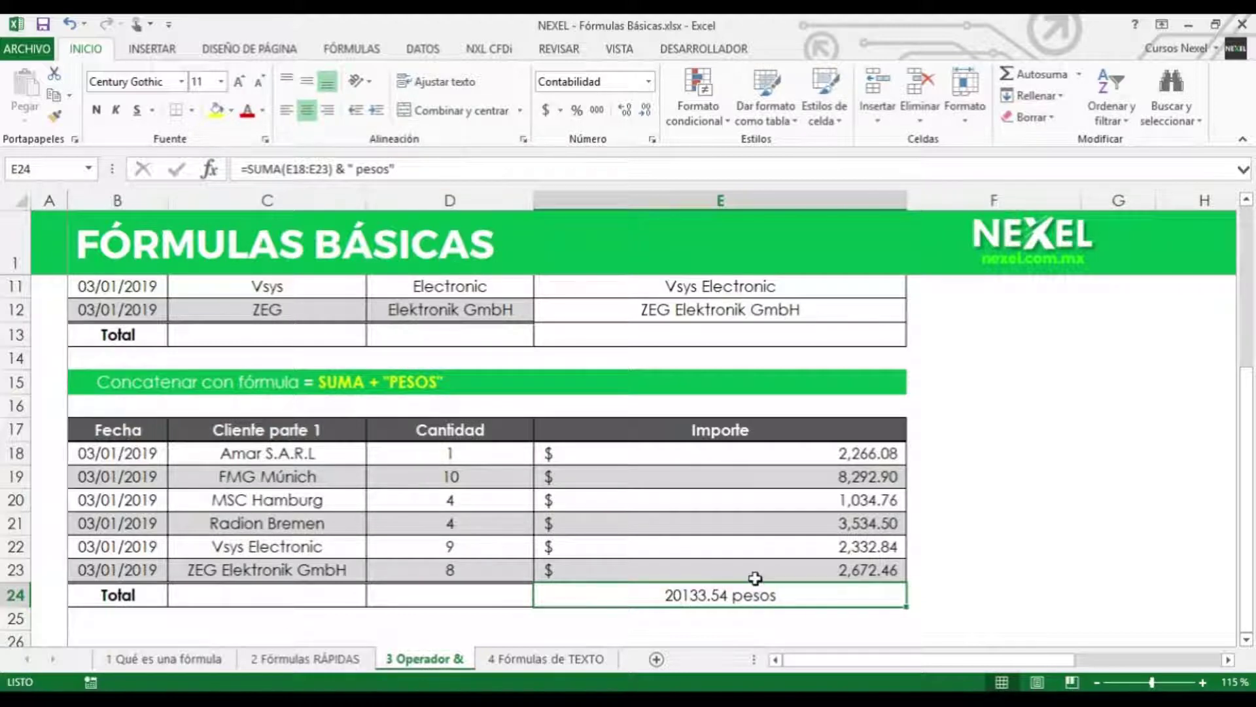
Step: Begin a formula in C24 that counts the clients with CONTARA(C18:C23)
click(263, 598)
text(=contar)
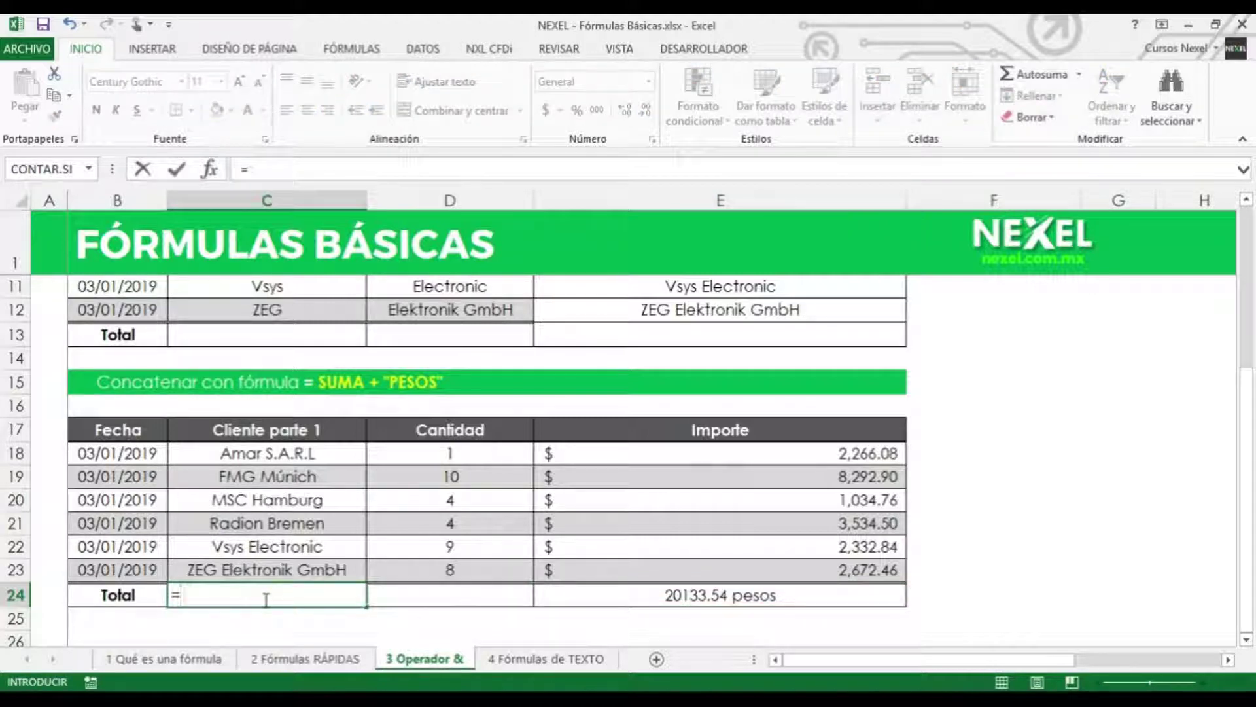
key(Down)
key(Down)
key(Down)
key(Down)
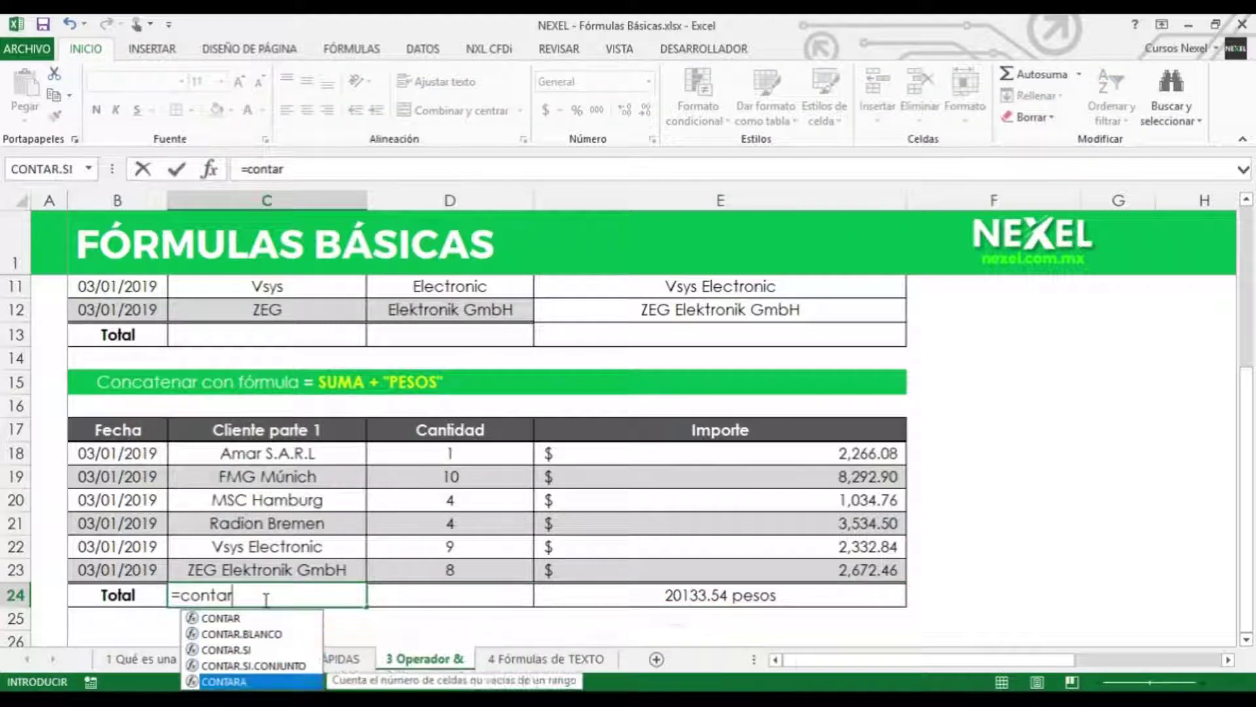
key(Tab)
drag(265, 452, 290, 565)
text(=CONTARA(C18:C23)
Step: Complete the C24 count formula by appending & " facturas", and centre the cell
text( & ")
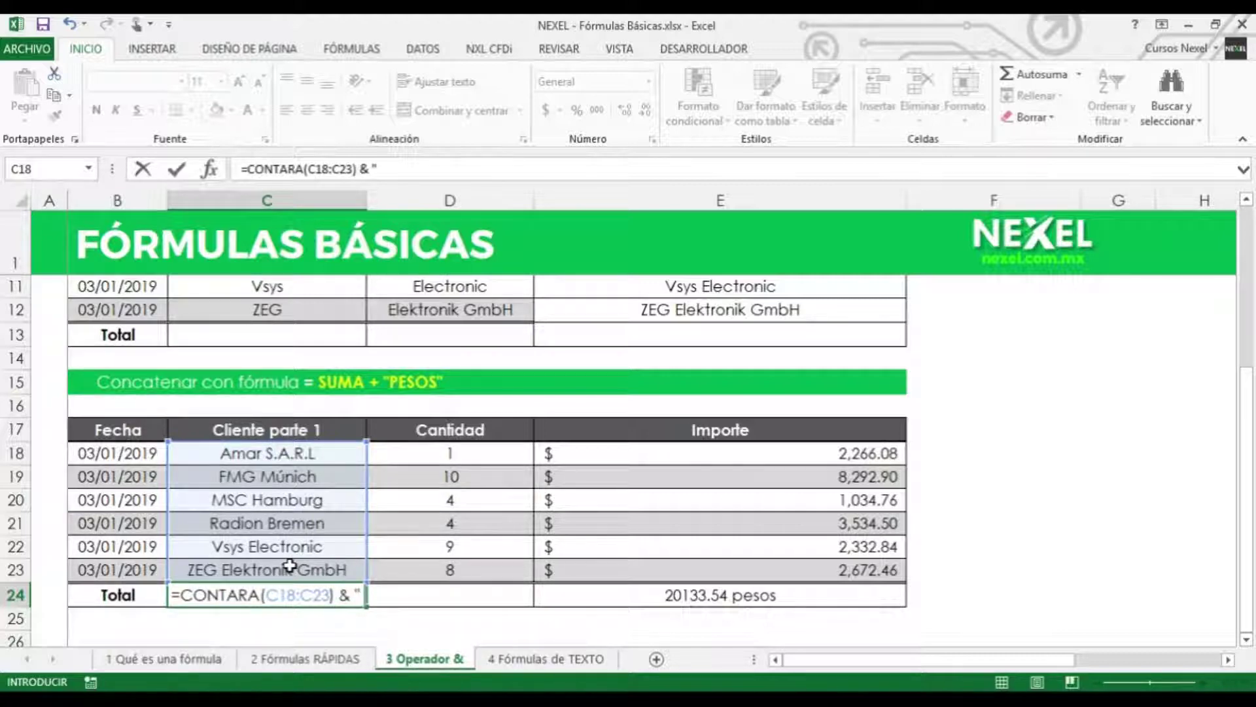
text(factura)
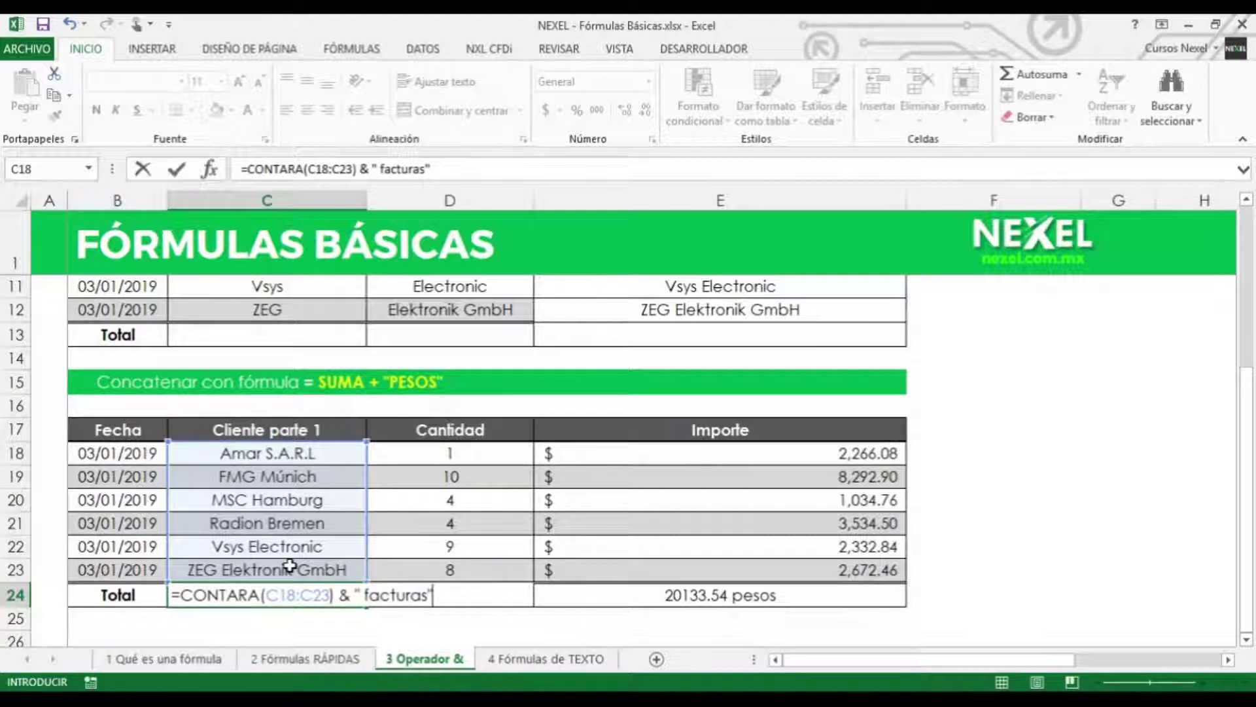
text(s")
key(Return)
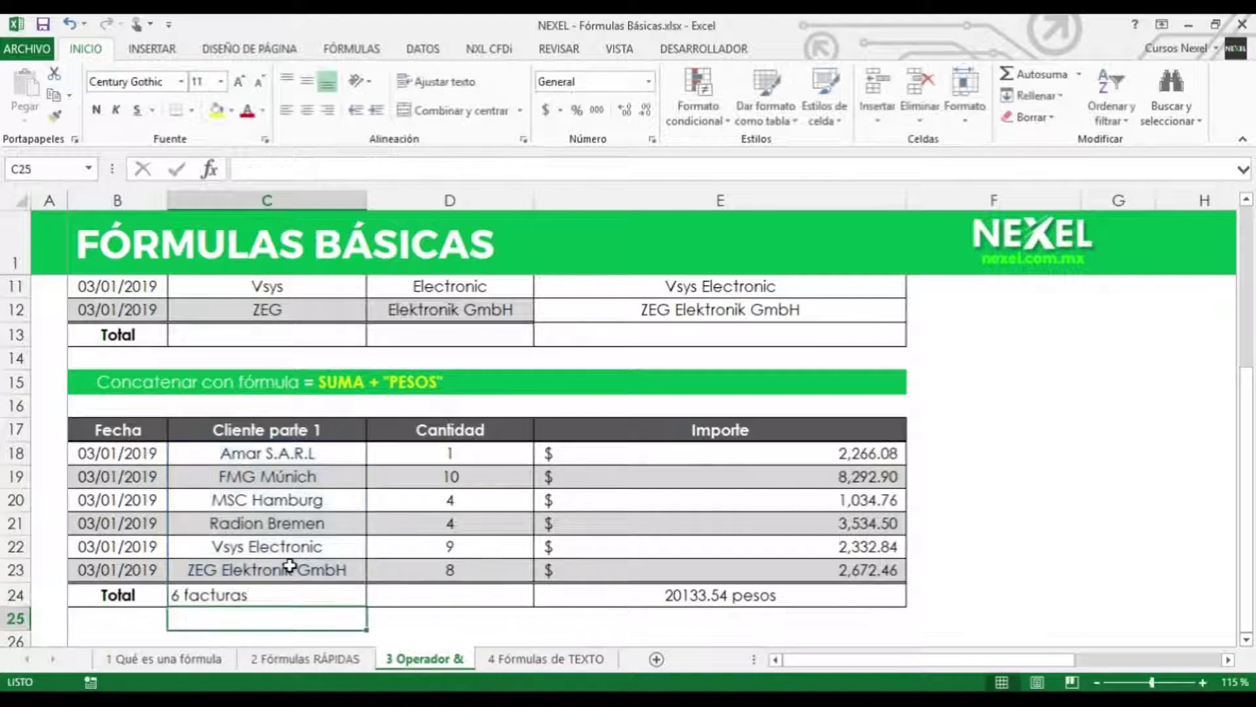
key(Up)
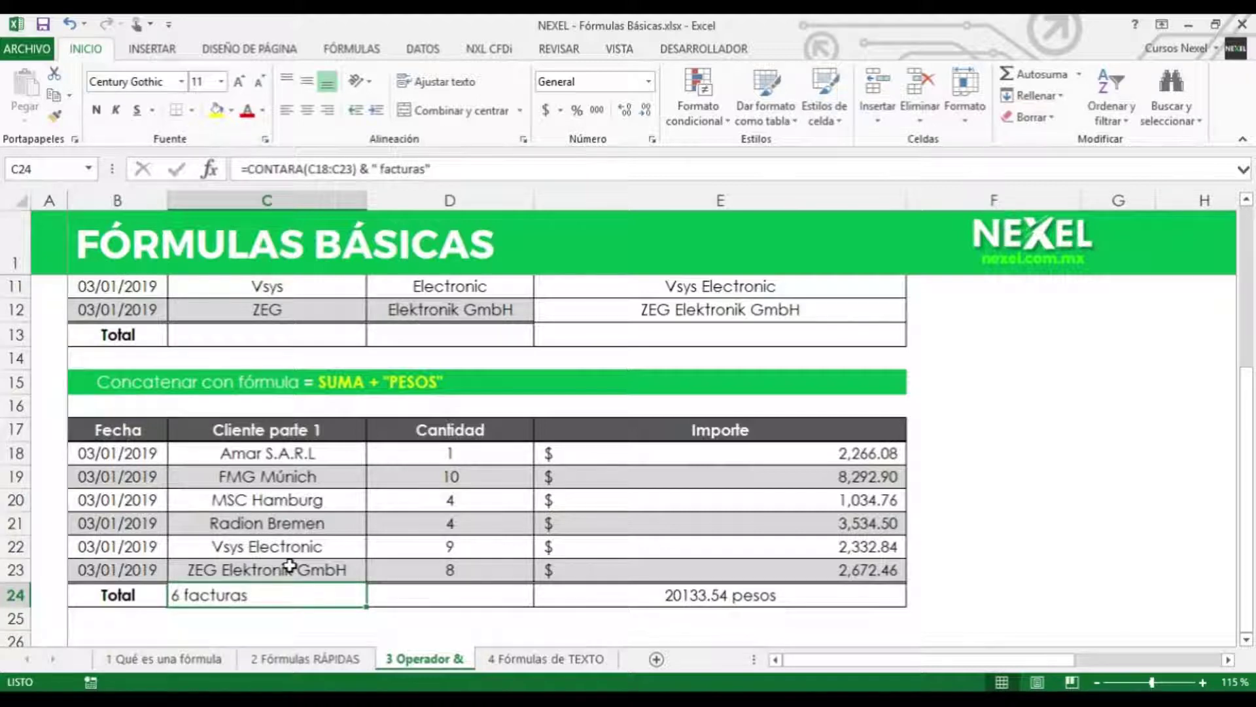
click(307, 110)
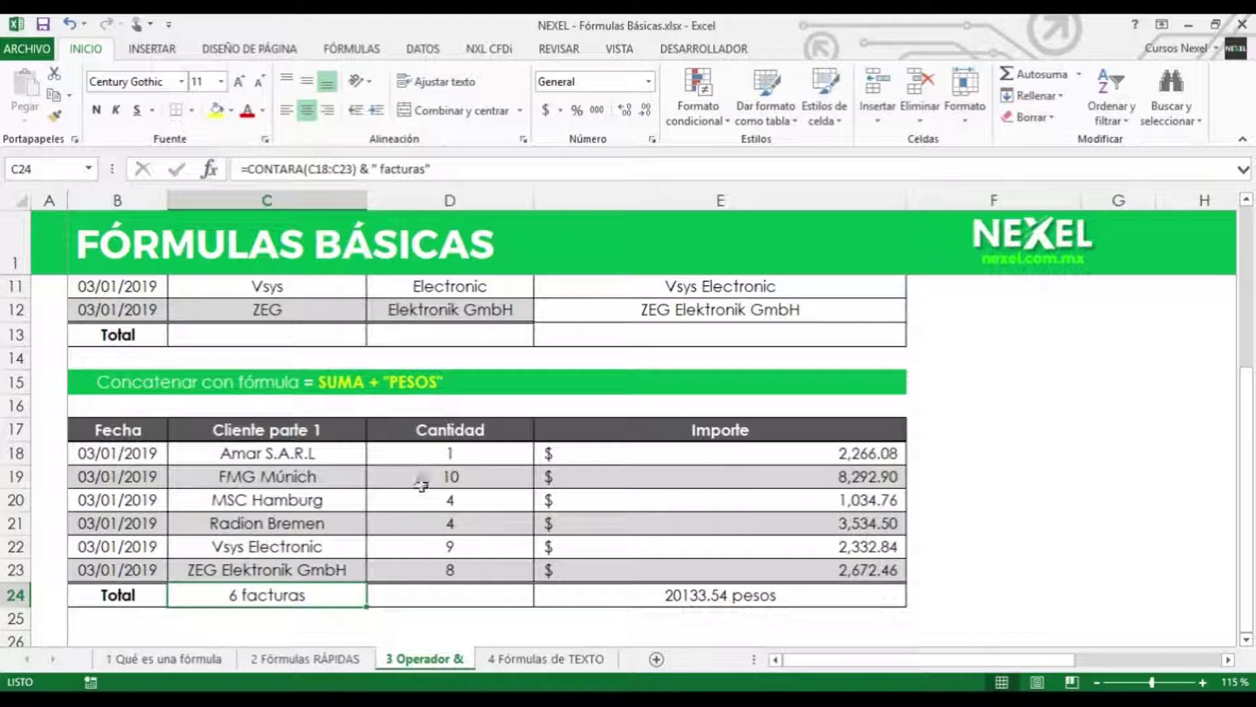
scroll(421, 491, up, 2)
drag(331, 340, 467, 332)
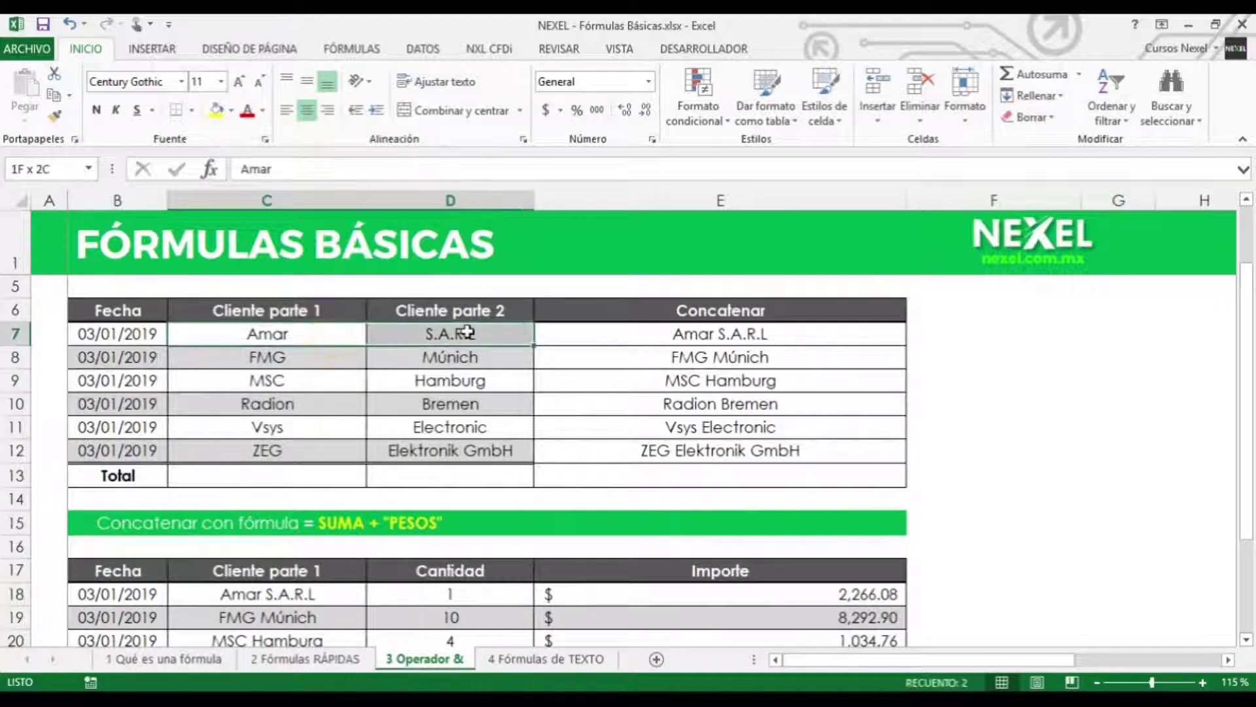
scroll(547, 360, down, 2)
click(676, 593)
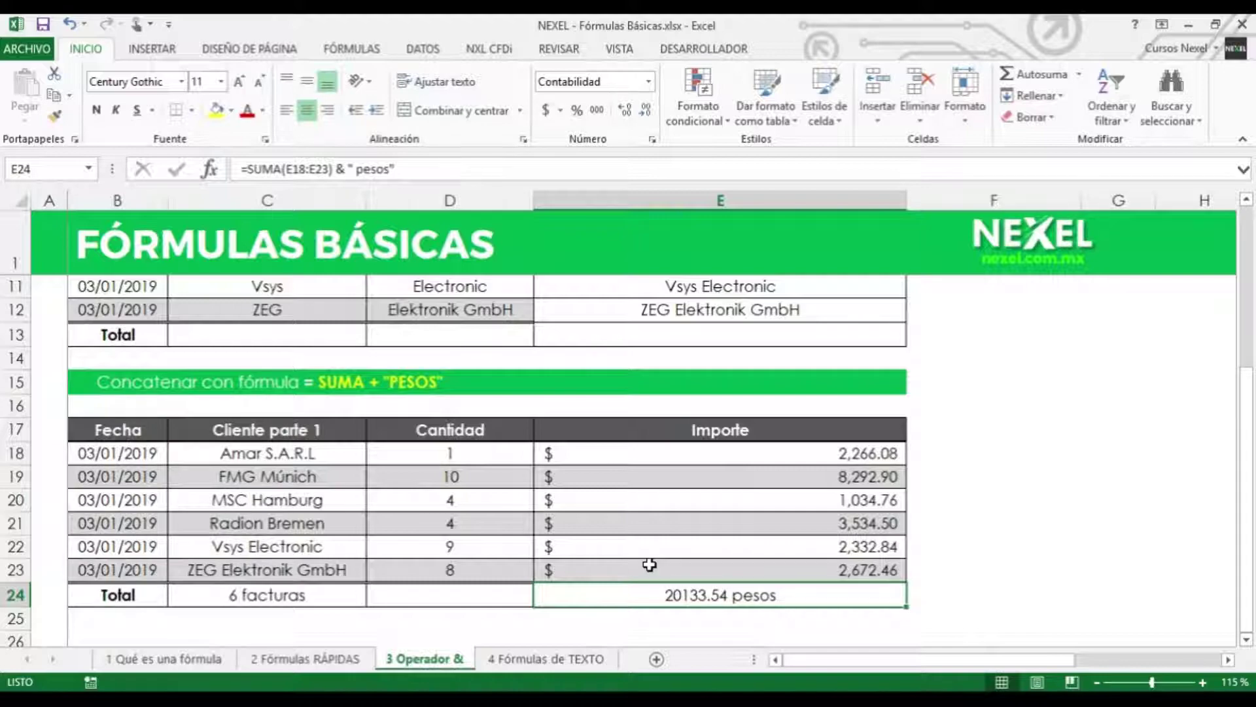
Step: Go to the sheet 4 Fórmulas de TEXTO and clear the MAYUSC (Clie) cells E6:E11
key(ctrl+Page_Down)
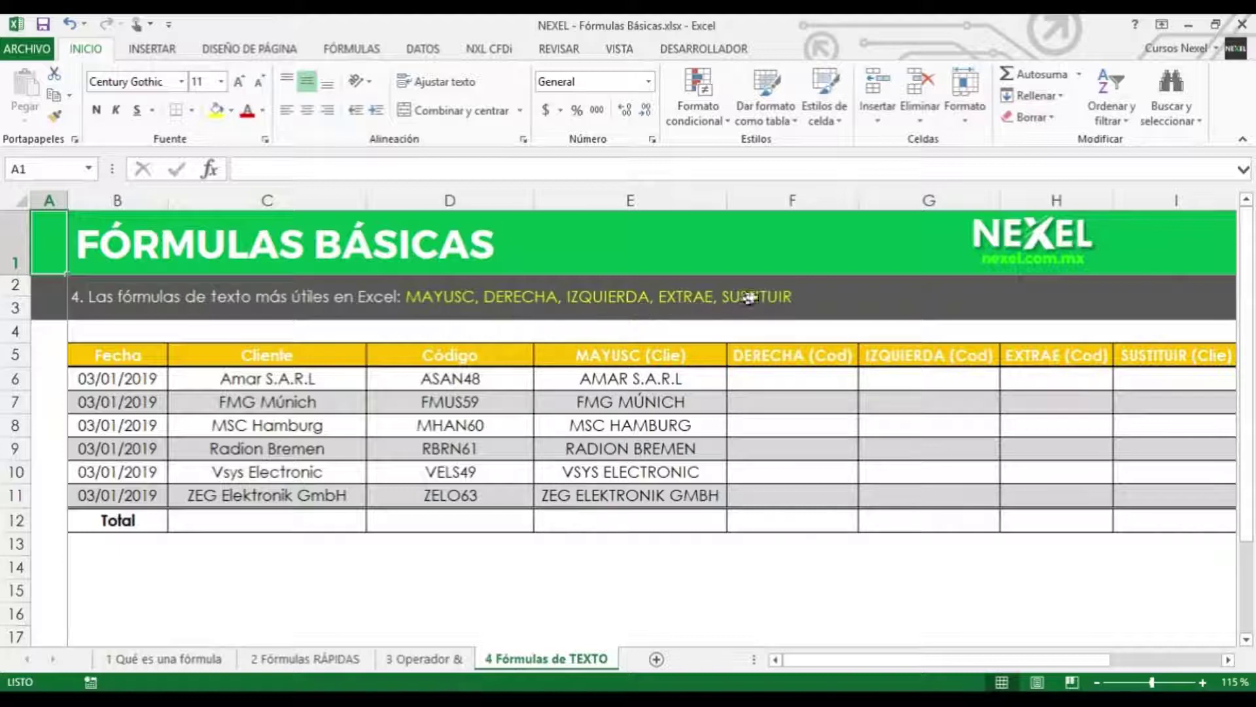
drag(667, 379, 672, 492)
key(Delete)
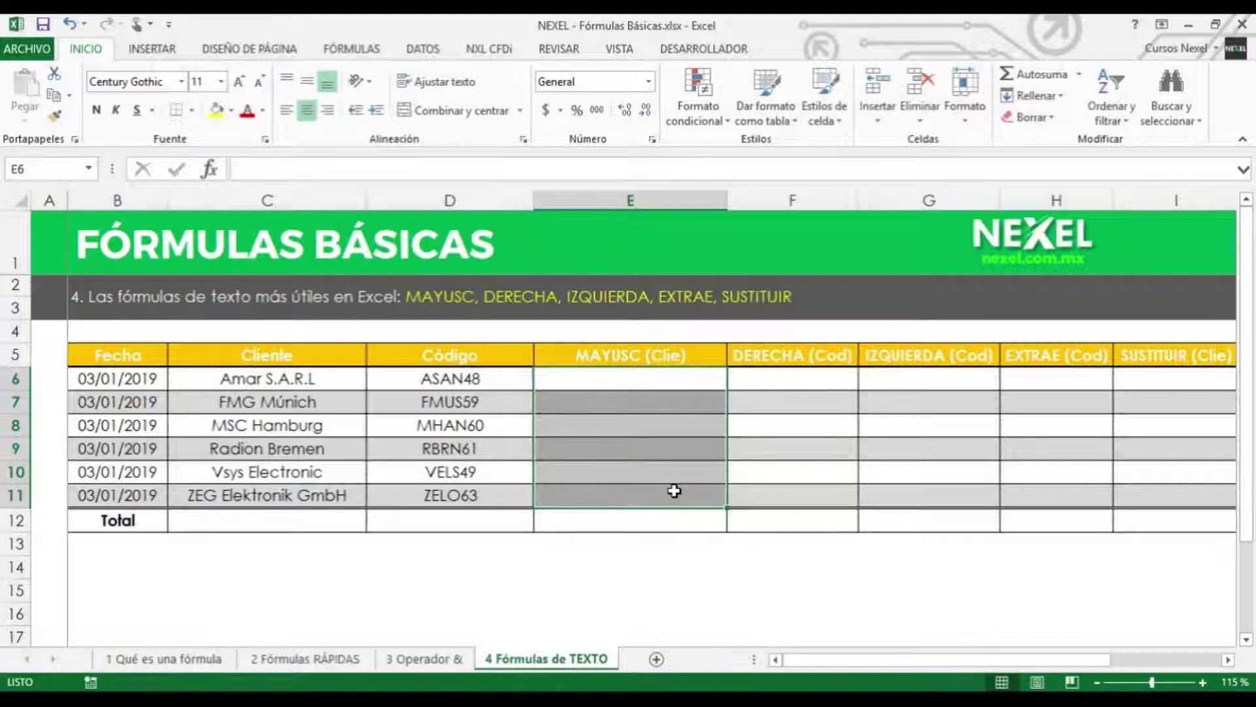
key(Up)
key(Down)
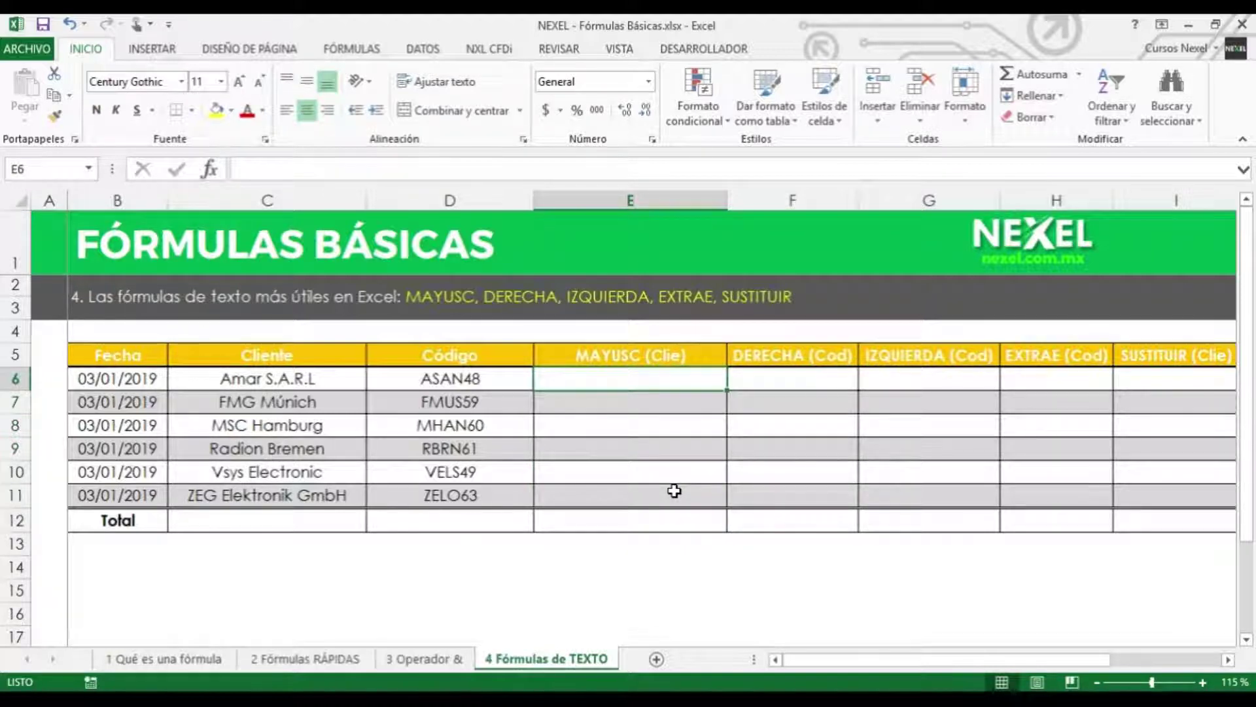
Step: Enter =MAYUSC(C6) in E6 to convert the first client name to uppercase
drag(336, 376, 327, 498)
click(609, 376)
text(=)
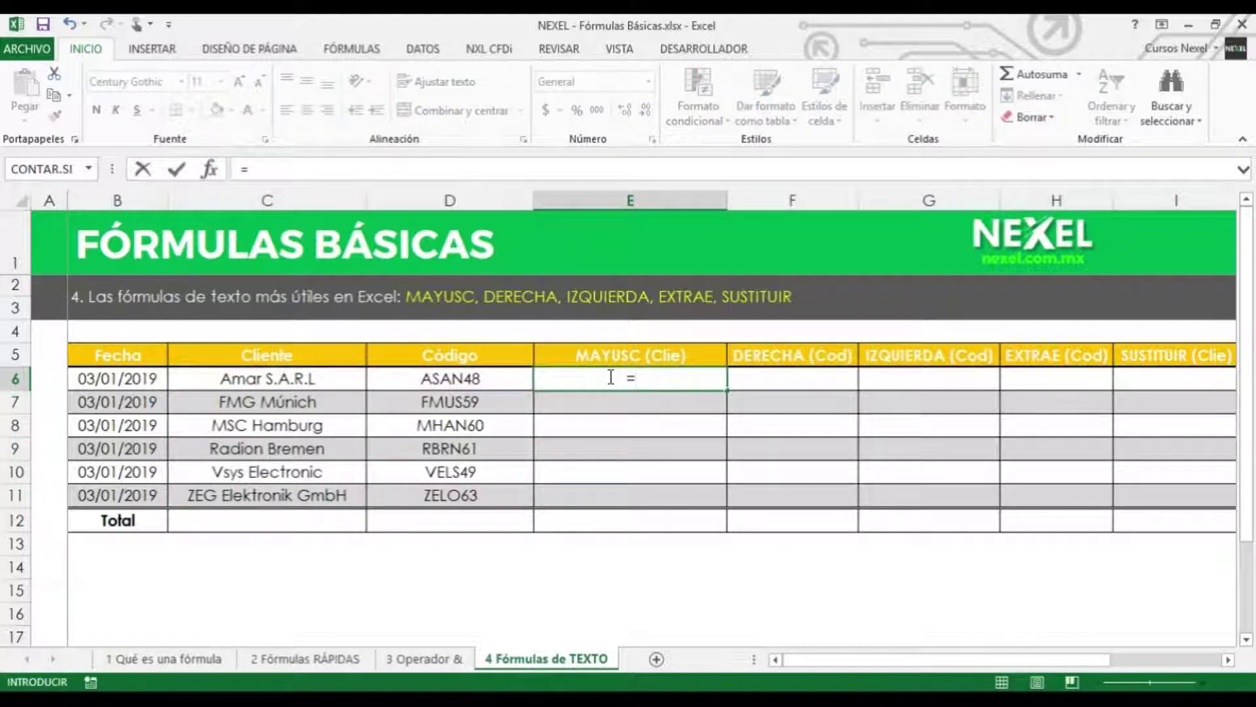
text(mayus)
key(Tab)
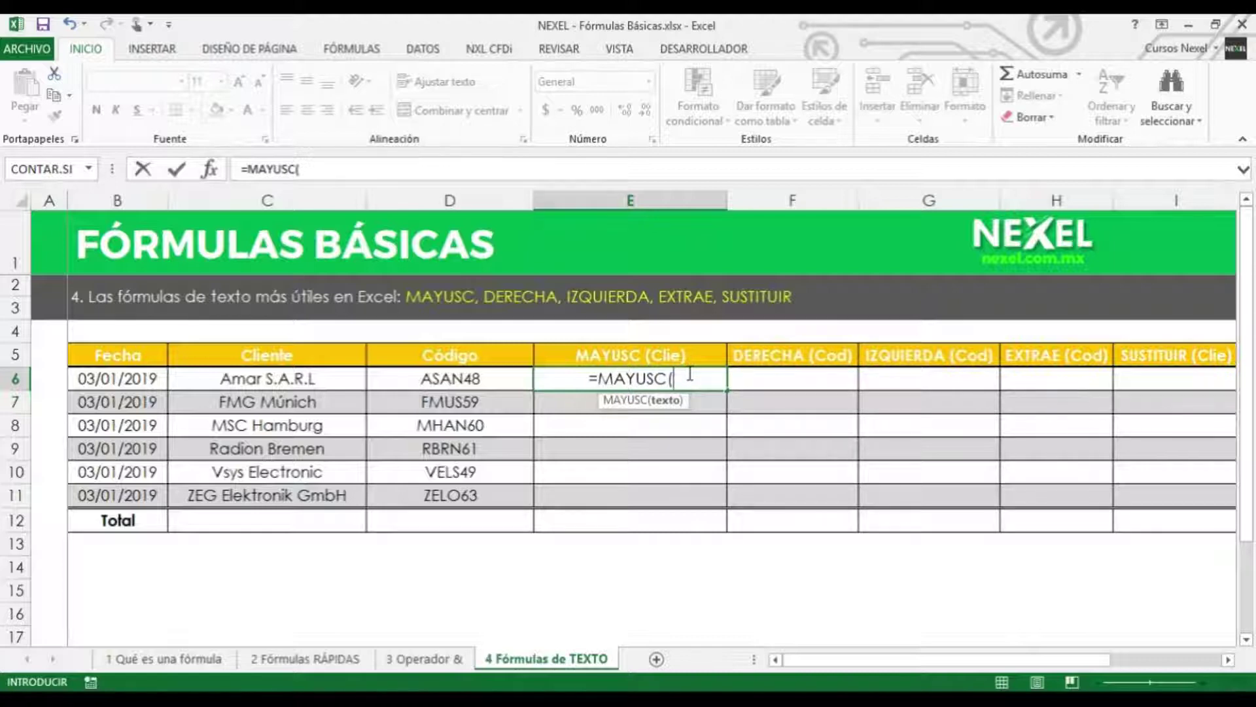
click(316, 379)
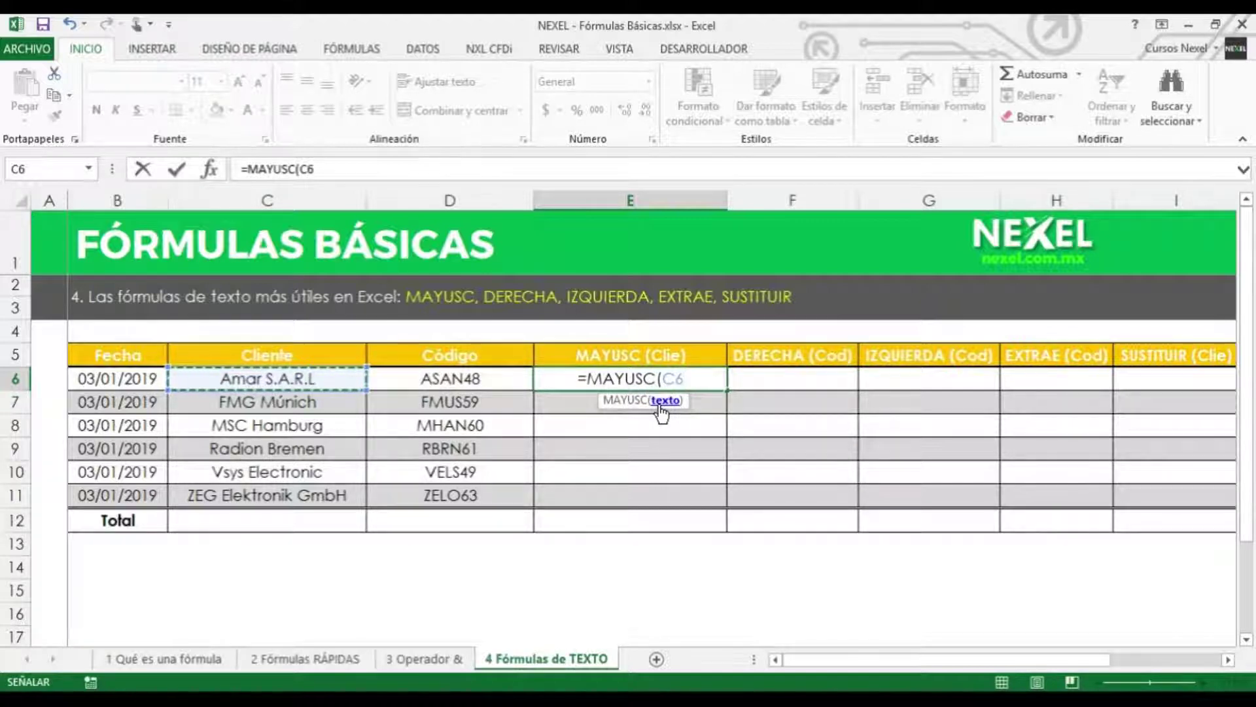
key(Return)
Step: Fill the MAYUSC formula down over E6:E11 and select F6 in the DERECHA (Cod) column
key(Up)
key(shift+Down)
key(shift+Down)
key(shift+Down)
key(shift+Down)
key(shift+Down)
key(ctrl+j)
key(Up)
key(Down)
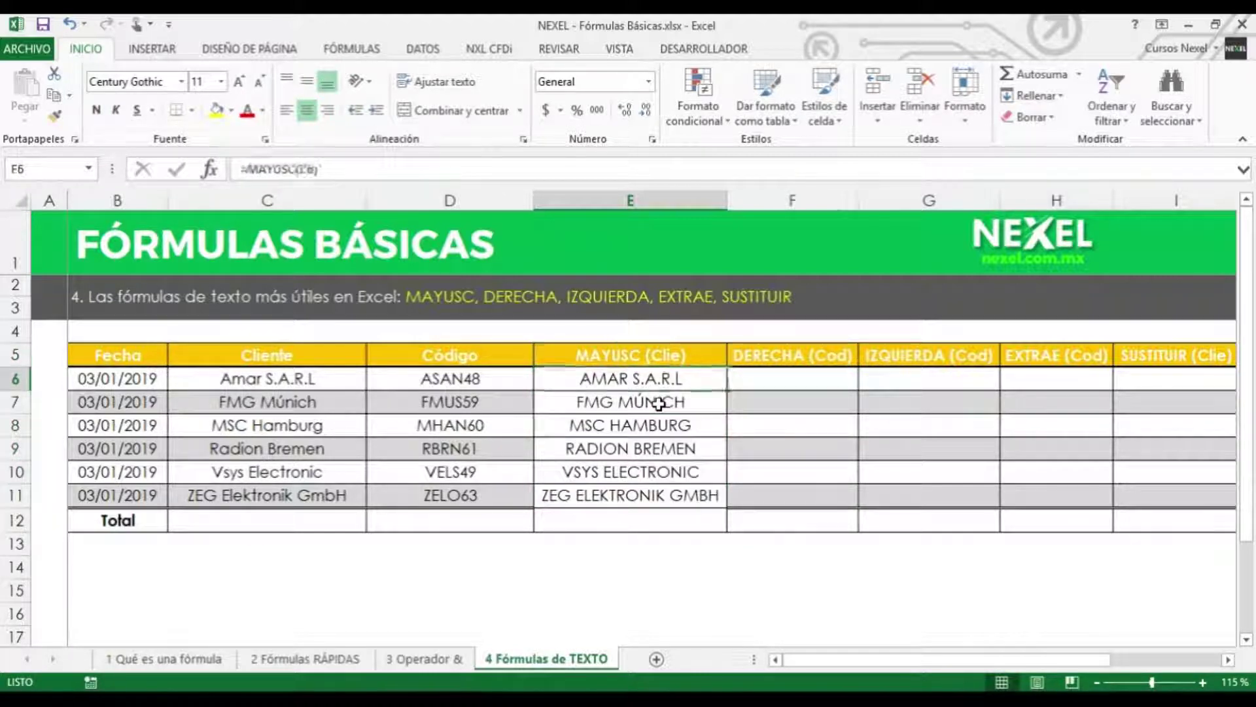
key(Right)
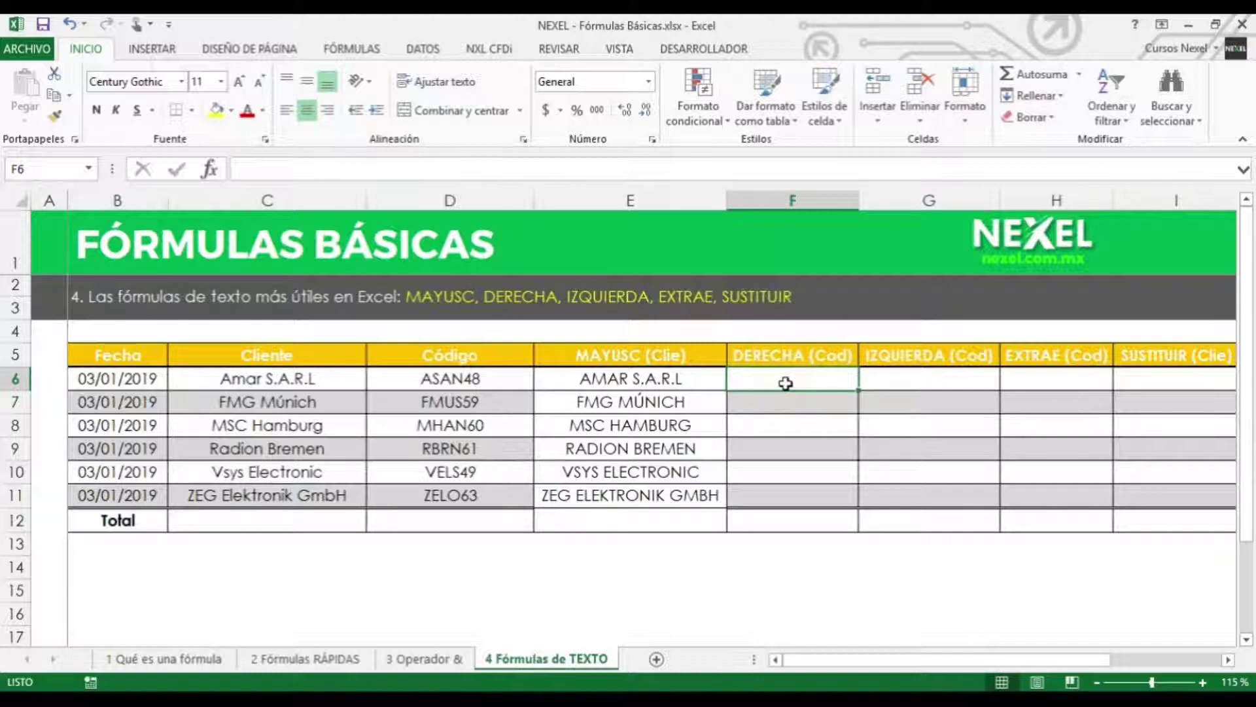
Step: Enter =DERECHA(D6,2) in F6 to take the last two characters of the first client code
text(=dere)
key(Tab)
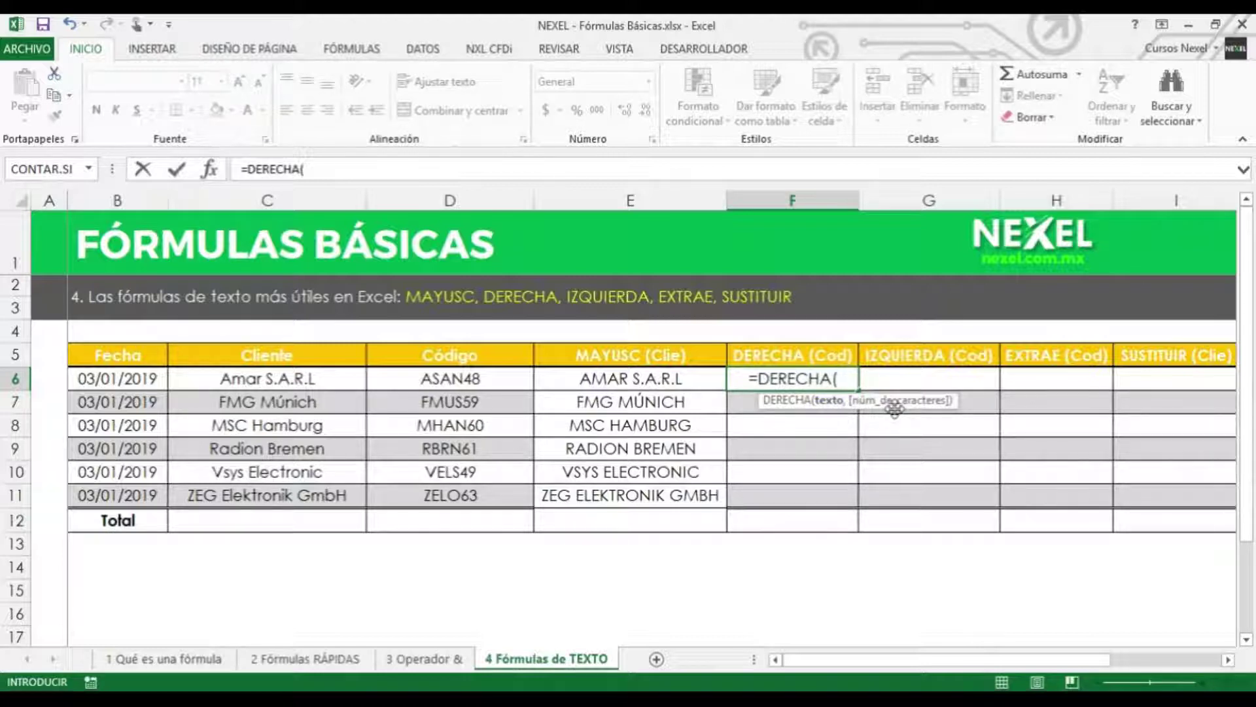
click(429, 380)
text(,)
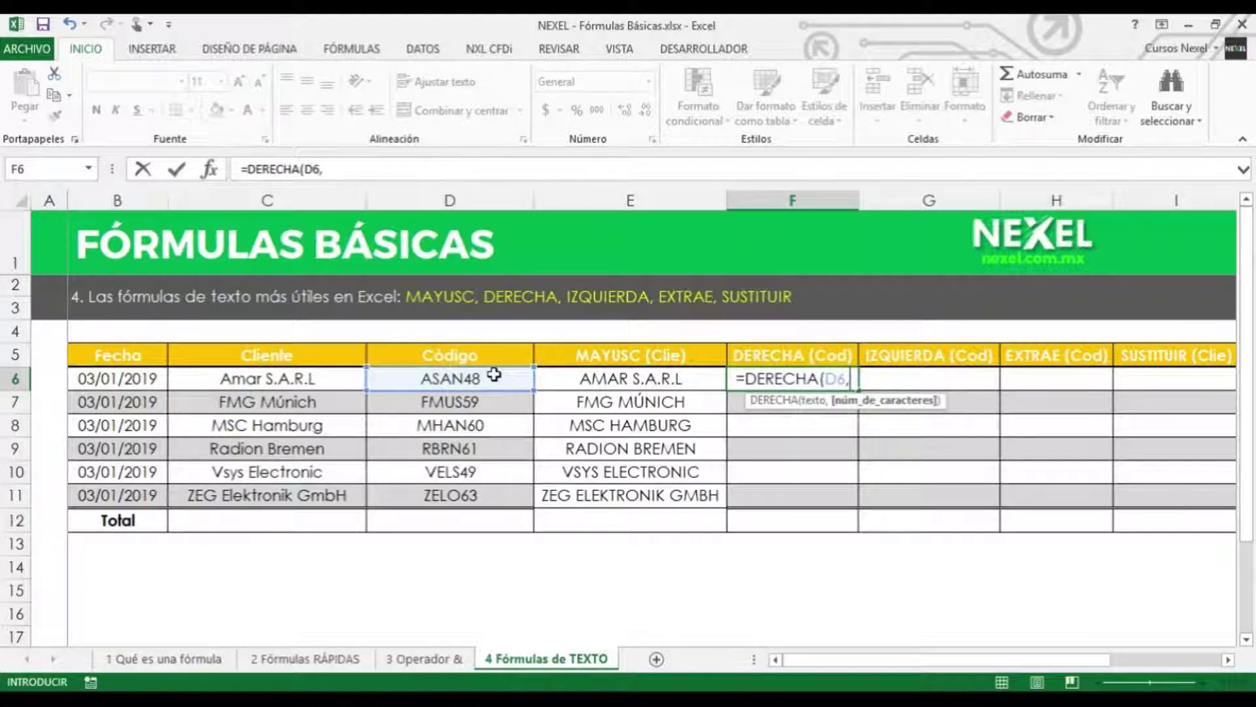
text(2)
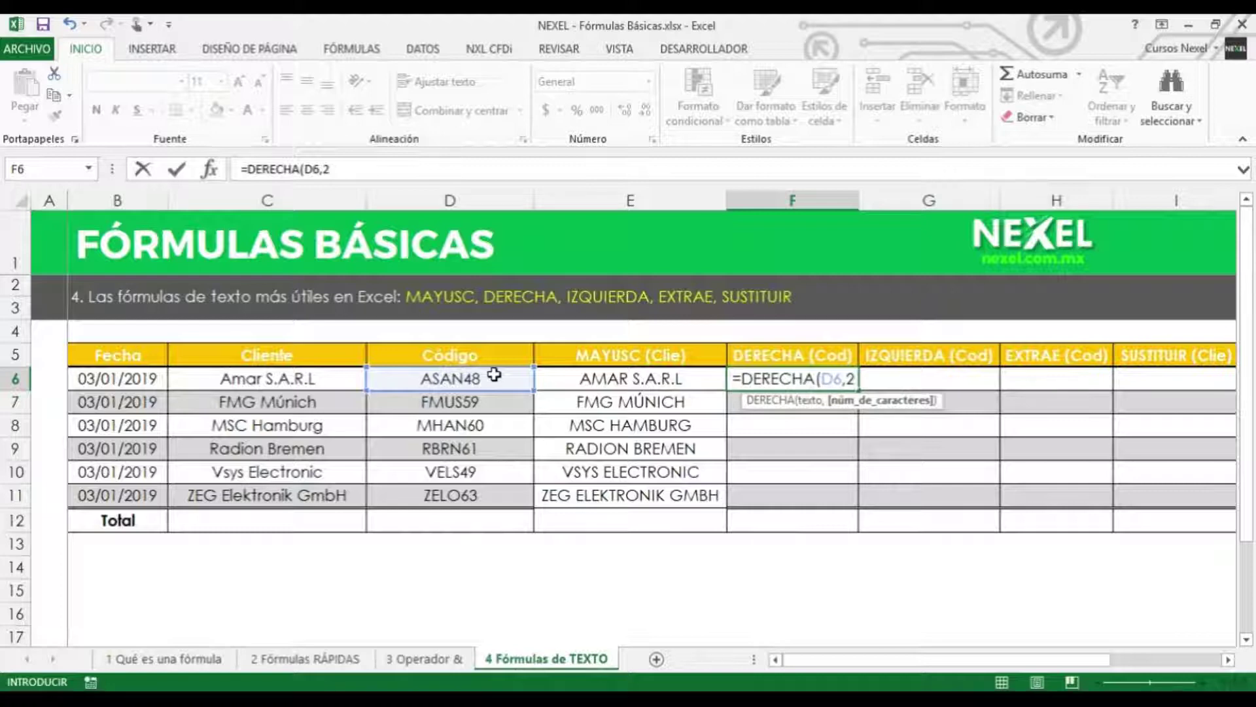
text())
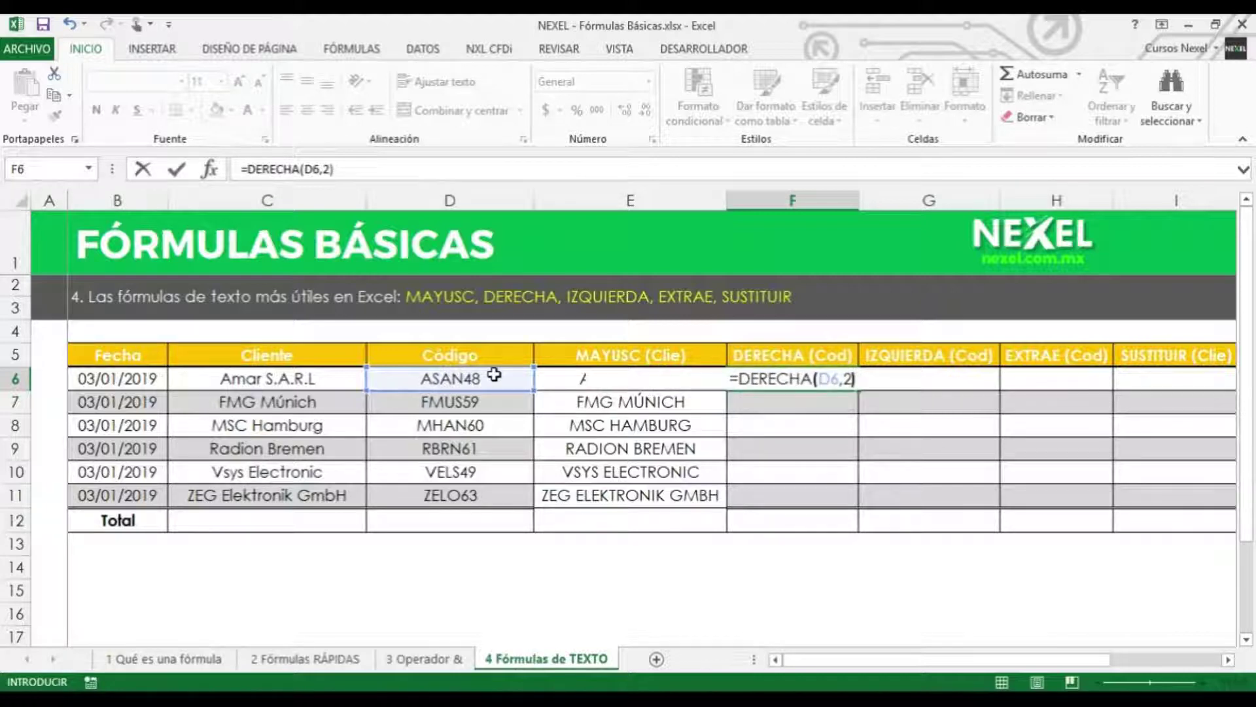
key(Return)
Step: Fill the DERECHA formula down over F6:F11
key(Up)
key(shift+Down)
key(shift+Down)
key(shift+Down)
key(shift+Down)
key(shift+Down)
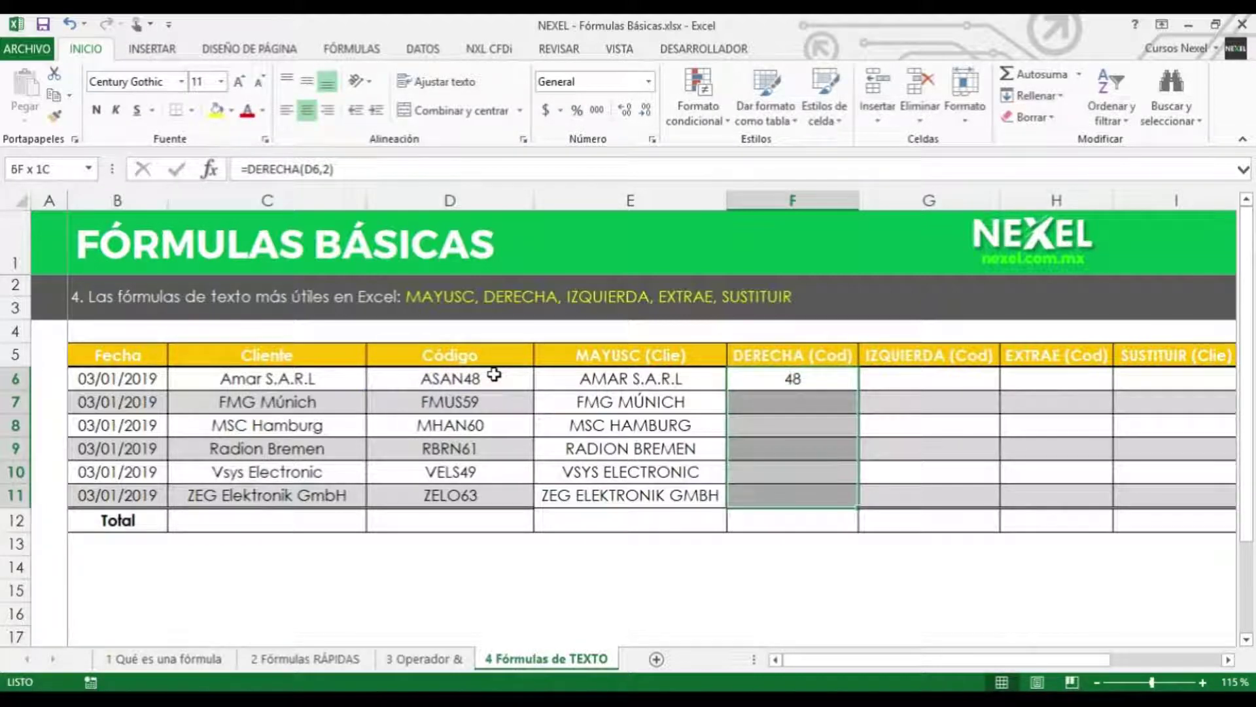
key(ctrl+j)
key(Up)
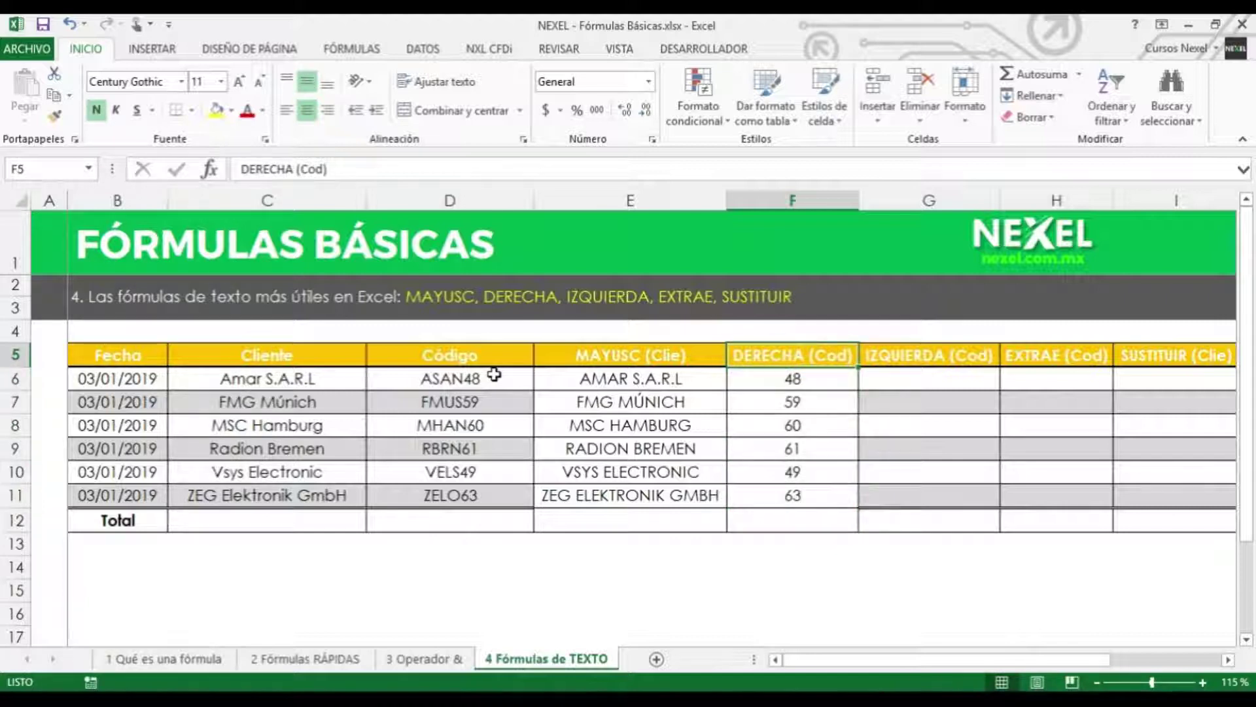
key(Down)
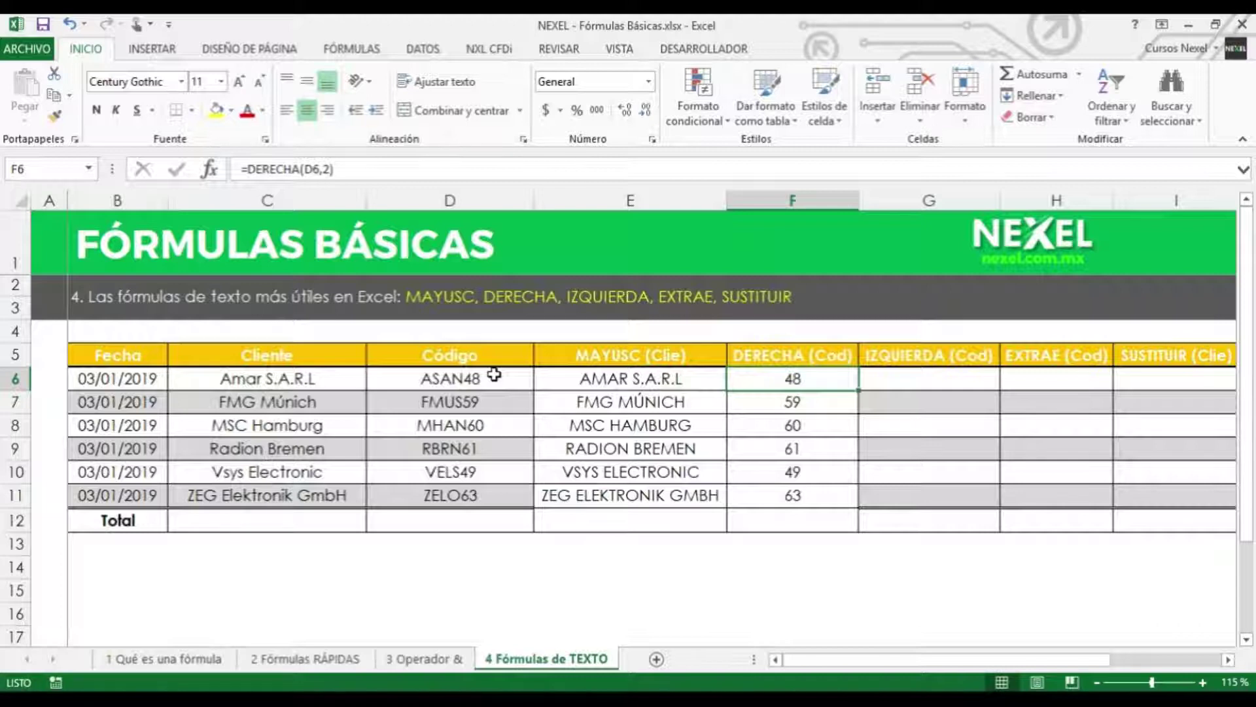
Step: Enter =IZQUIERDA(D6,3) in G6 to take the first three characters of the first client code
key(Right)
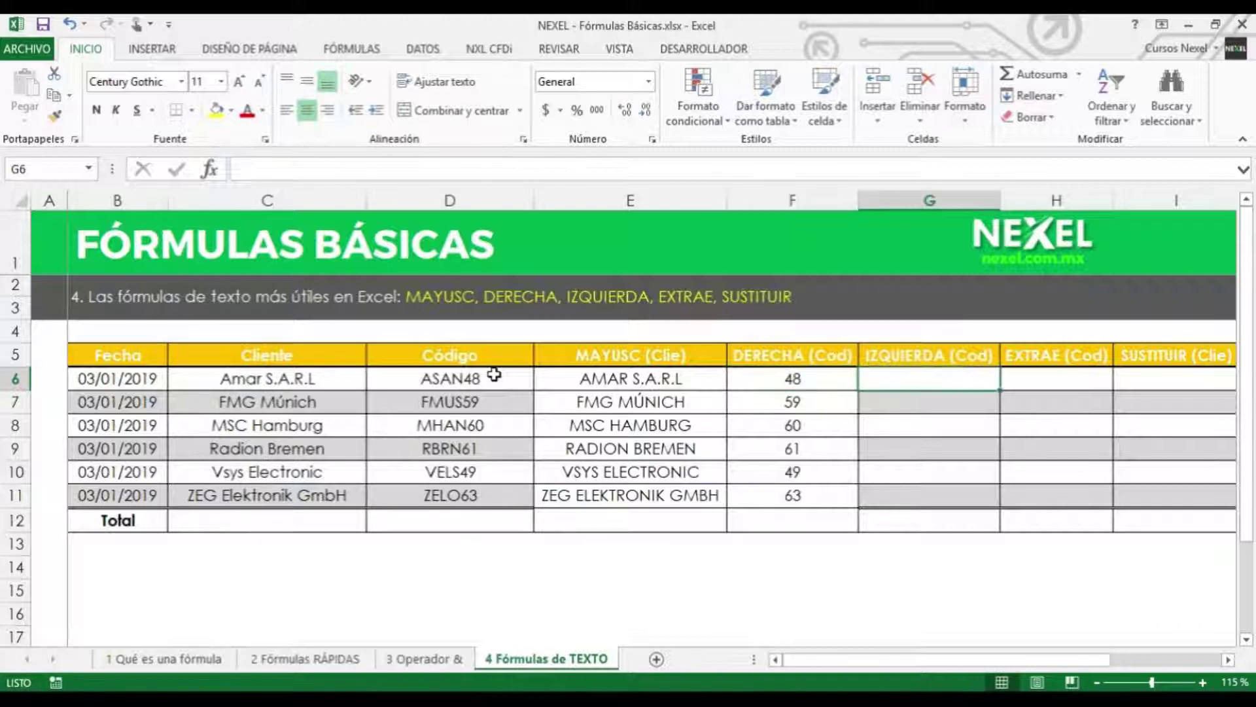
text(=iz)
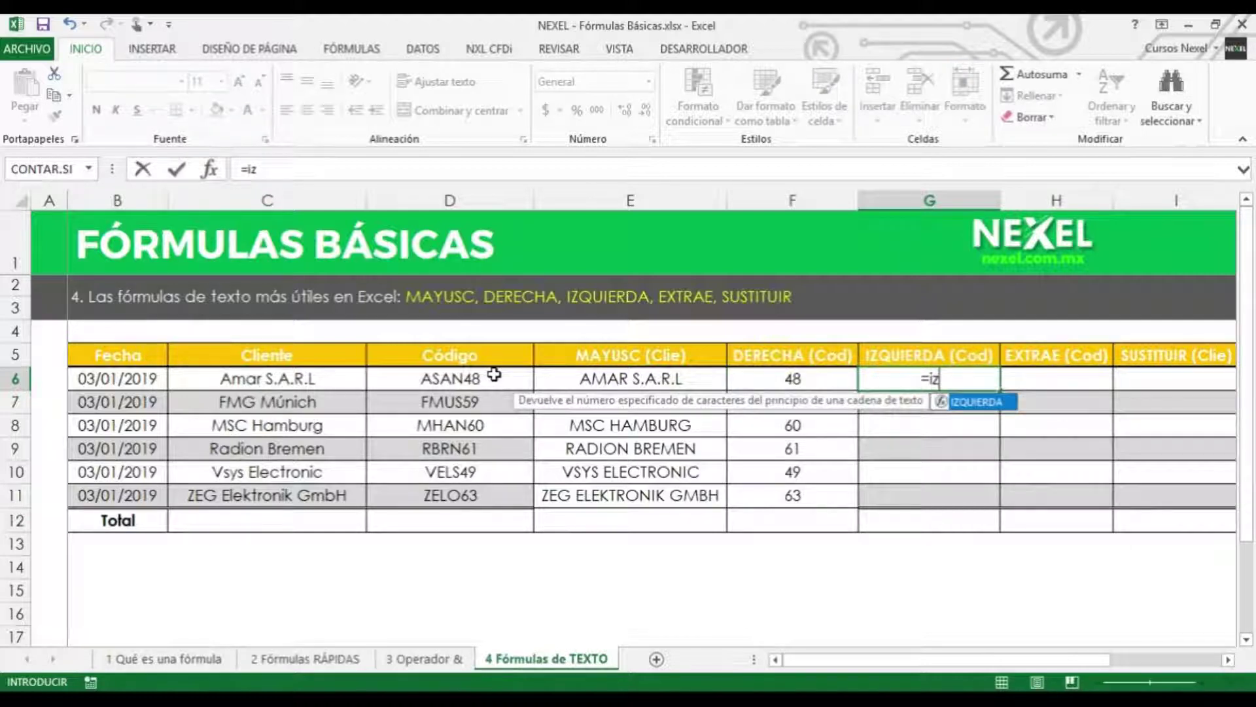
key(Tab)
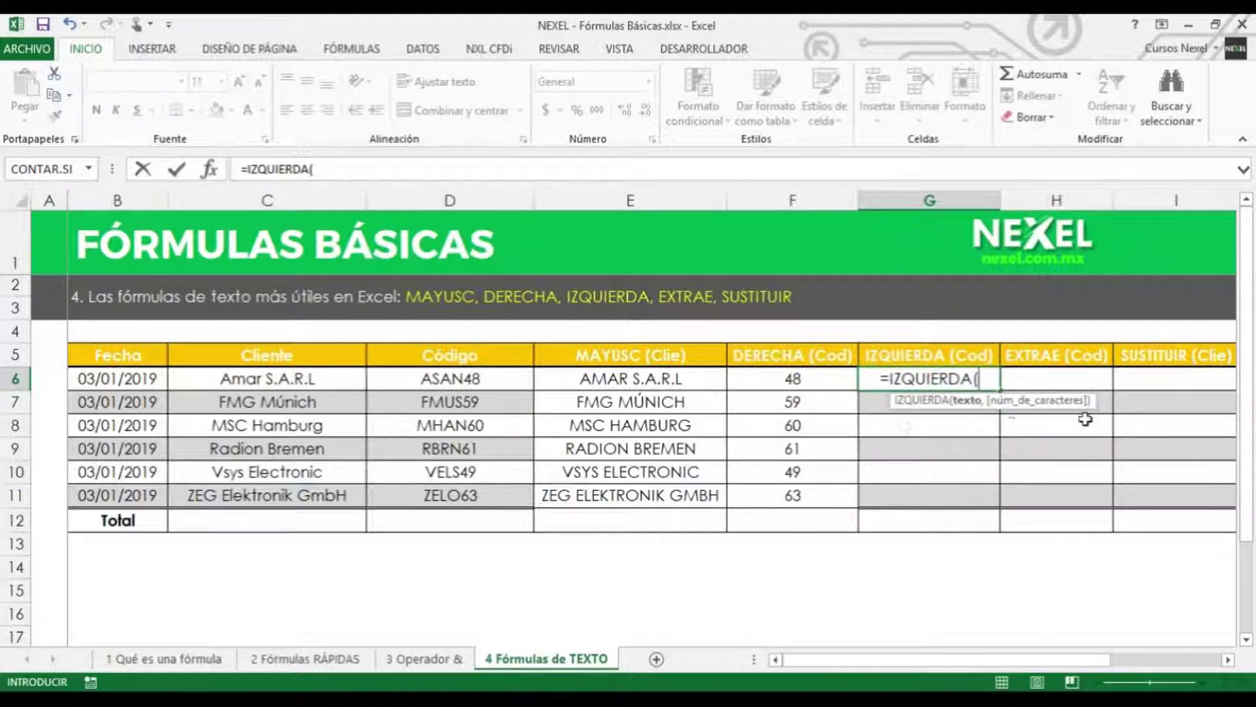
click(456, 379)
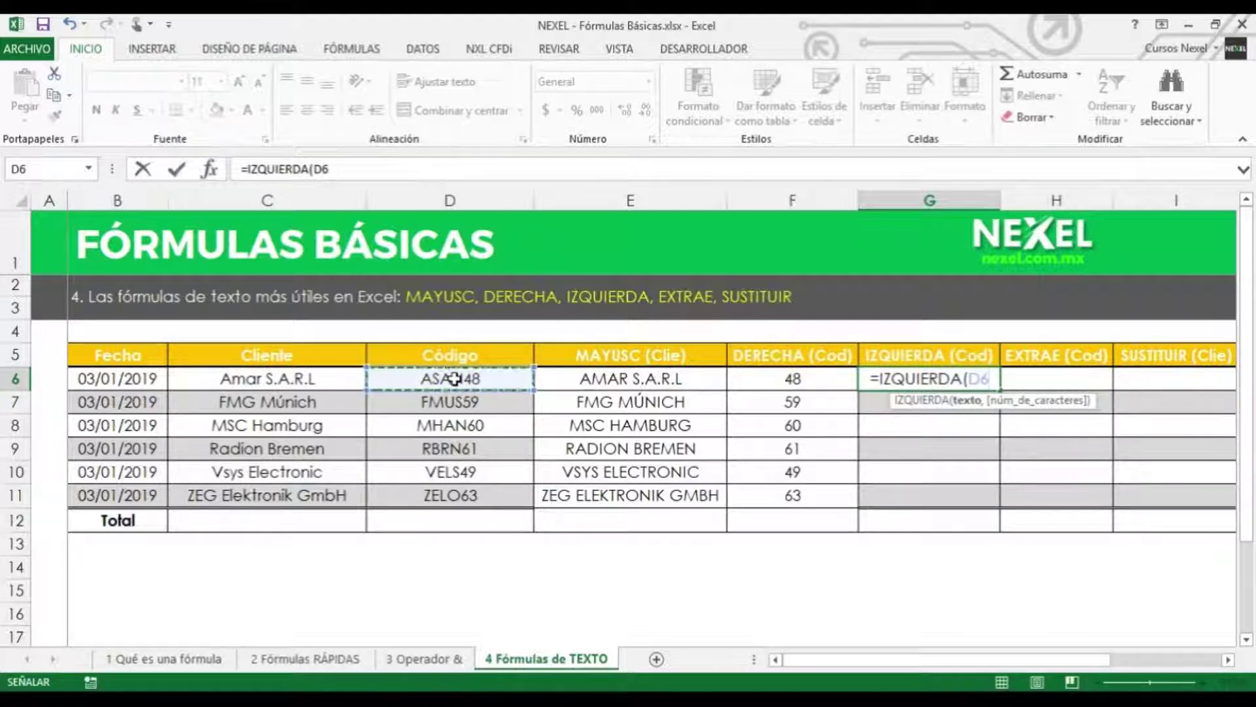
text(,39)
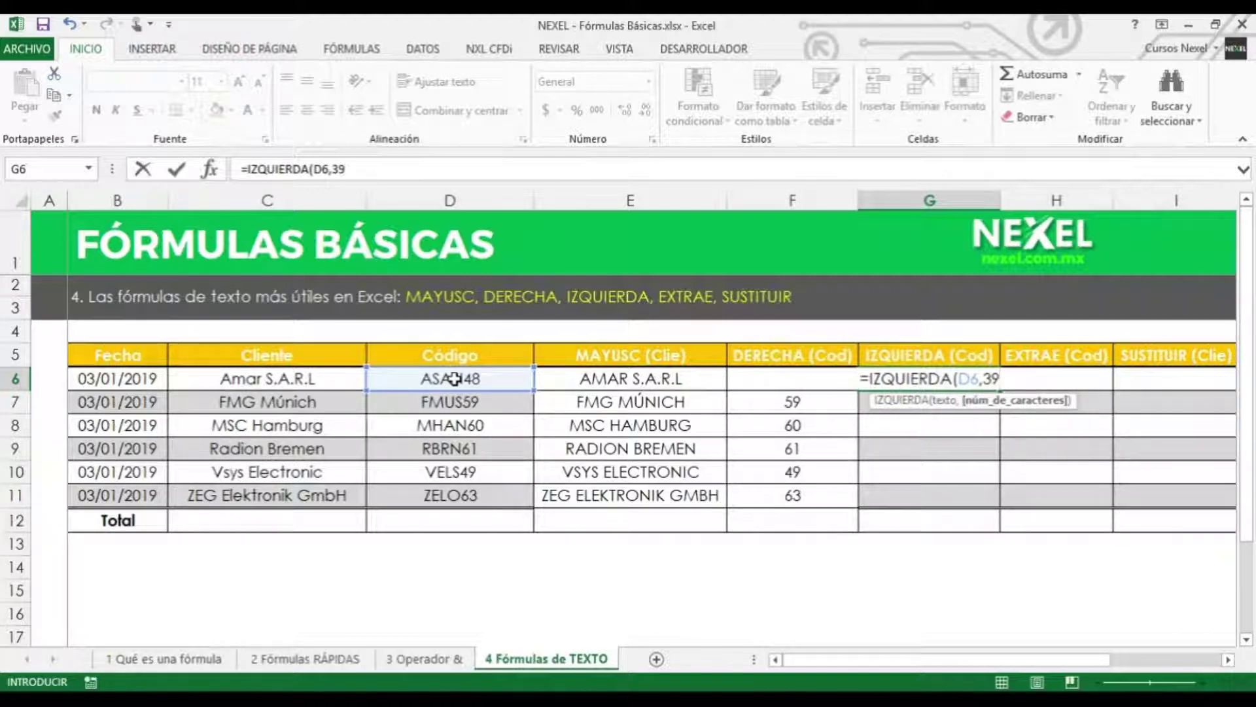
key(BackSpace)
text())
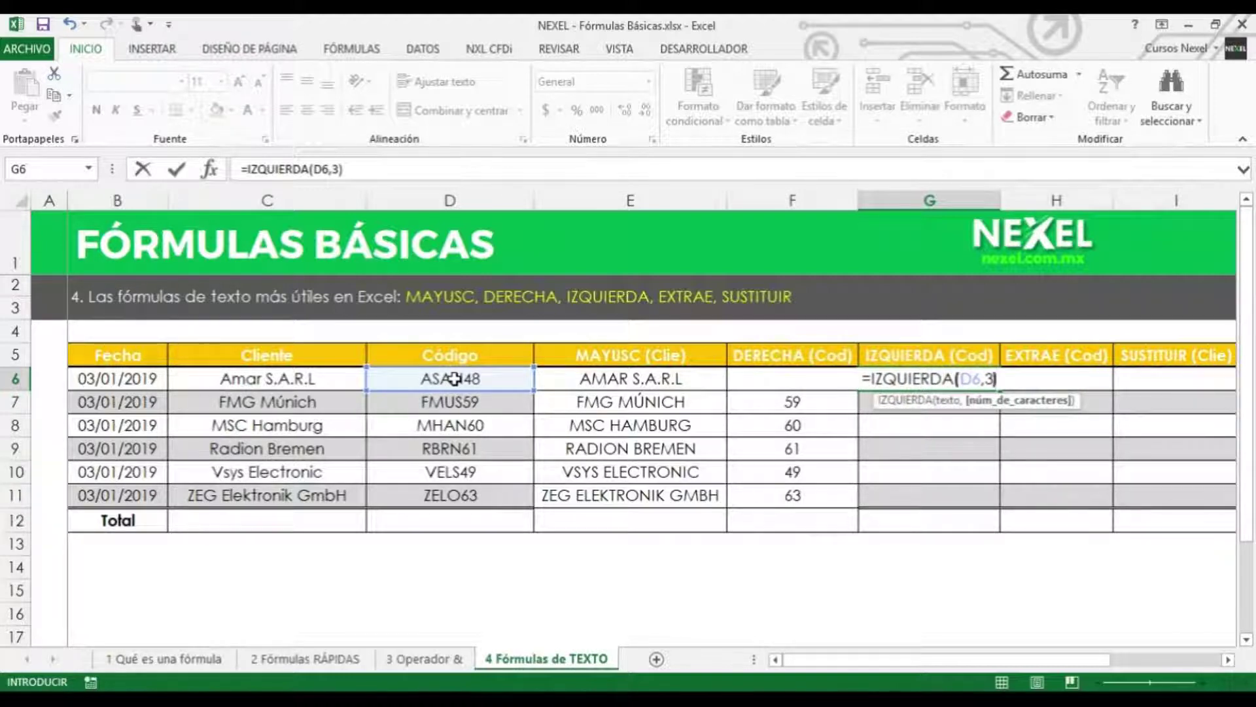
key(Return)
Step: Fill the IZQUIERDA formula down over G6:G11
key(Up)
key(shift+Down)
key(shift+Down)
key(shift+Down)
key(shift+Down)
key(shift+Down)
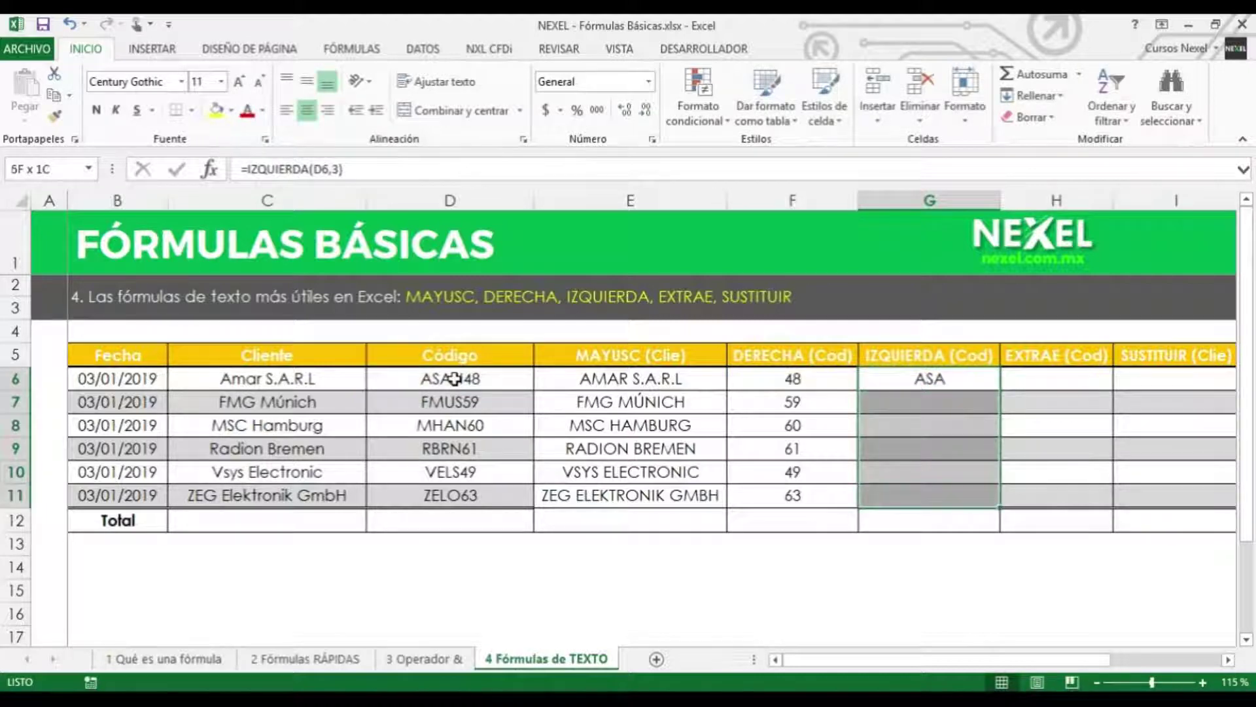
key(ctrl+j)
key(Up)
key(Down)
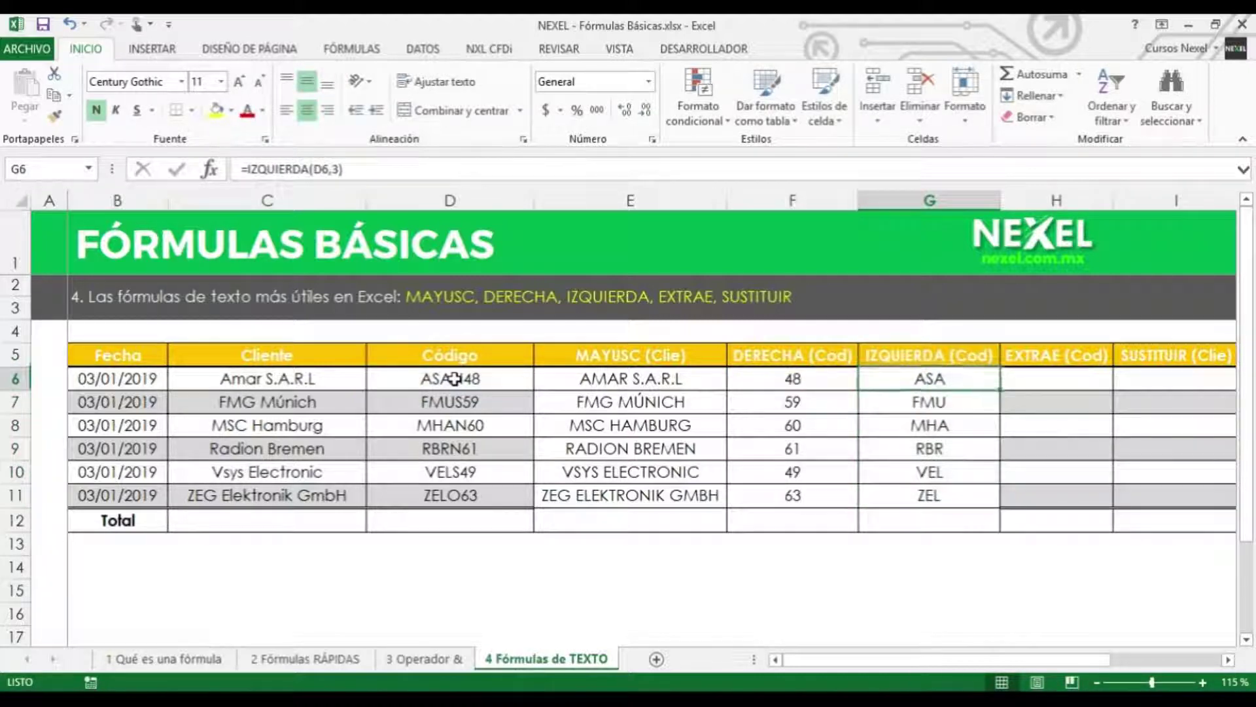
Step: Go through the IZQUIERDA (Cod) cells G6:G11 one by one to check the extracted prefixes
key(Down)
key(Down)
key(Down)
key(Down)
key(Down)
key(Up)
key(Up)
key(Up)
key(Up)
key(Up)
key(Up)
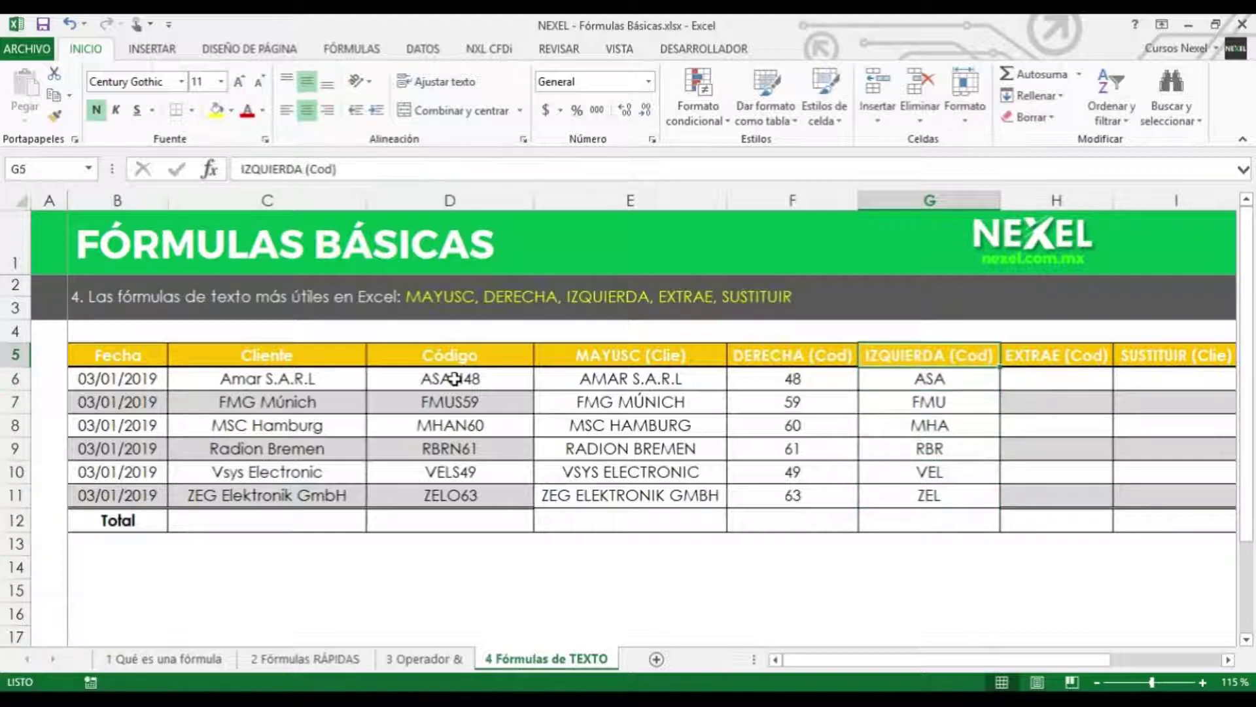
Step: Enter =EXTRAE(D6,4,1) in H6 to extract the fourth character of the first client code
key(Down)
key(Right)
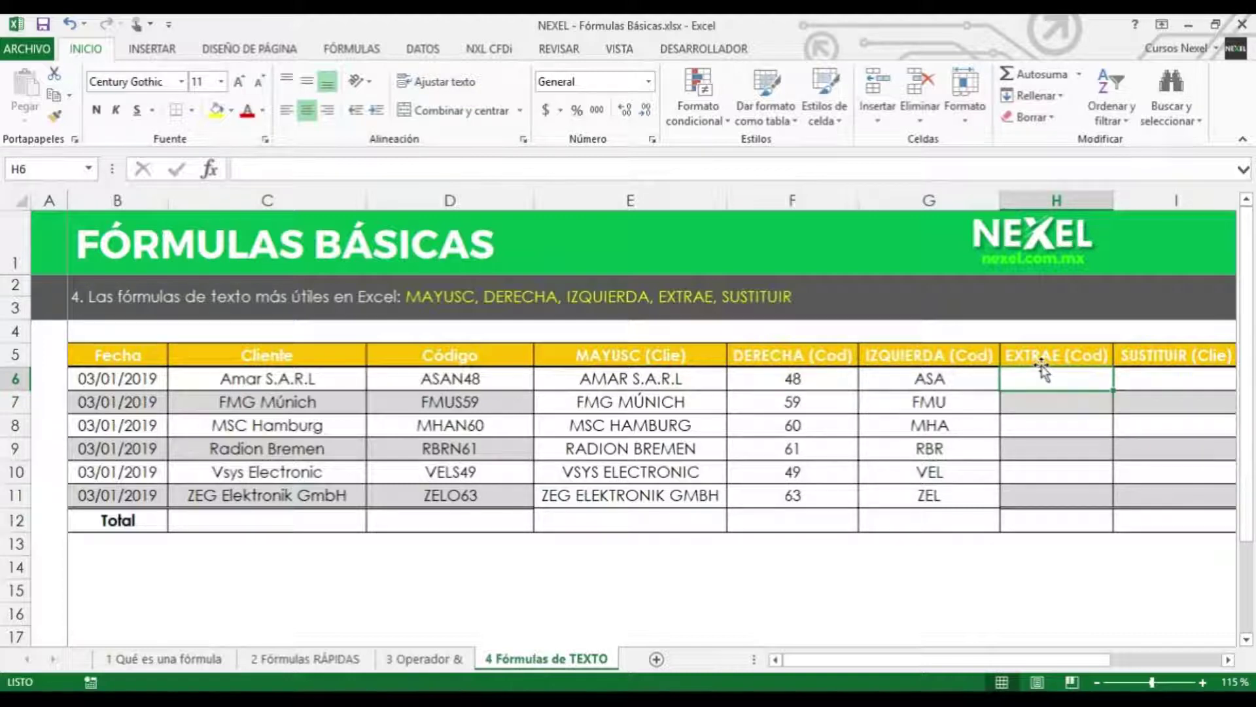
click(771, 376)
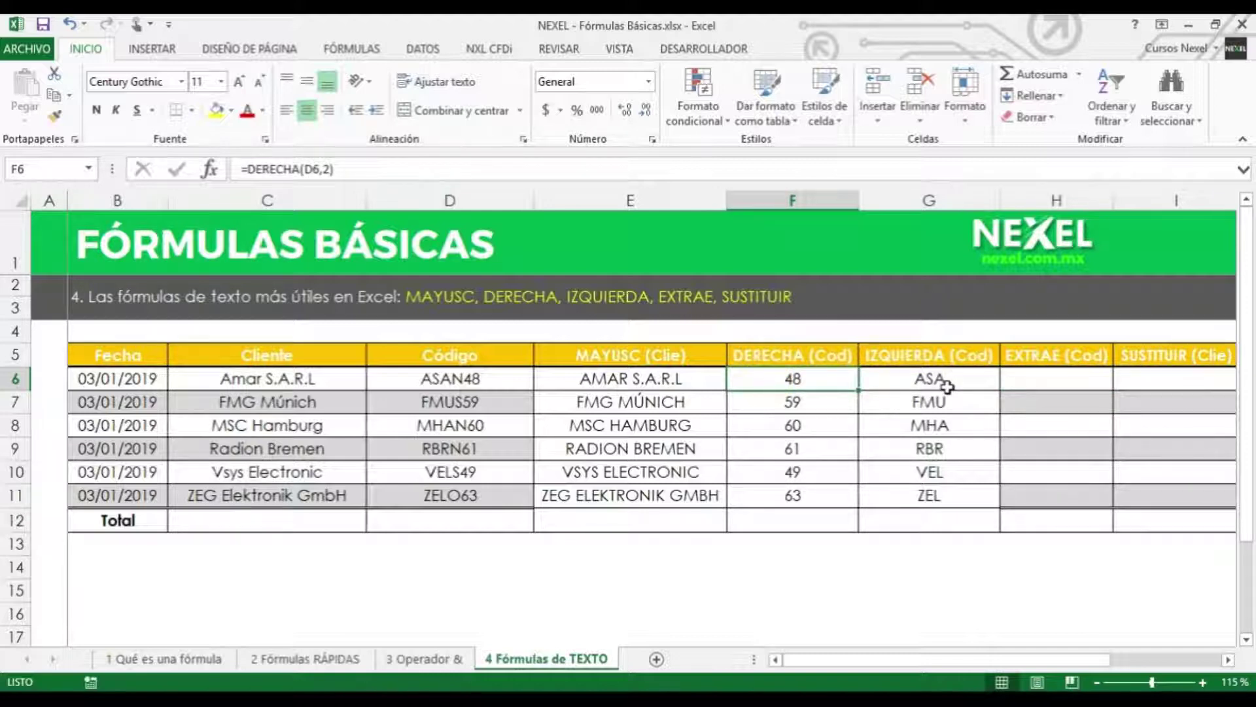
click(975, 379)
click(1041, 378)
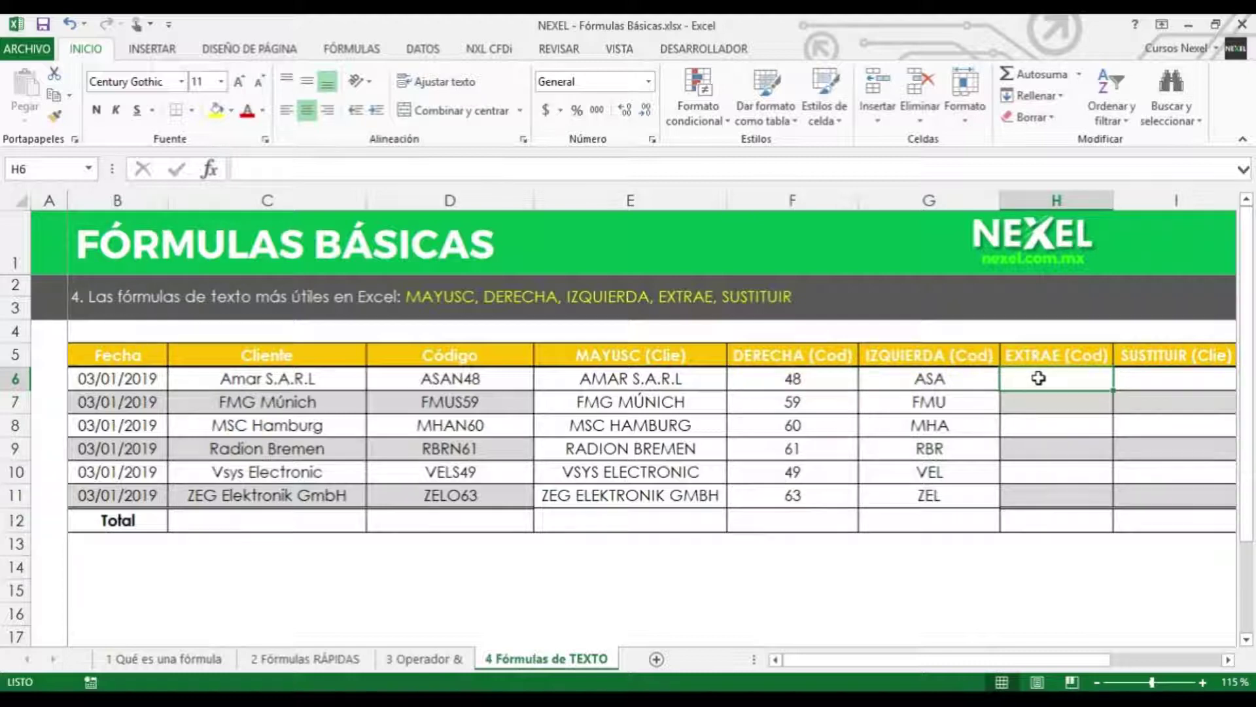
text(=extr)
key(Tab)
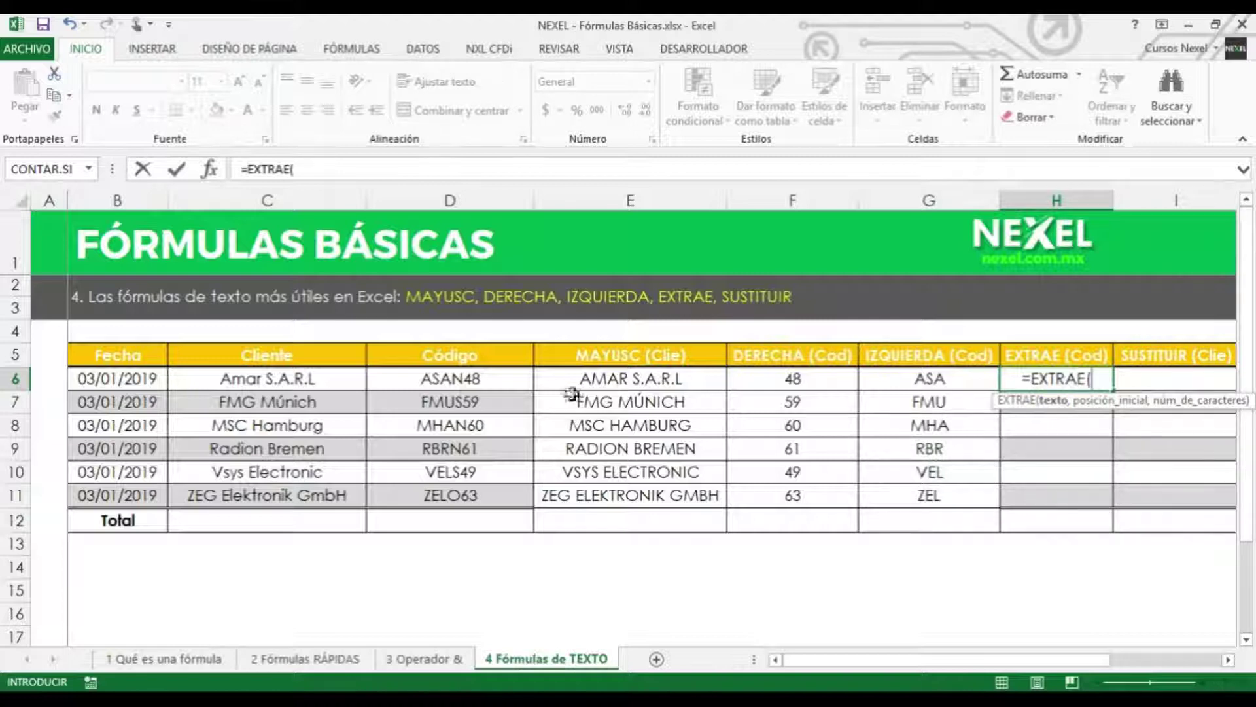
click(487, 383)
text(,)
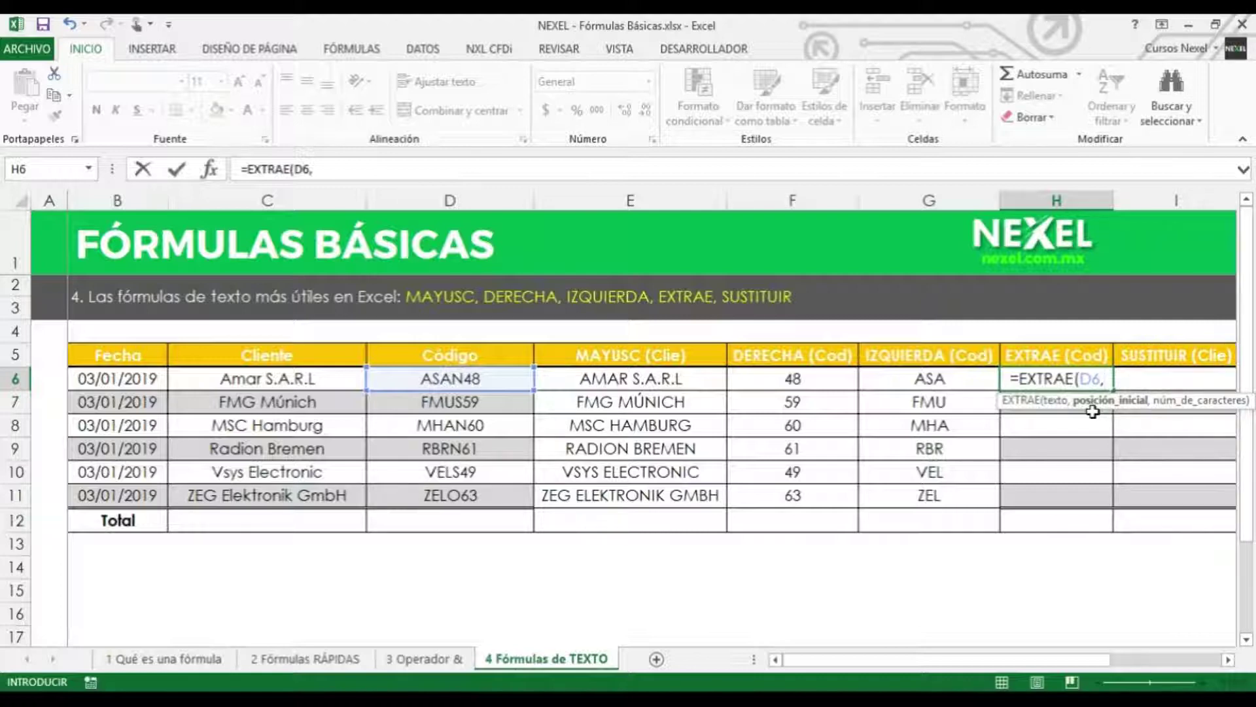
text(4,)
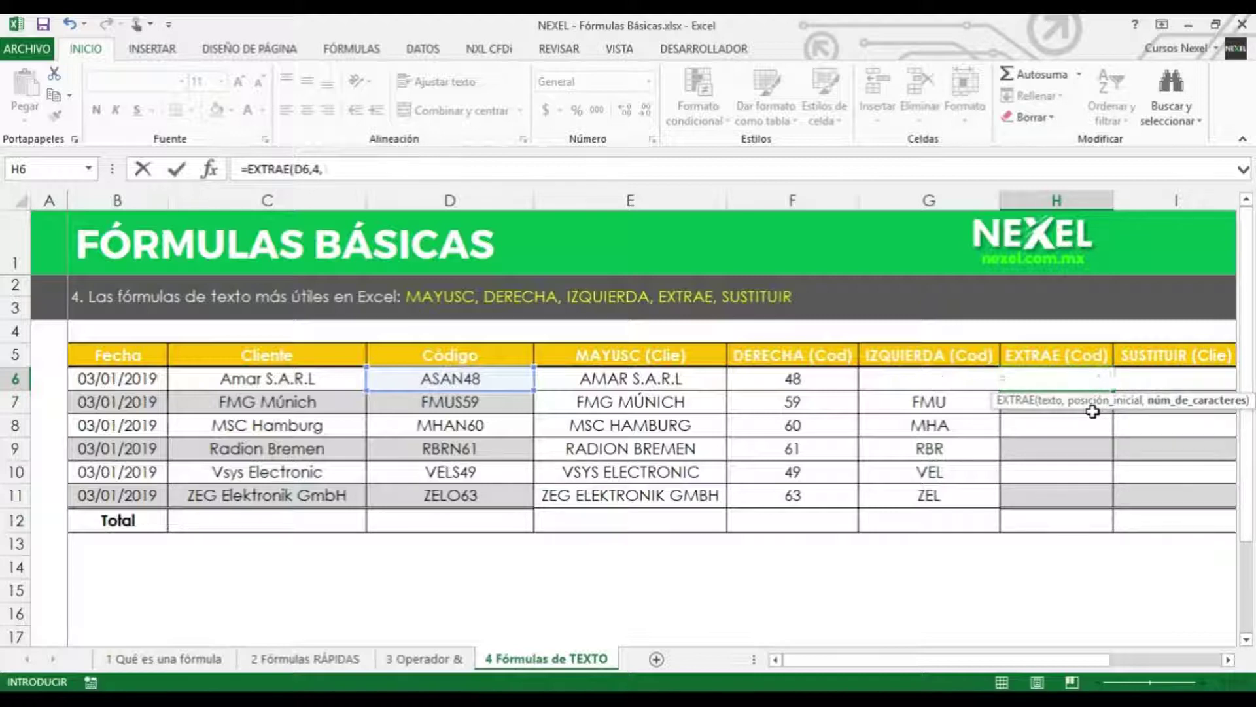
text(1))
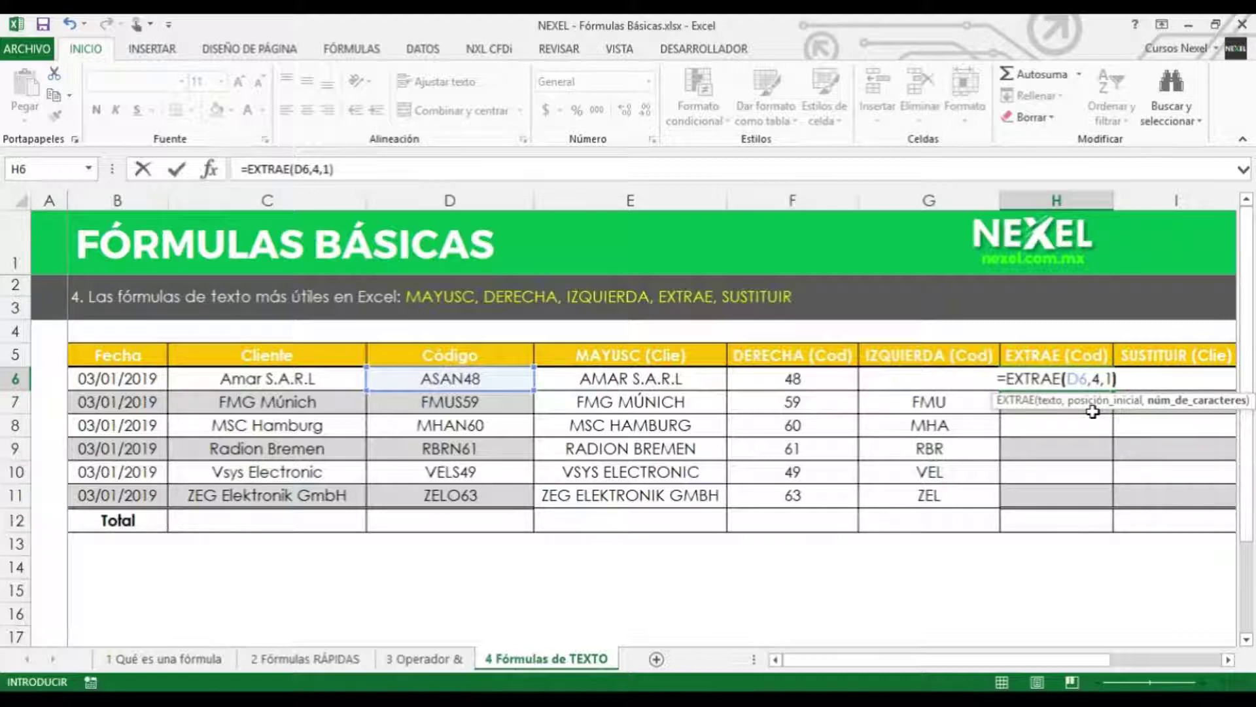
key(Return)
Step: Fill the EXTRAE formula down over H6:H11 and inspect the cell reference of the formula in H11
key(Up)
drag(1113, 390, 1113, 504)
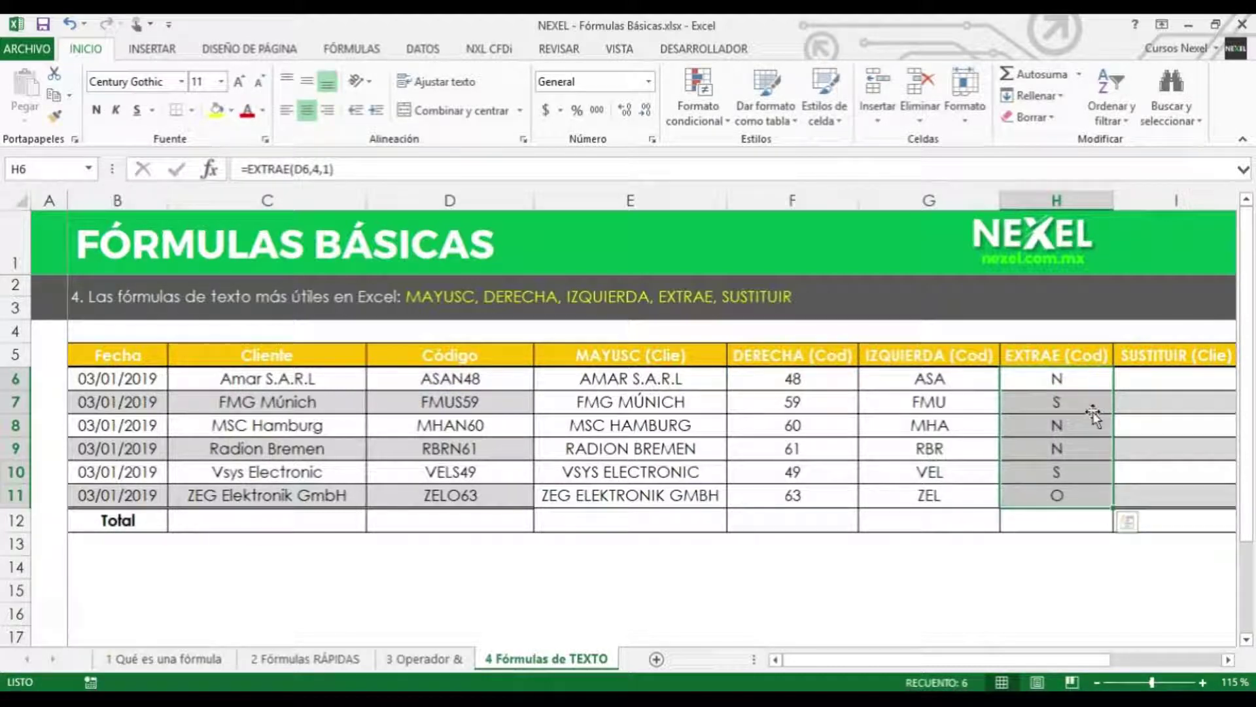
key(Down)
key(Down)
key(Down)
key(Down)
key(Down)
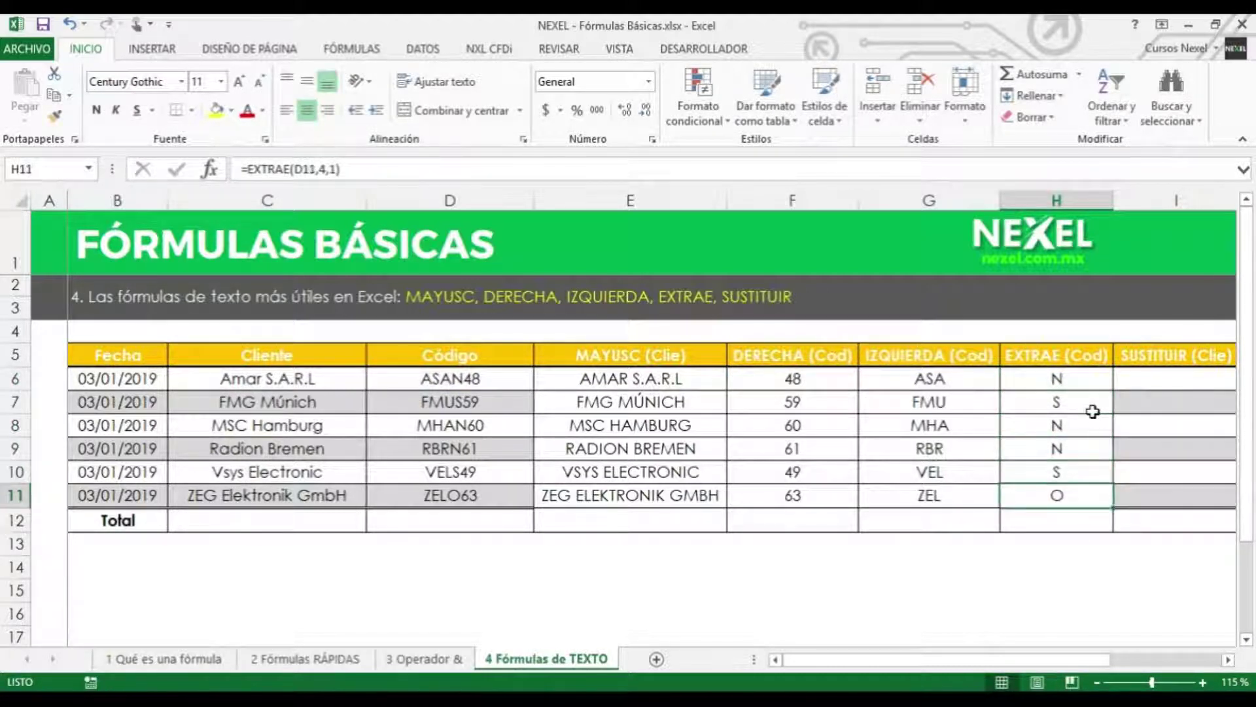
key(F2)
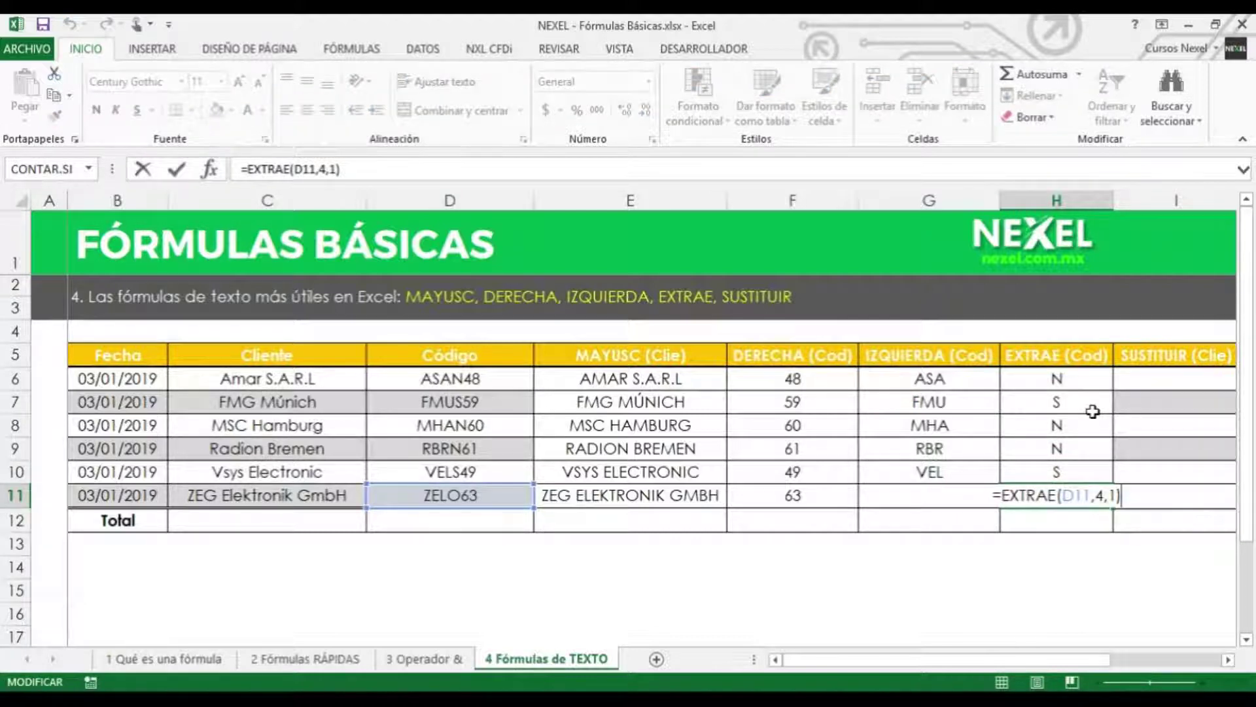
key(ctrl+Return)
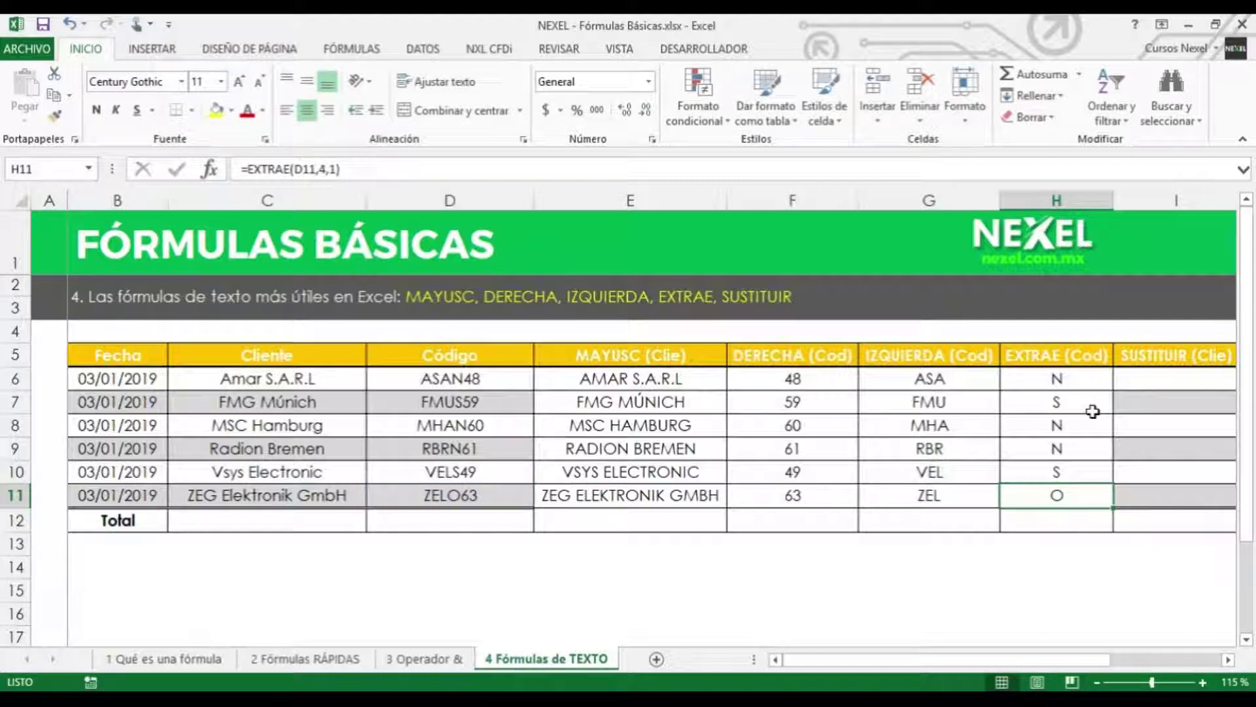
Step: Look across the row 6 results and compare the Código values in D6:D11 with the EXTRAE (Cod) cells H6:H11
key(Up)
key(Up)
key(Up)
key(Up)
key(Up)
key(Right)
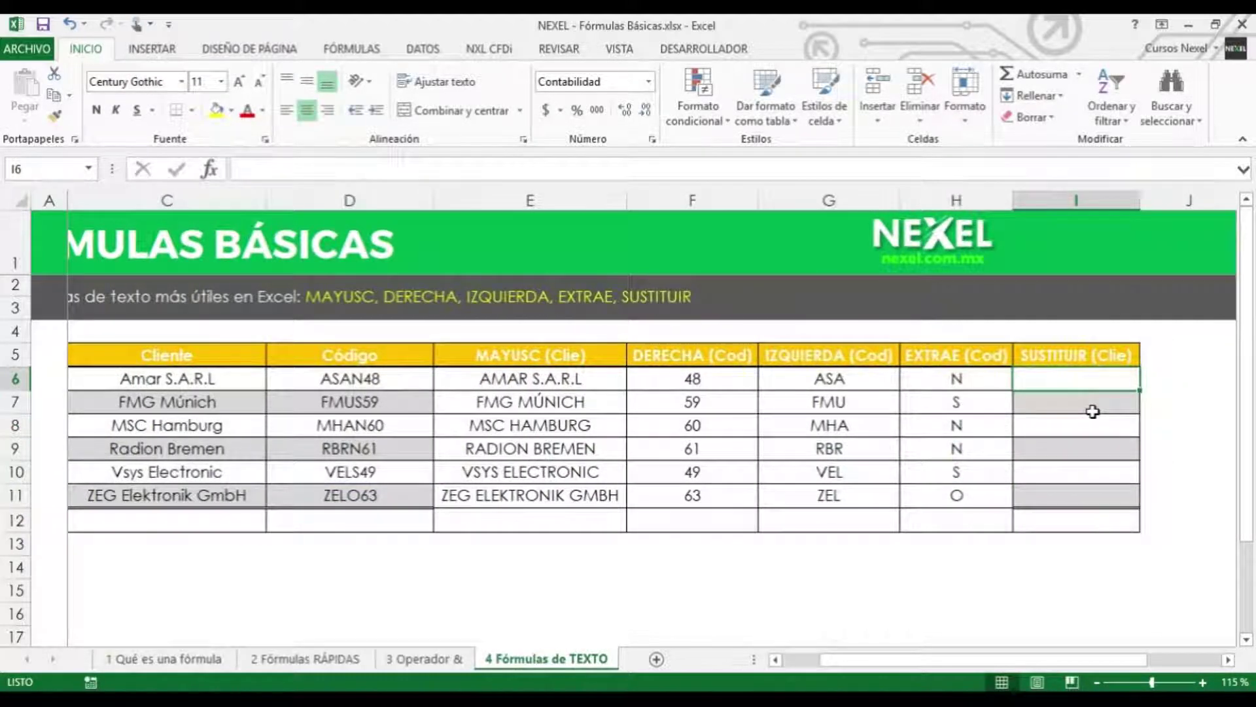
key(Left)
key(Left)
key(Left)
key(Left)
key(Left)
key(Left)
key(Left)
key(Left)
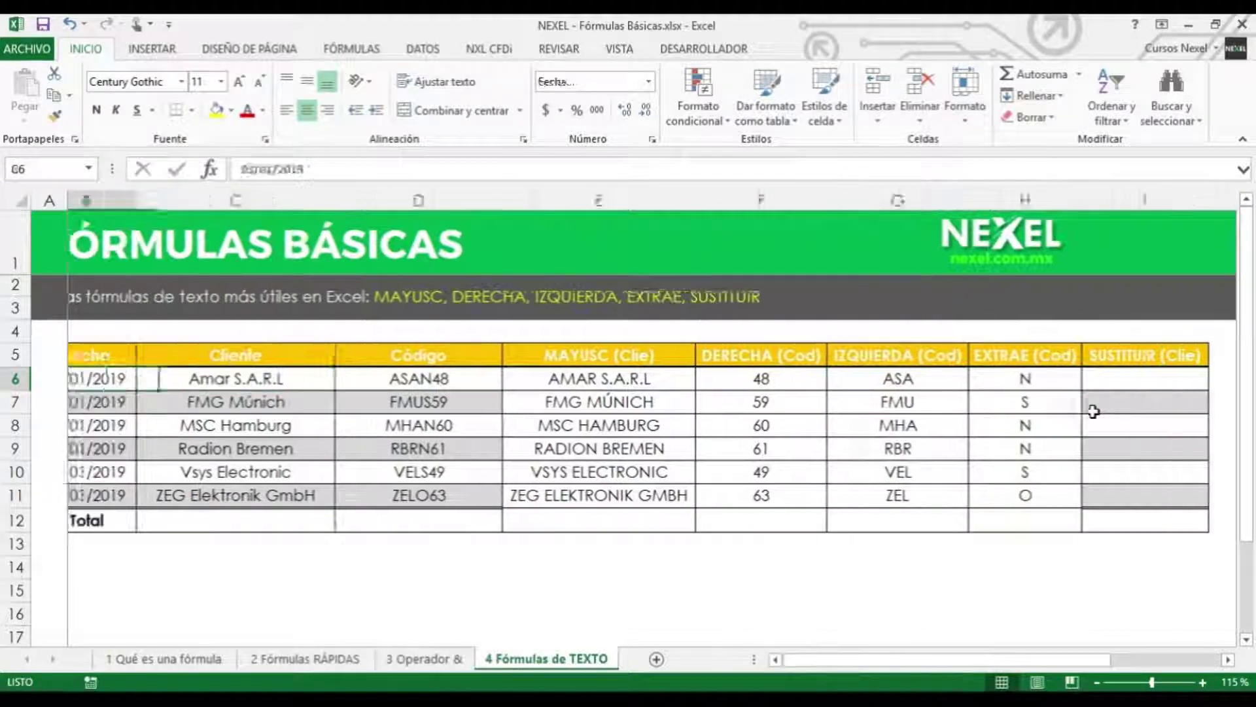
key(Right)
key(Right)
key(Right)
key(Right)
key(Right)
key(Right)
key(Right)
key(Right)
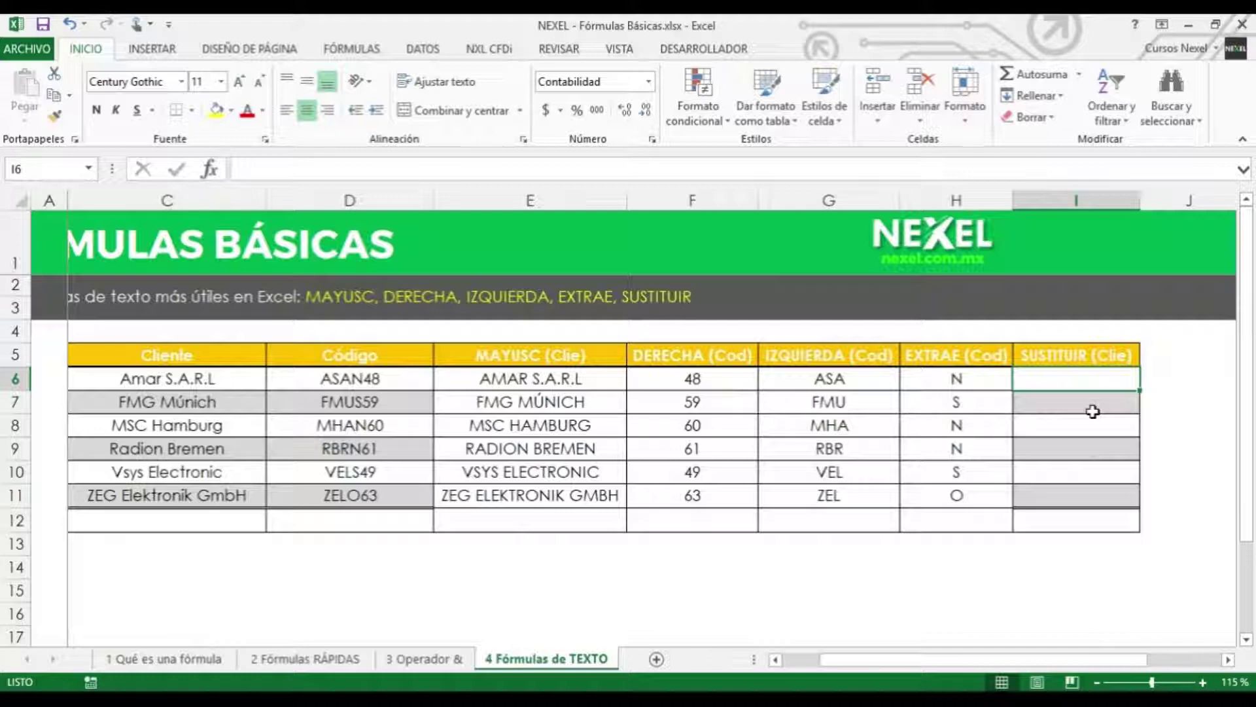
drag(289, 377, 318, 495)
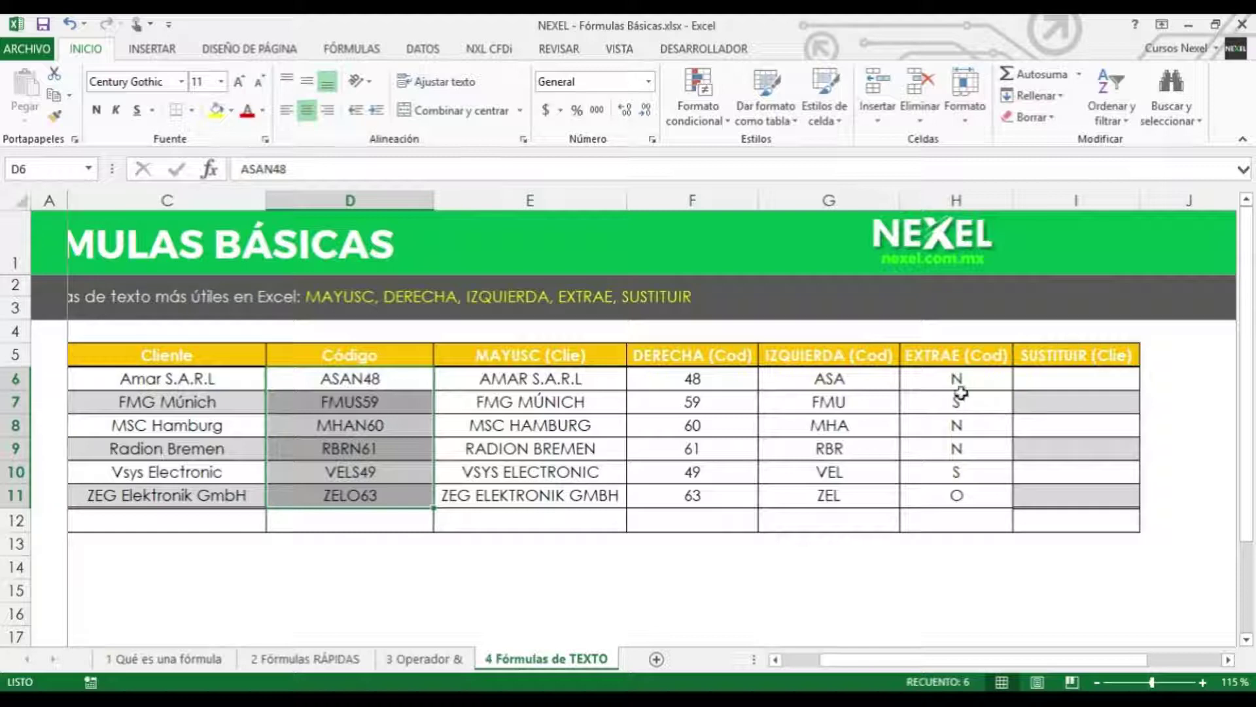
drag(962, 380, 981, 490)
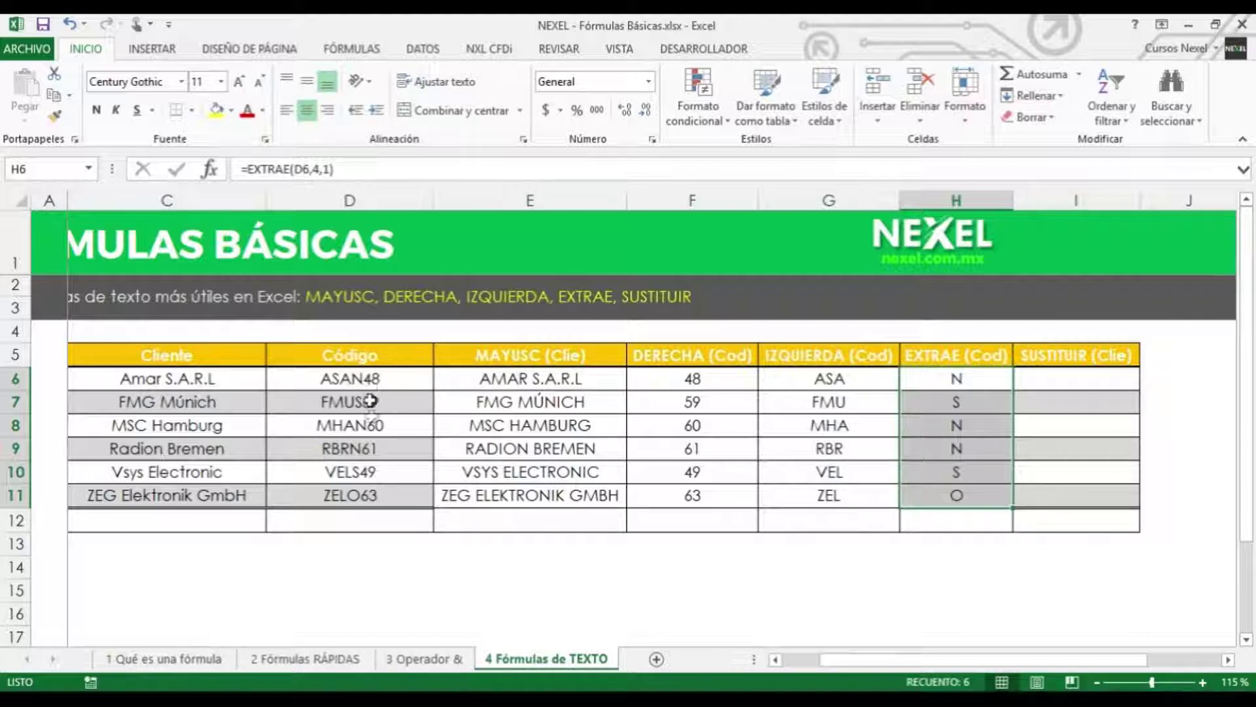
click(1038, 381)
click(340, 380)
drag(340, 380, 356, 494)
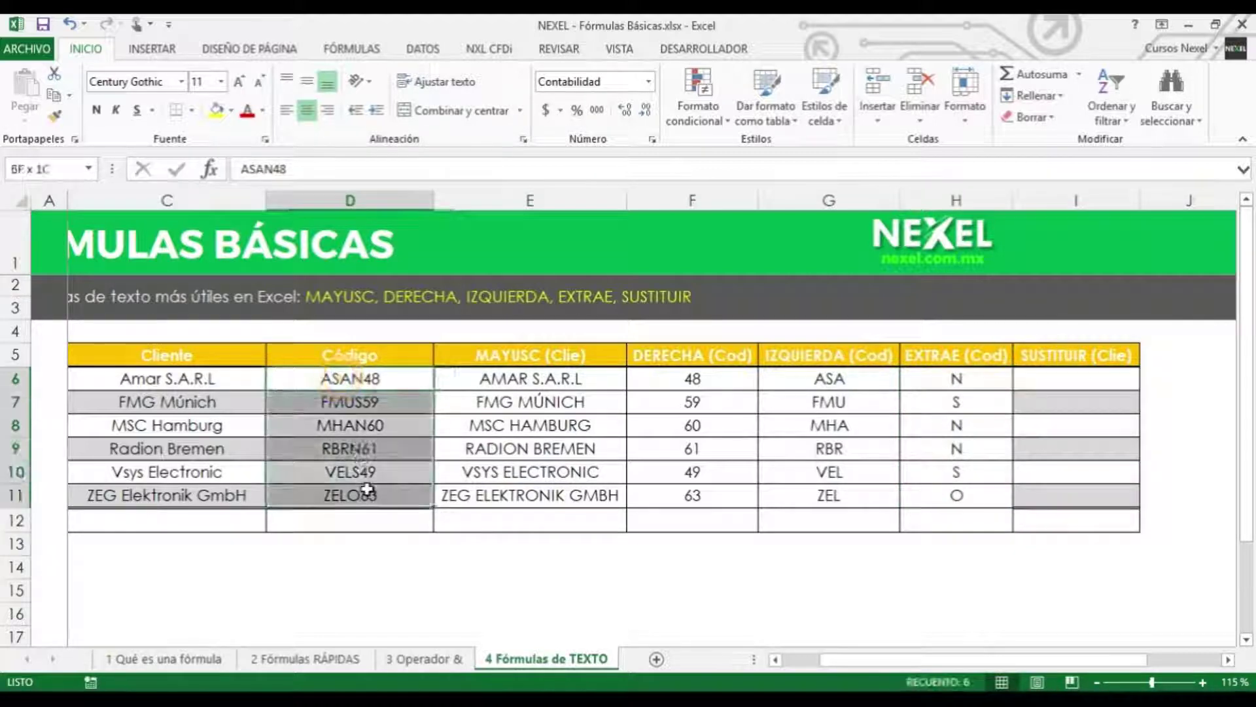
Step: Enter =SUSTITUIR(D6,"N","") in I6 to remove the letter N from the first client code
click(1038, 384)
text(=sus)
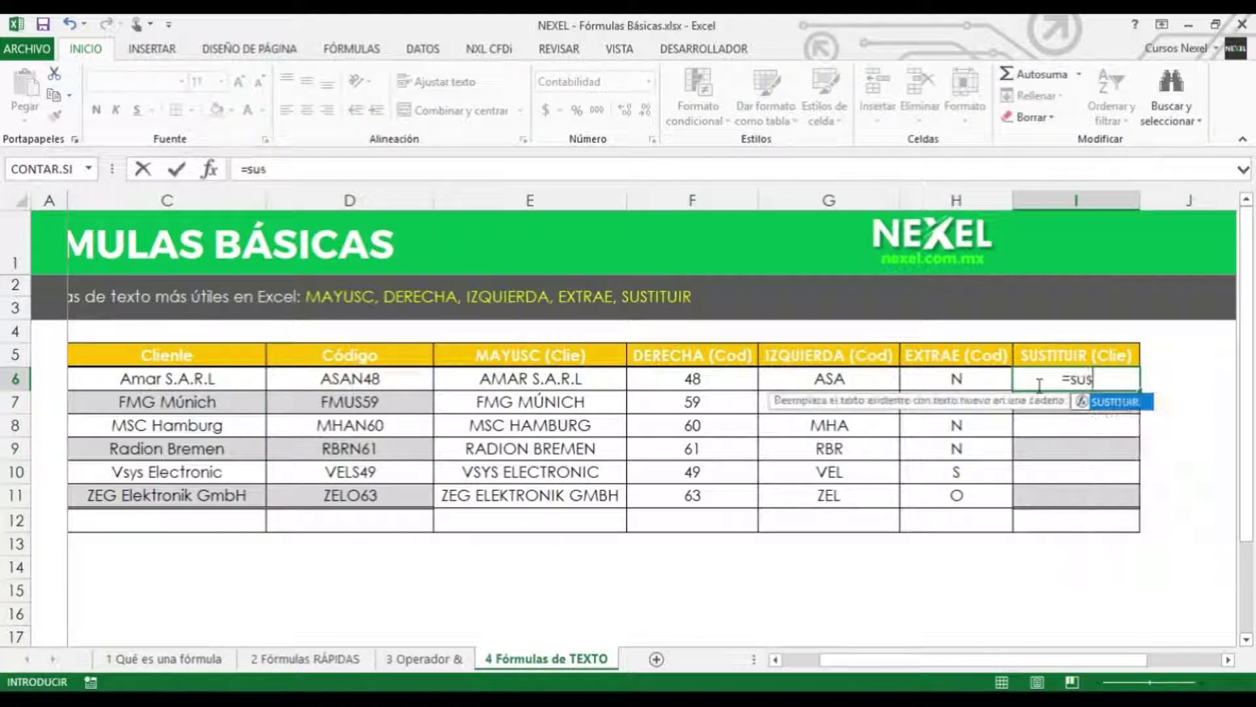
key(Tab)
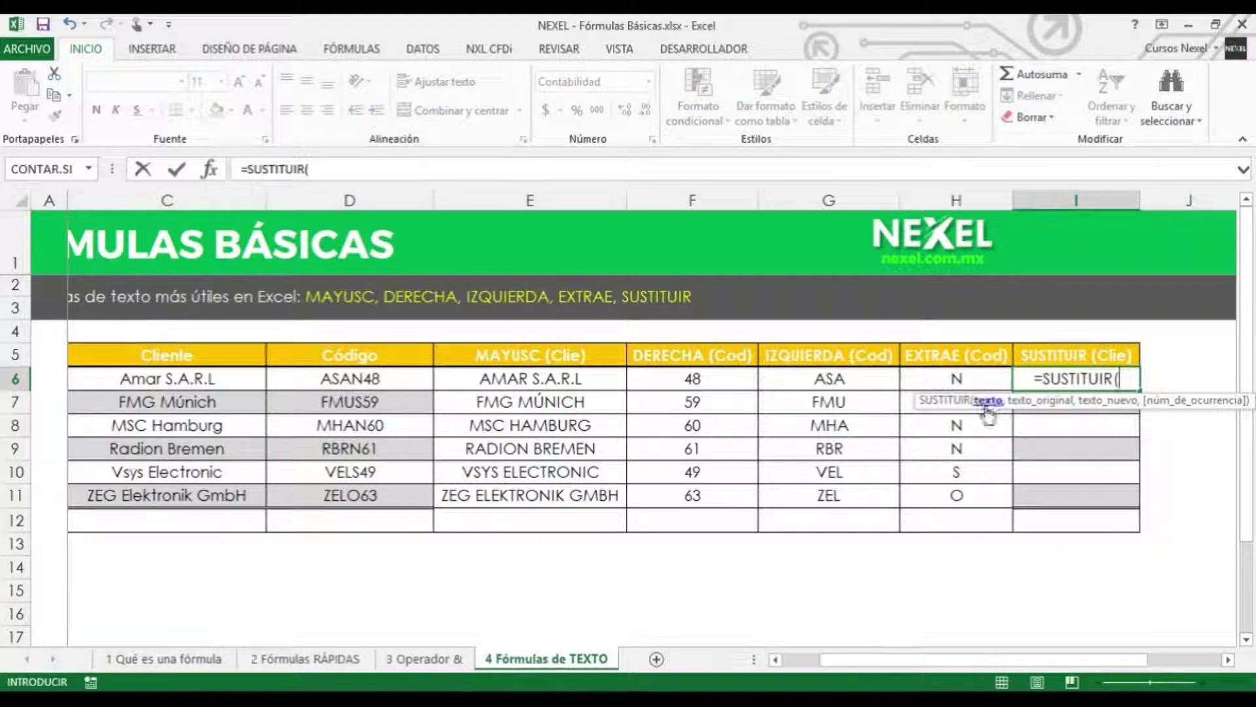
click(388, 375)
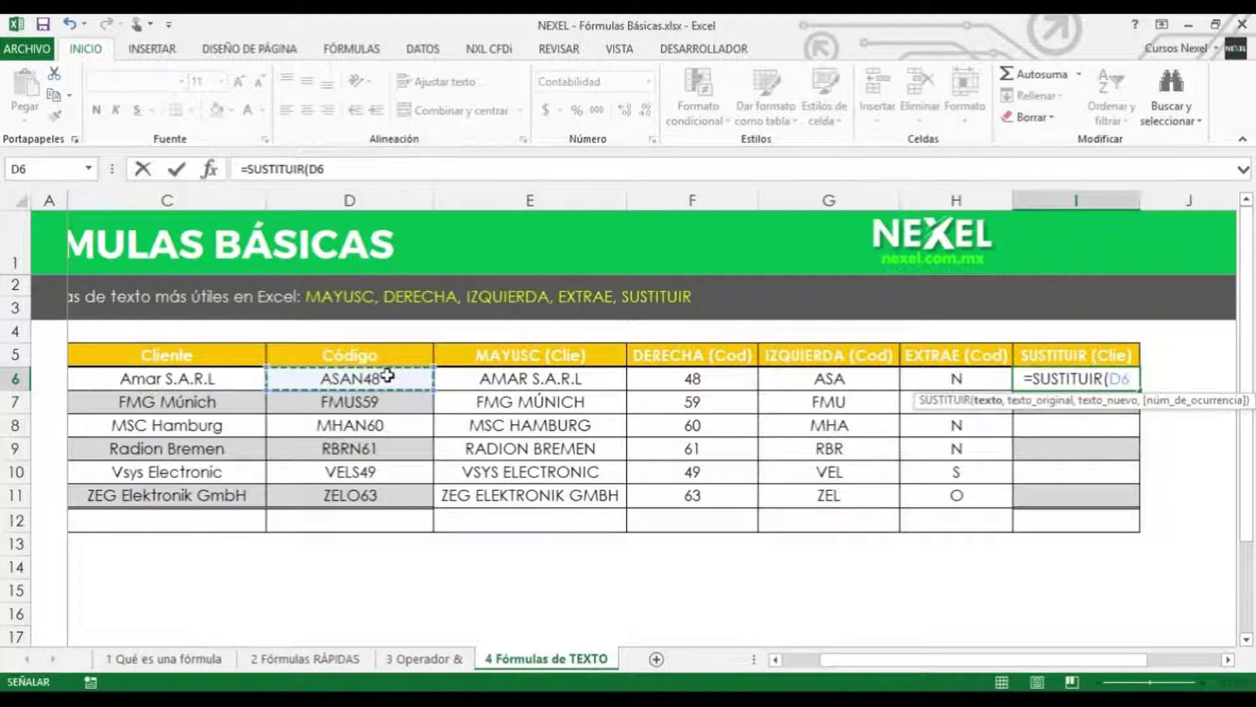
text(,)
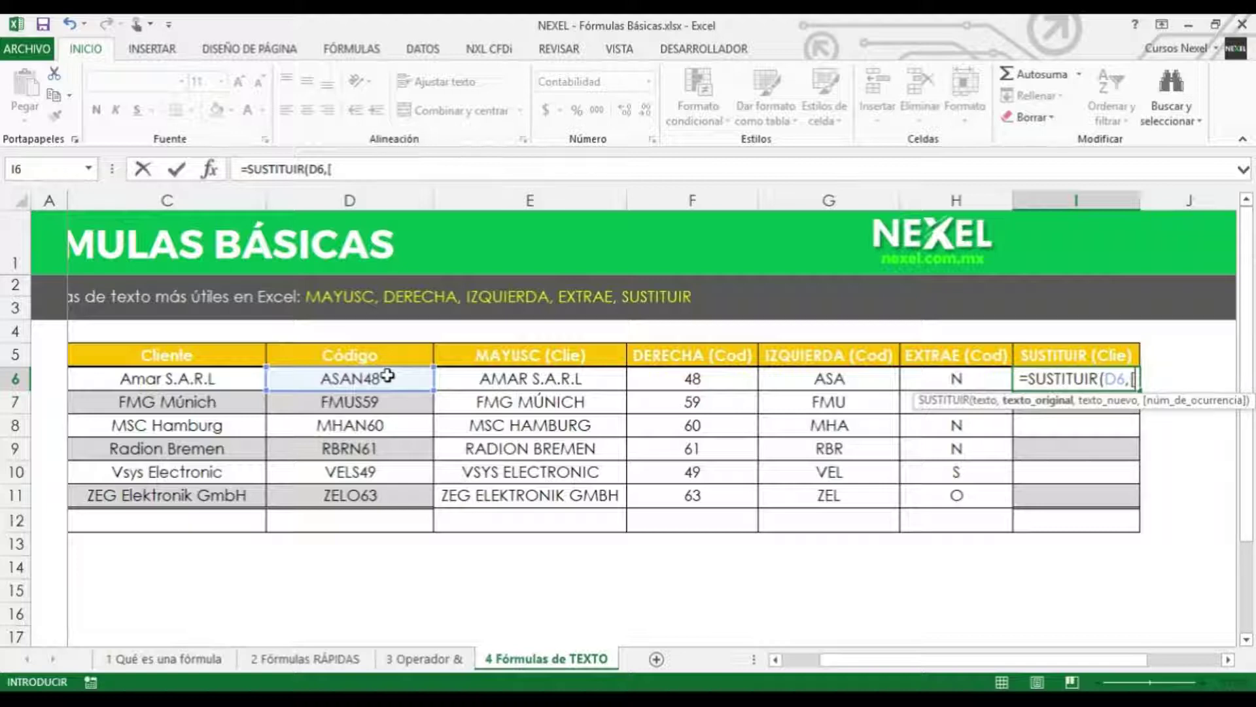
text("N)
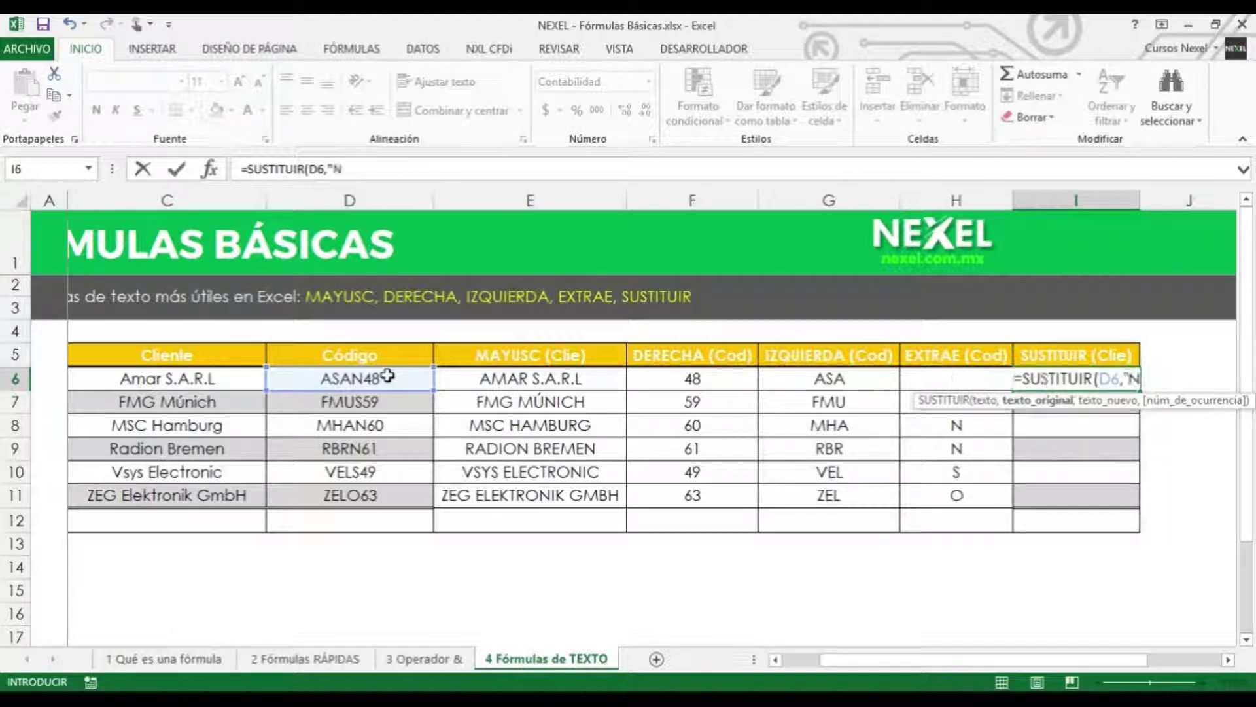
text(",)
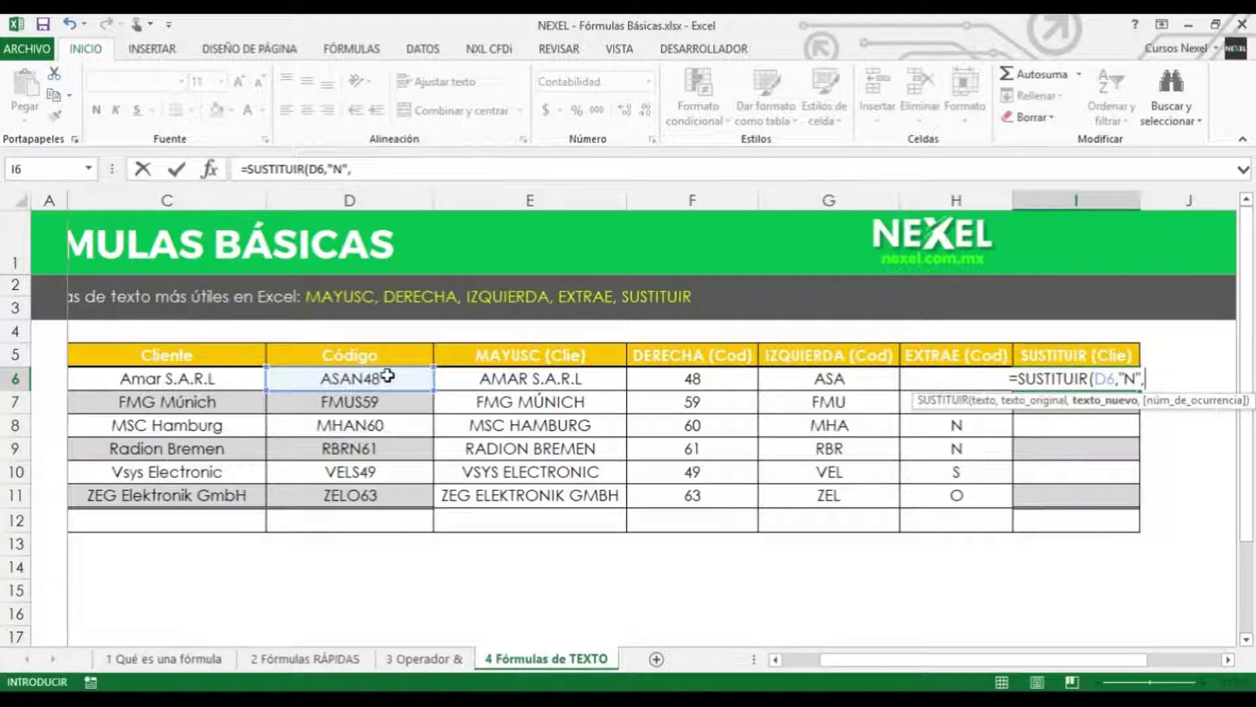
text(")
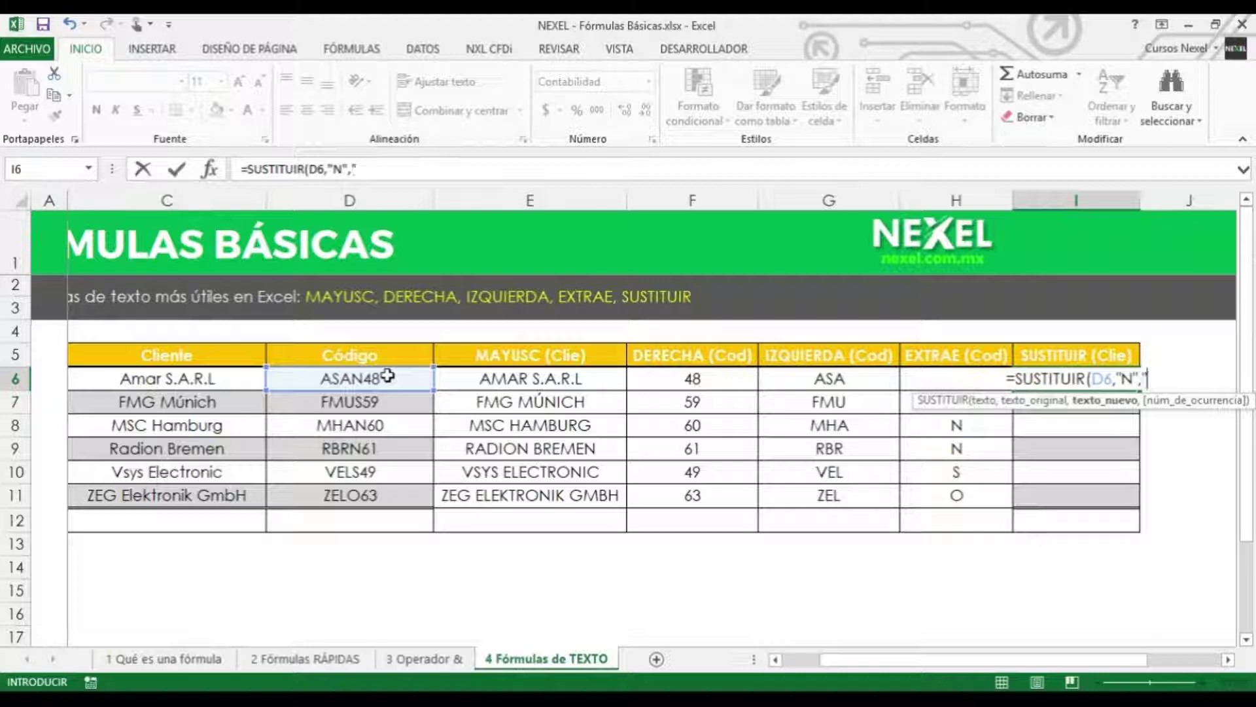
text(")
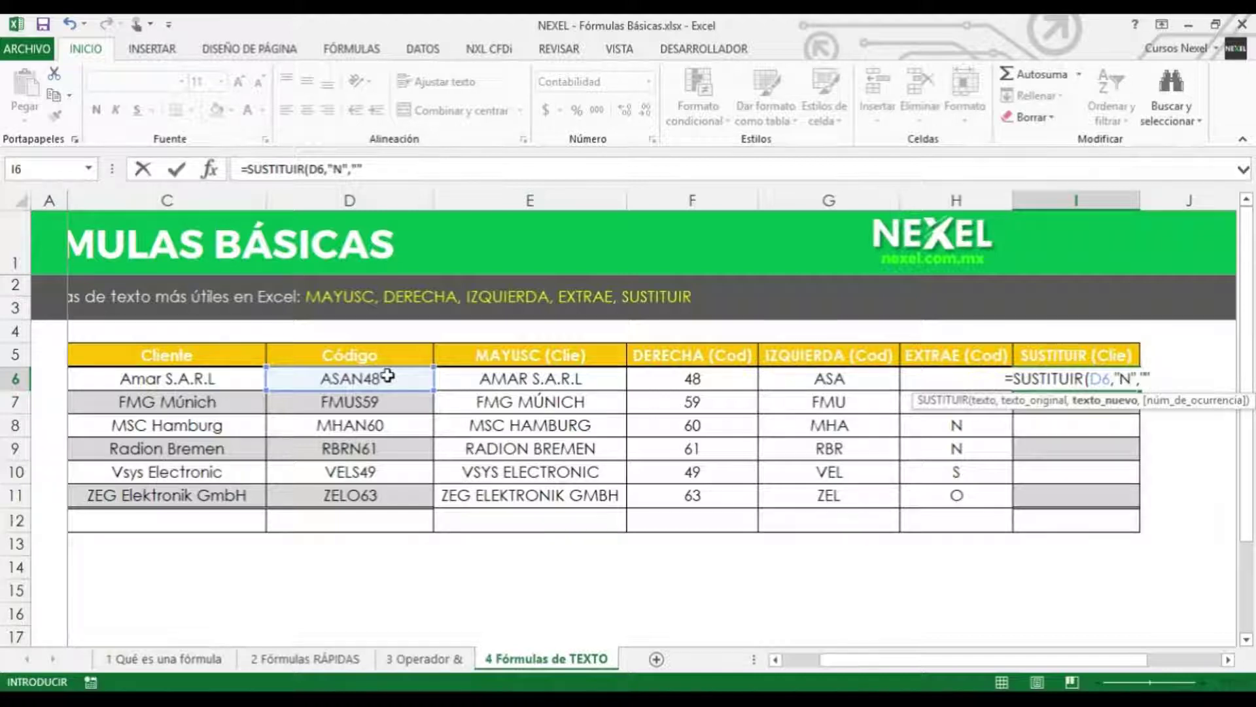
text(,)
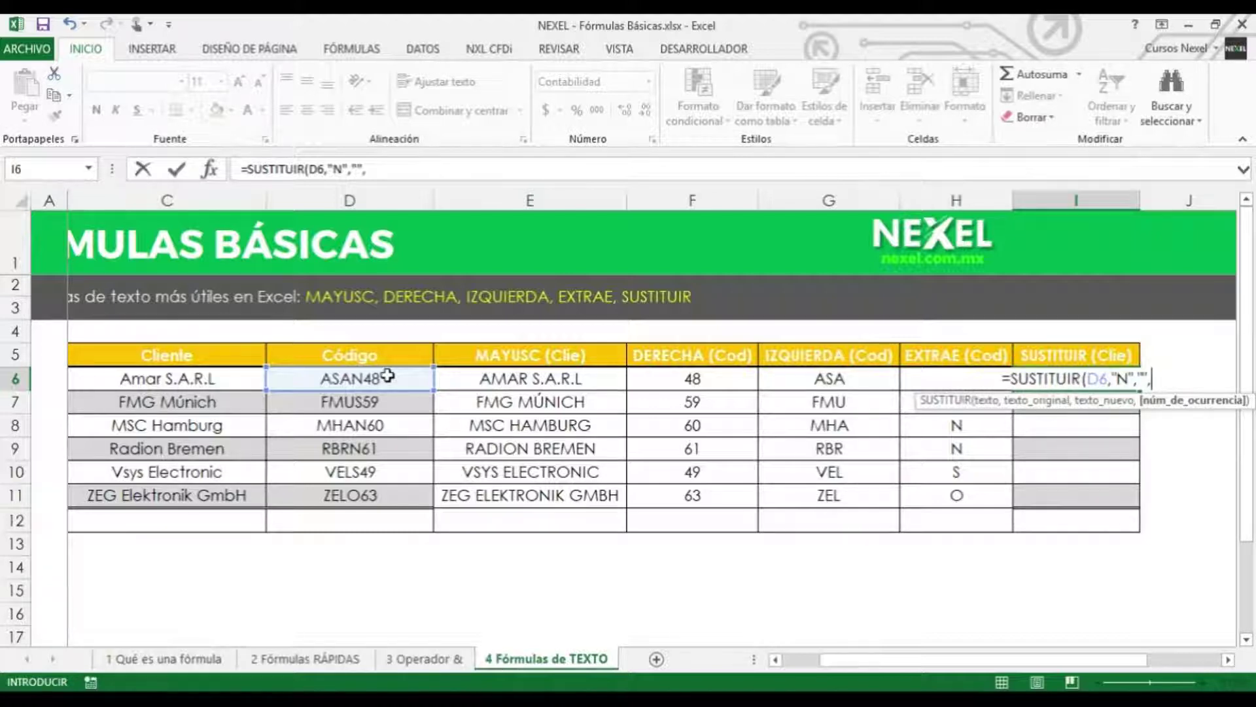
key(BackSpace)
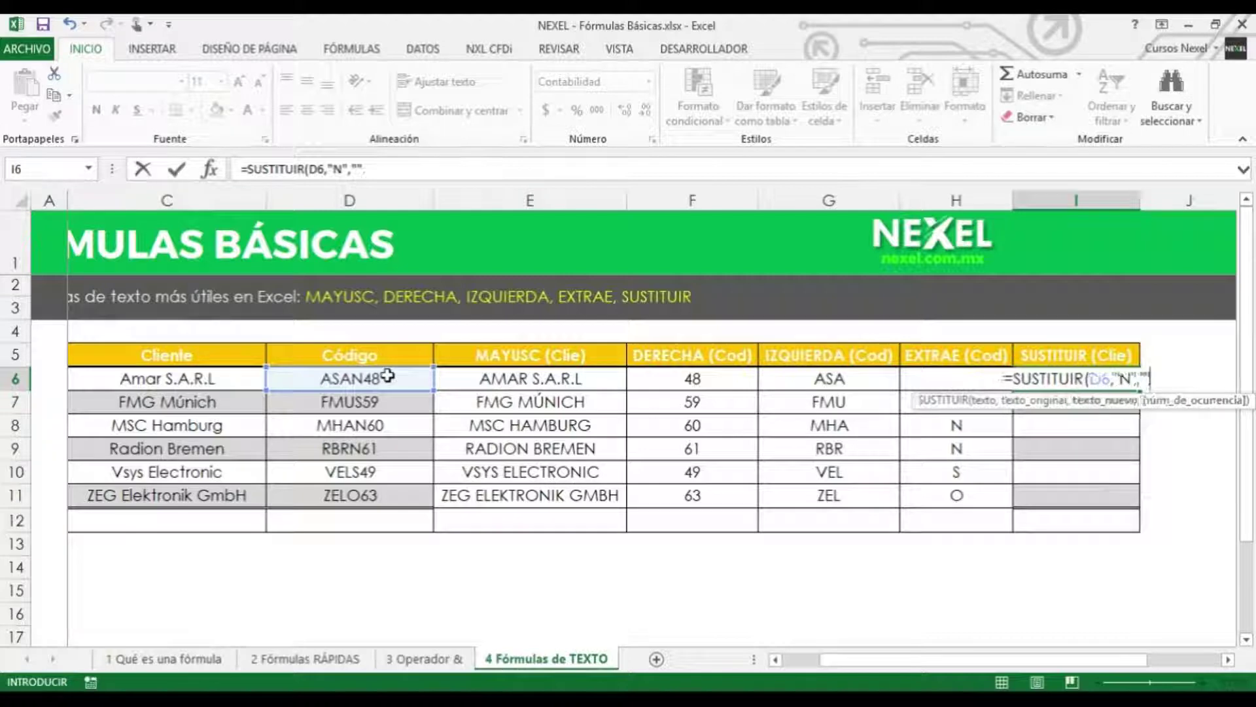
text())
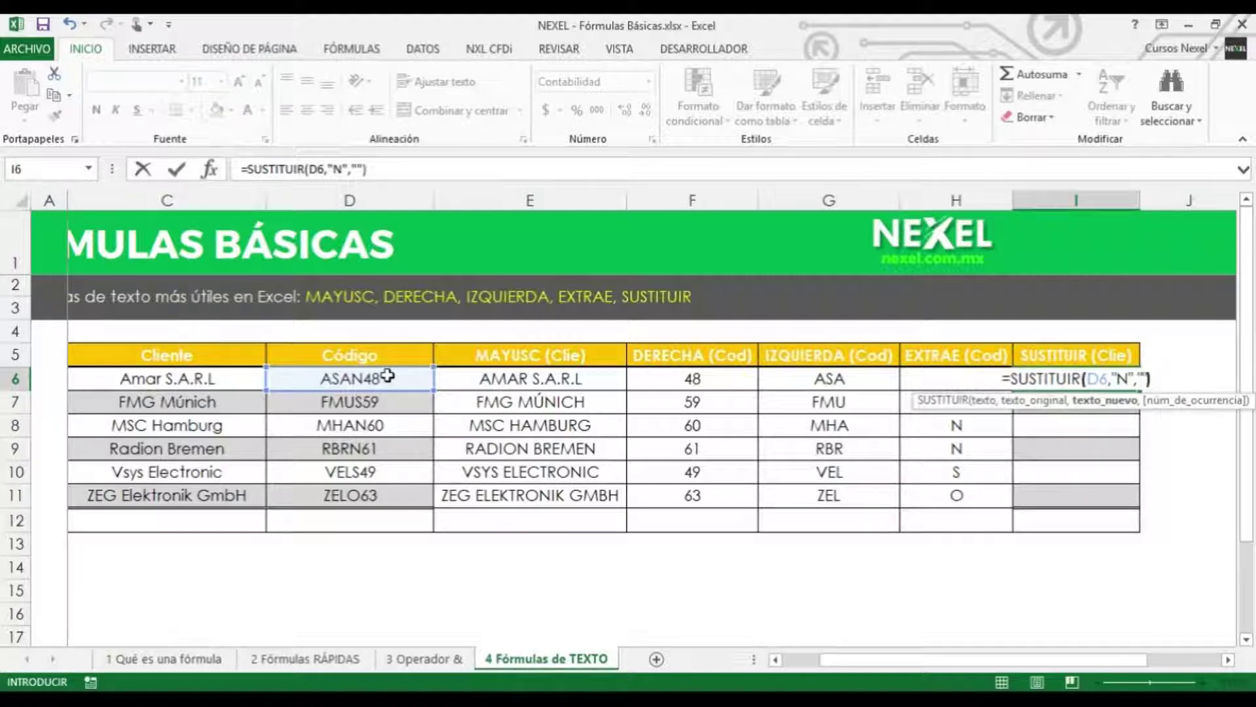
key(Return)
Step: Fill the SUSTITUIR formula down over I6:I11
key(Up)
key(shift+Down)
key(shift+Down)
key(shift+Down)
key(shift+Down)
key(shift+Down)
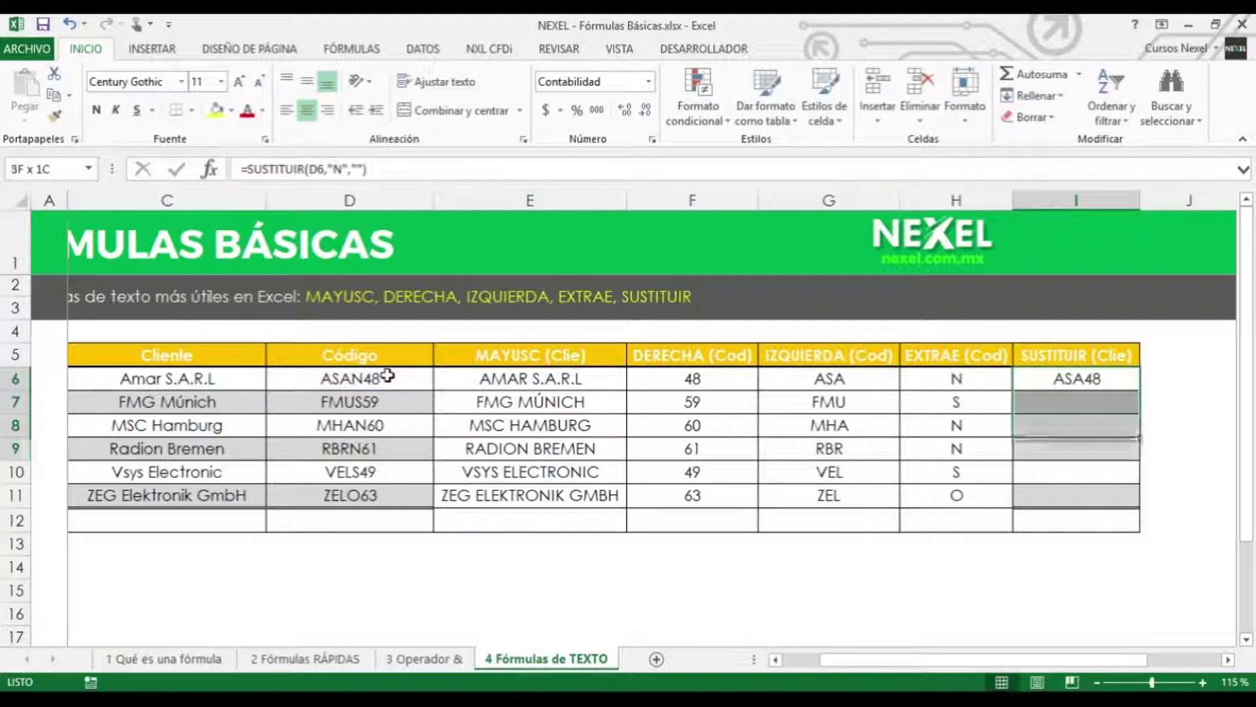
key(ctrl+j)
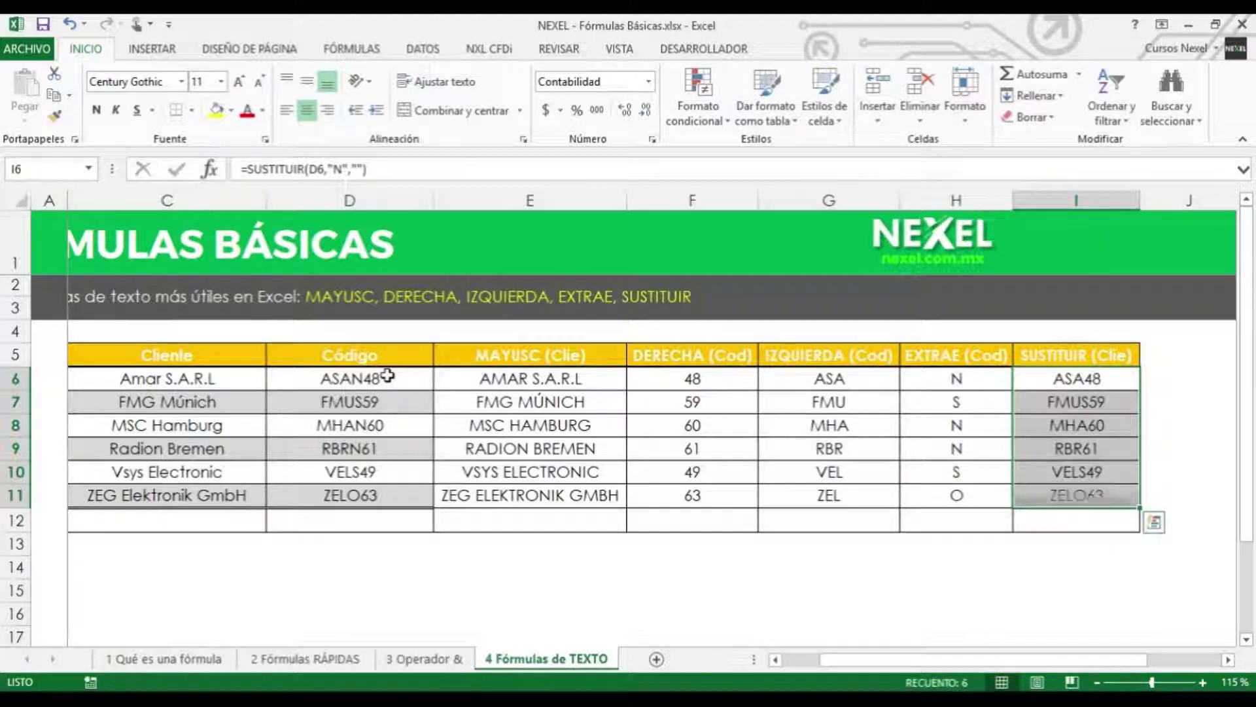
Step: Go through the SUSTITUIR (Clie) cells I6:I11 one by one to check the resulting codes and formula references
key(Up)
key(Down)
key(Down)
key(Down)
key(Down)
key(Down)
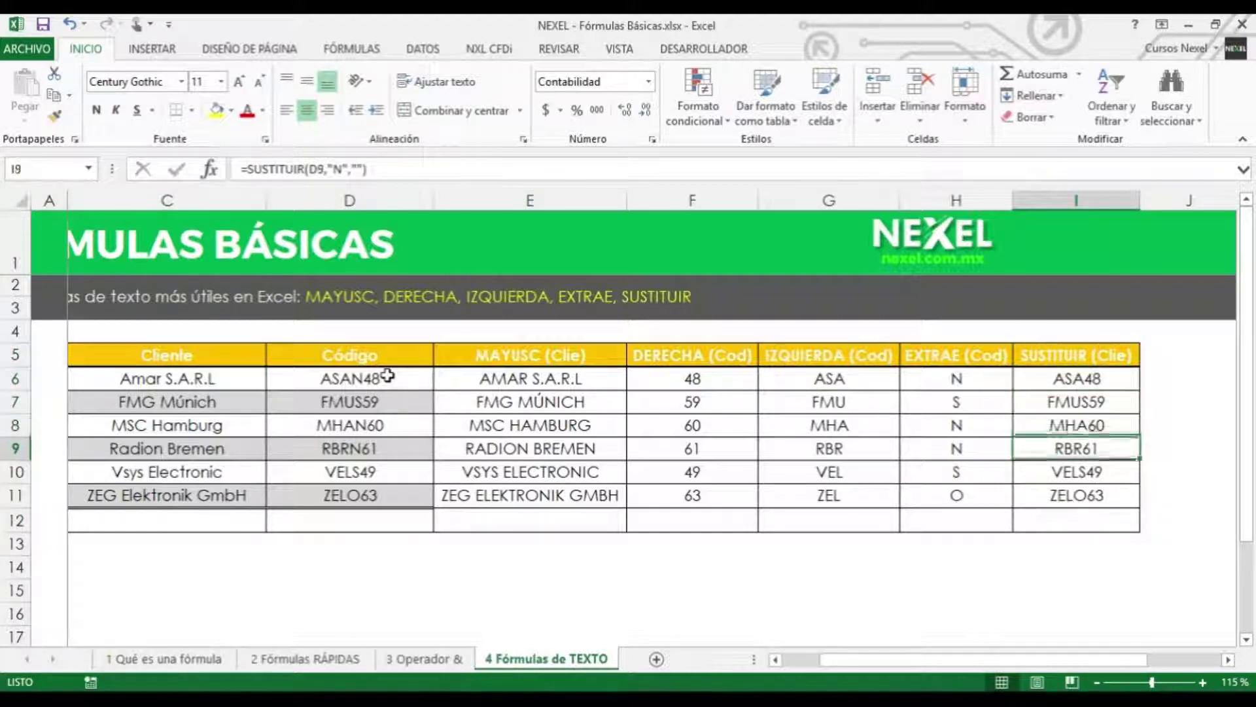
key(Down)
key(Up)
key(Up)
key(Up)
key(Up)
key(Up)
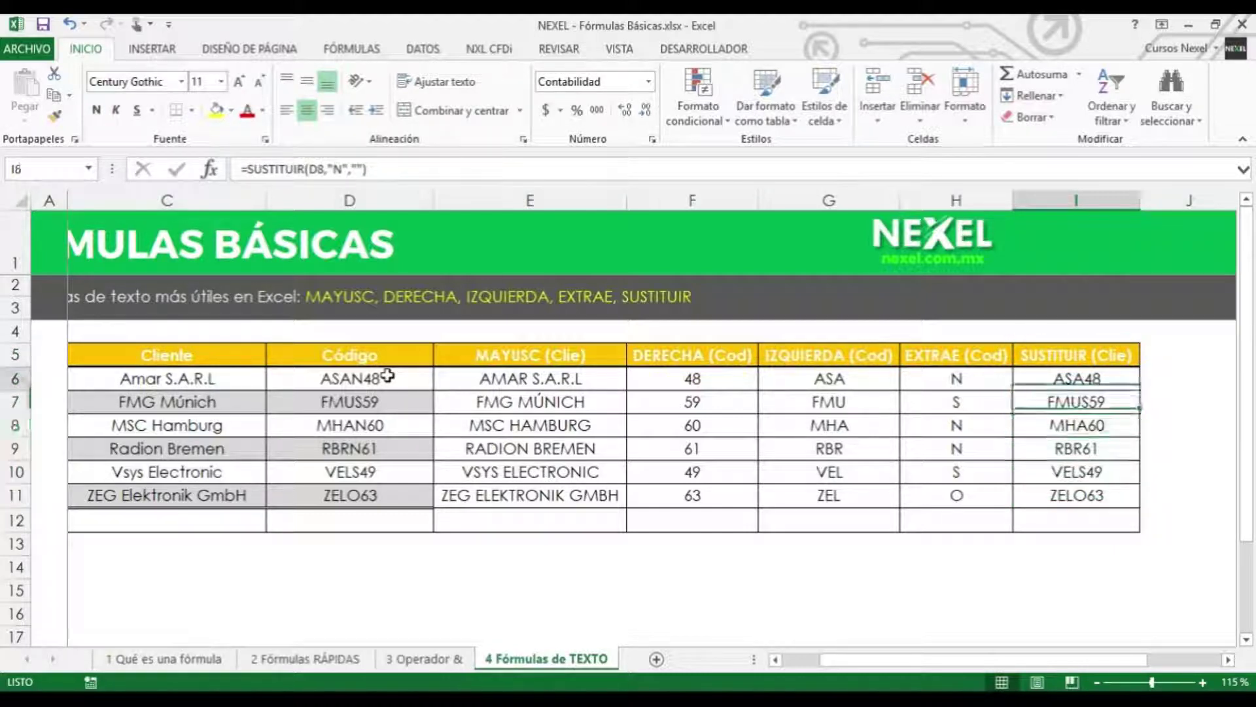
key(shift+Down)
key(shift+Down)
key(shift+Down)
key(shift+Down)
key(shift+Down)
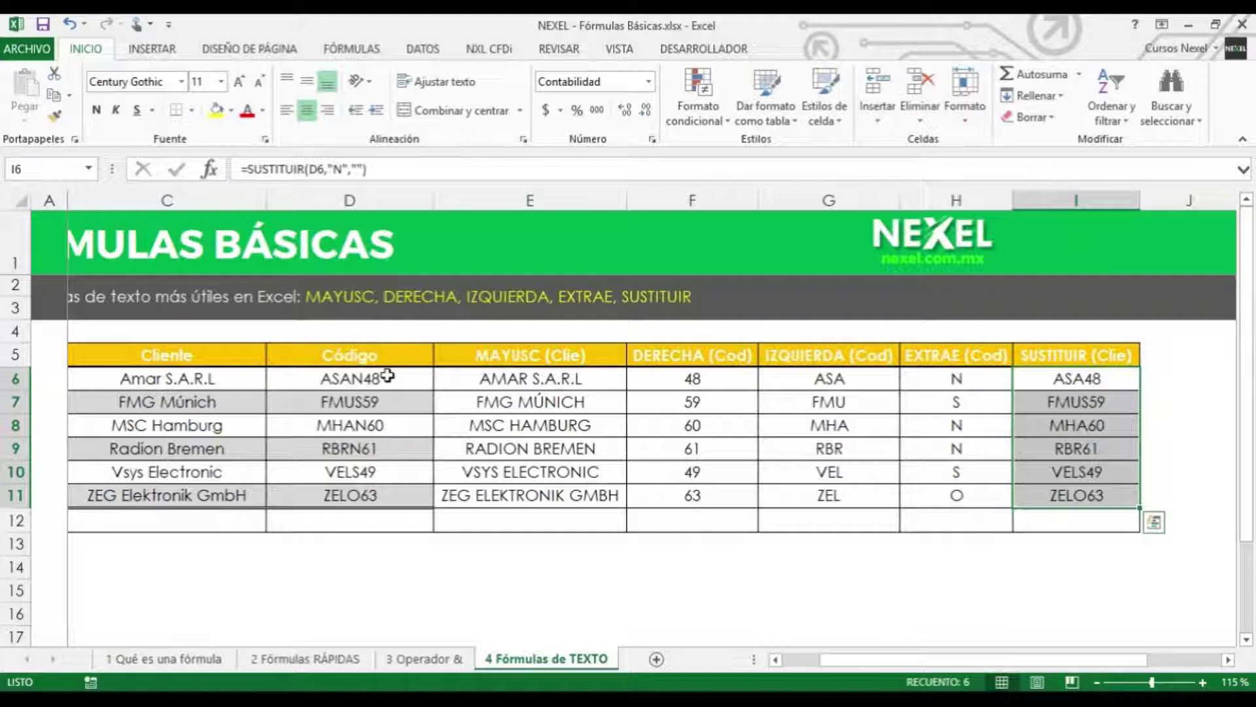
click(362, 356)
drag(382, 373, 373, 496)
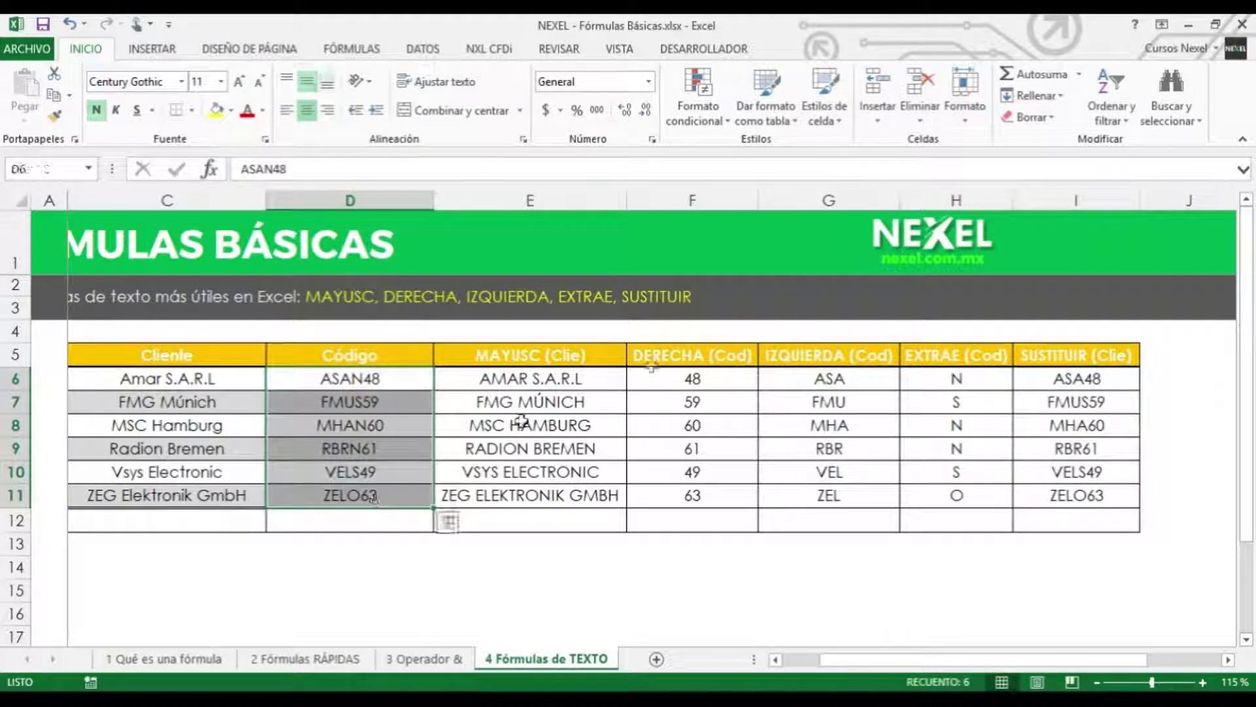
click(1187, 92)
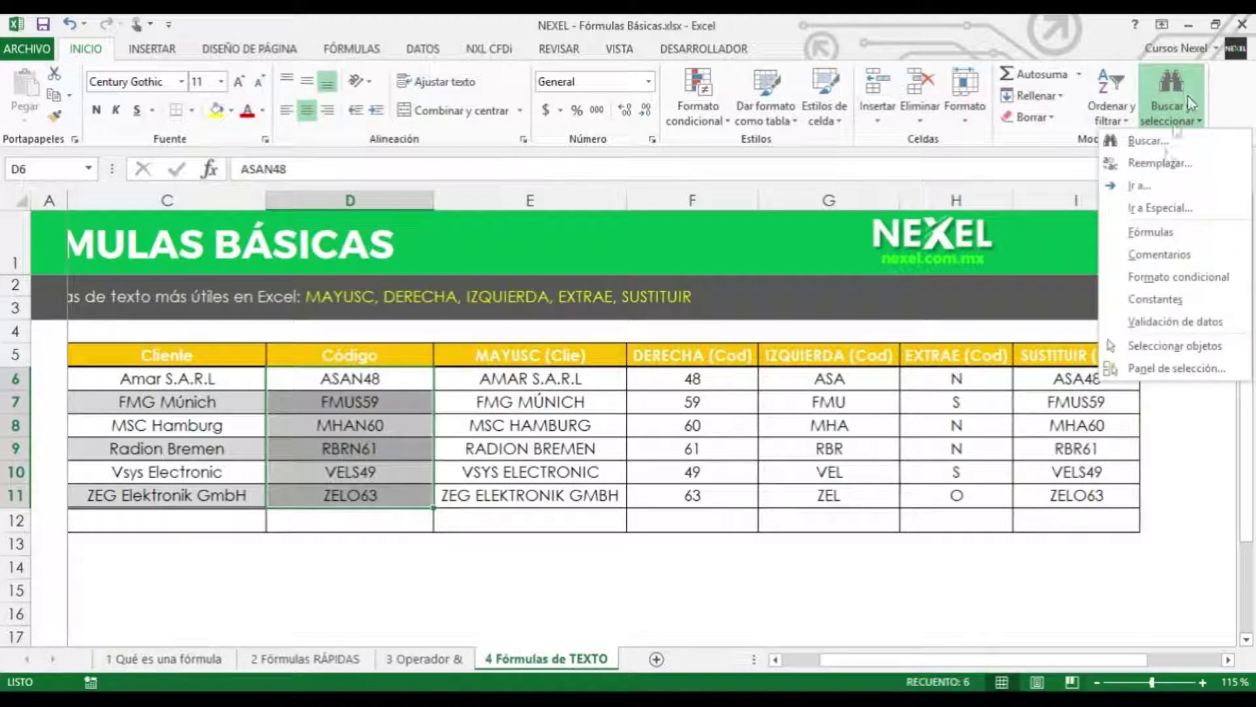
click(1156, 172)
text(n)
click(501, 439)
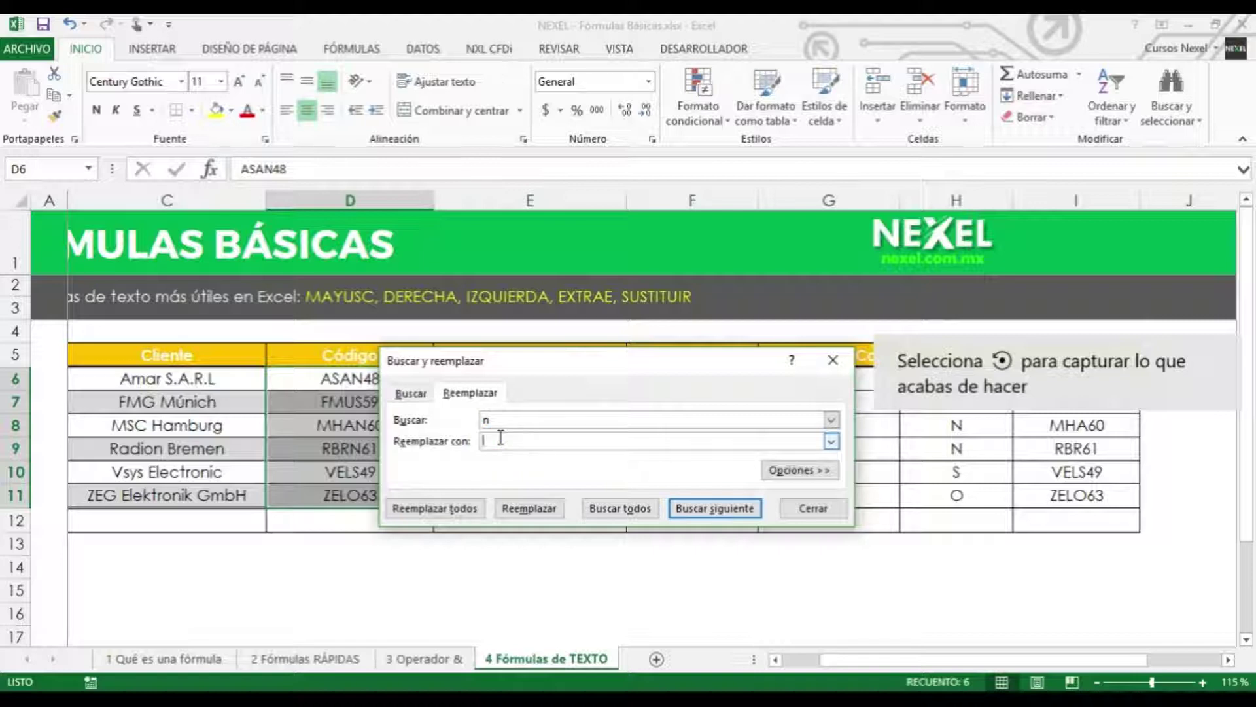
click(833, 367)
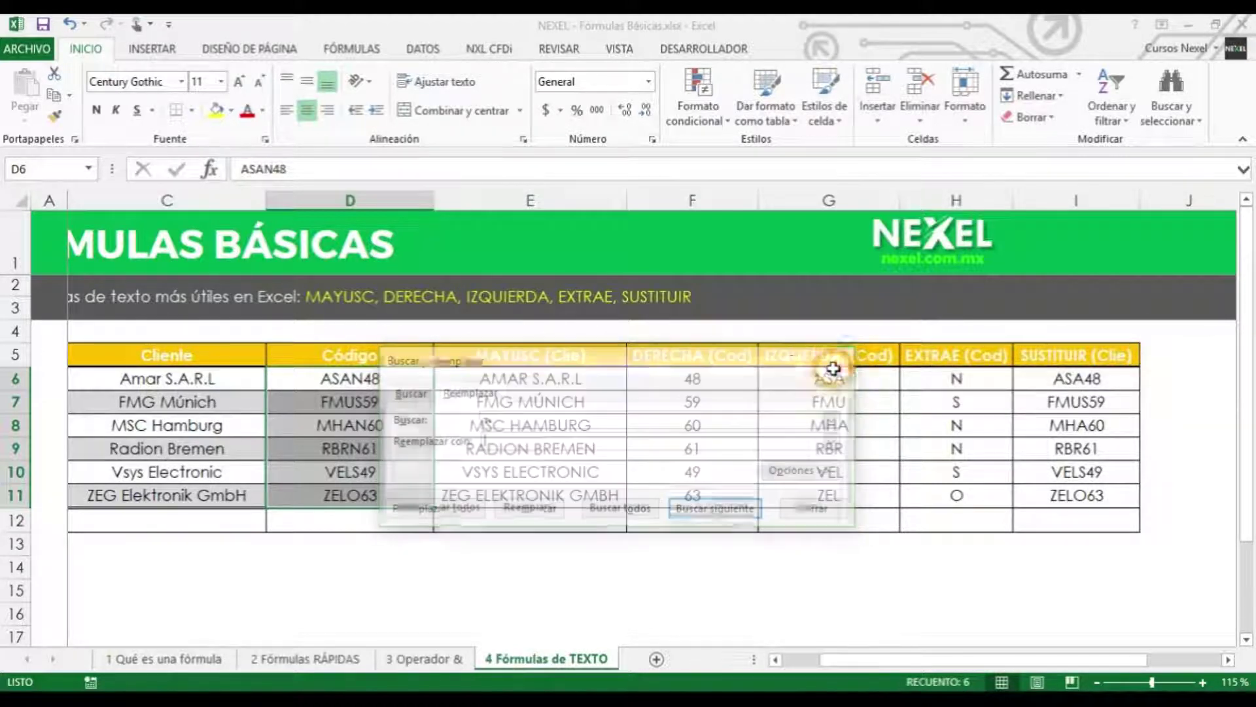
Step: Review the SUSTITUIR formula in I6 and return to cell A1 at the start of the sheet
click(1052, 378)
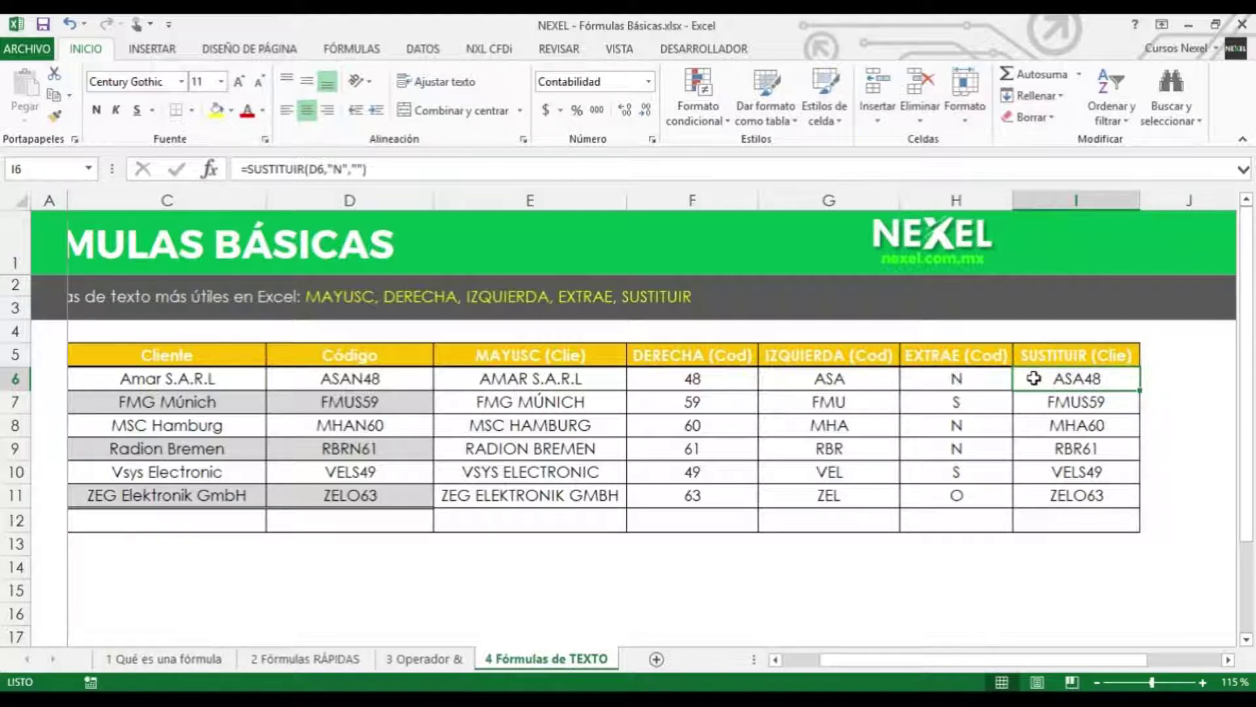
key(ctrl+Left)
key(Up)
key(Up)
key(Up)
key(Up)
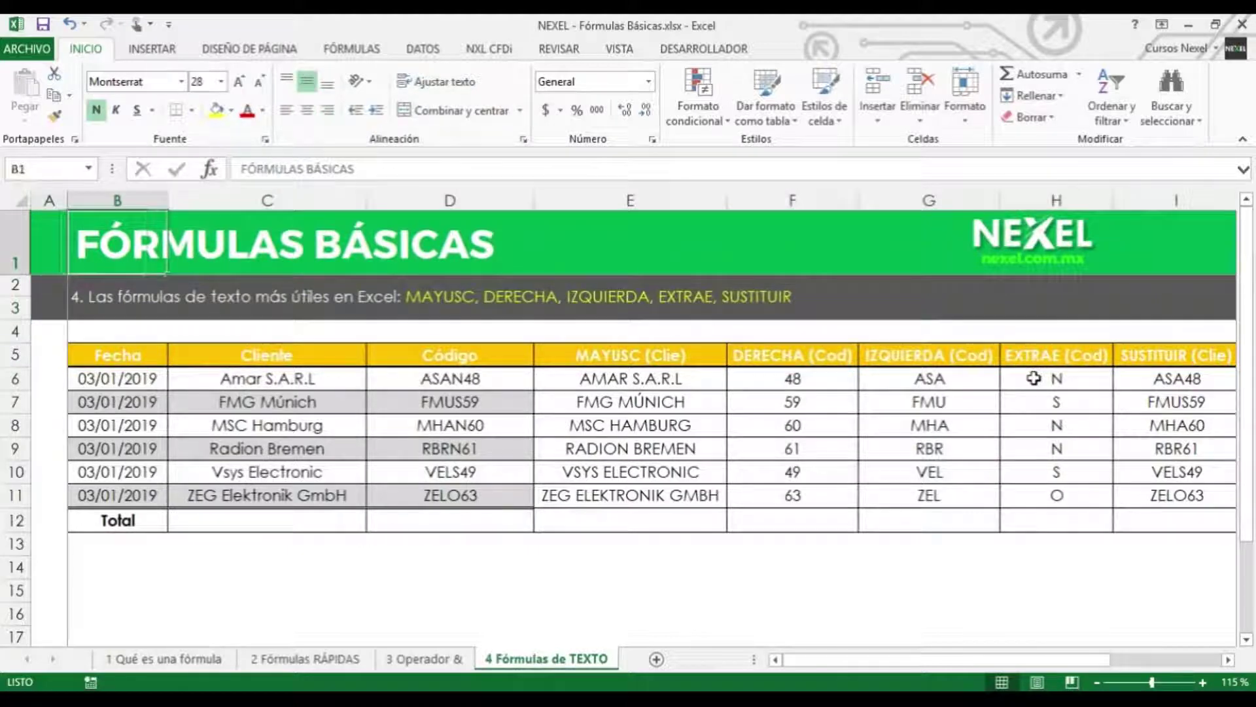
key(Left)
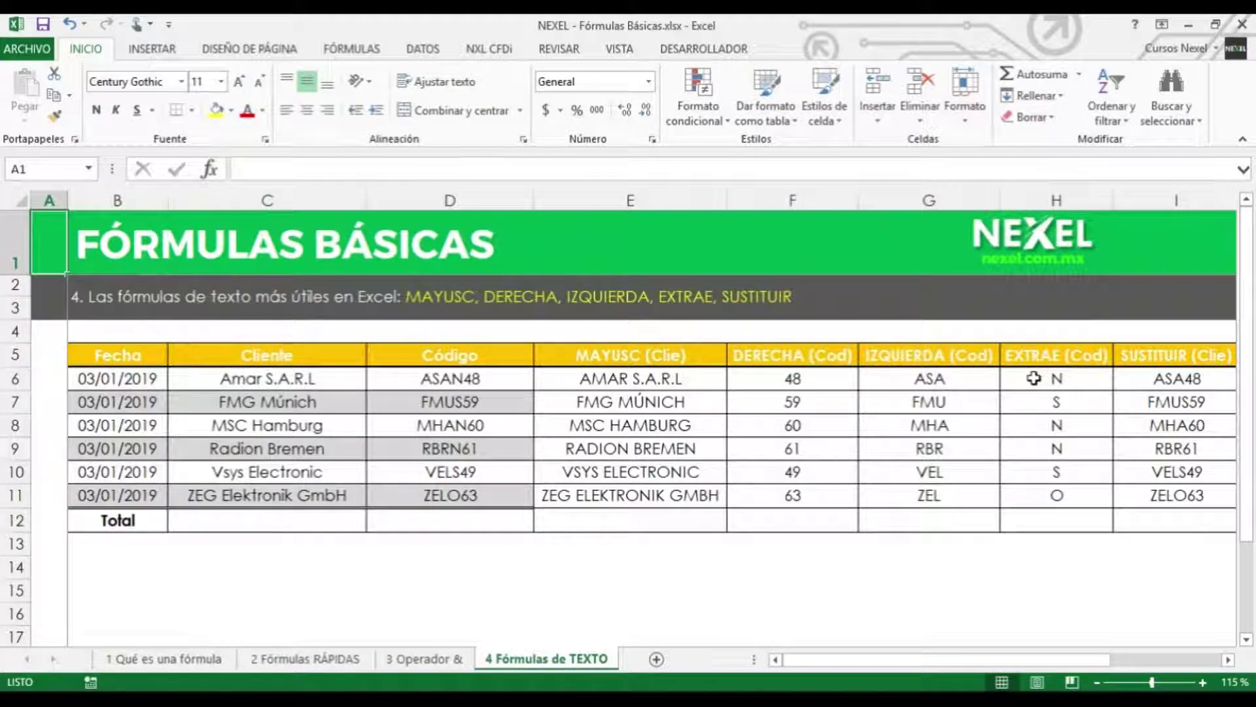